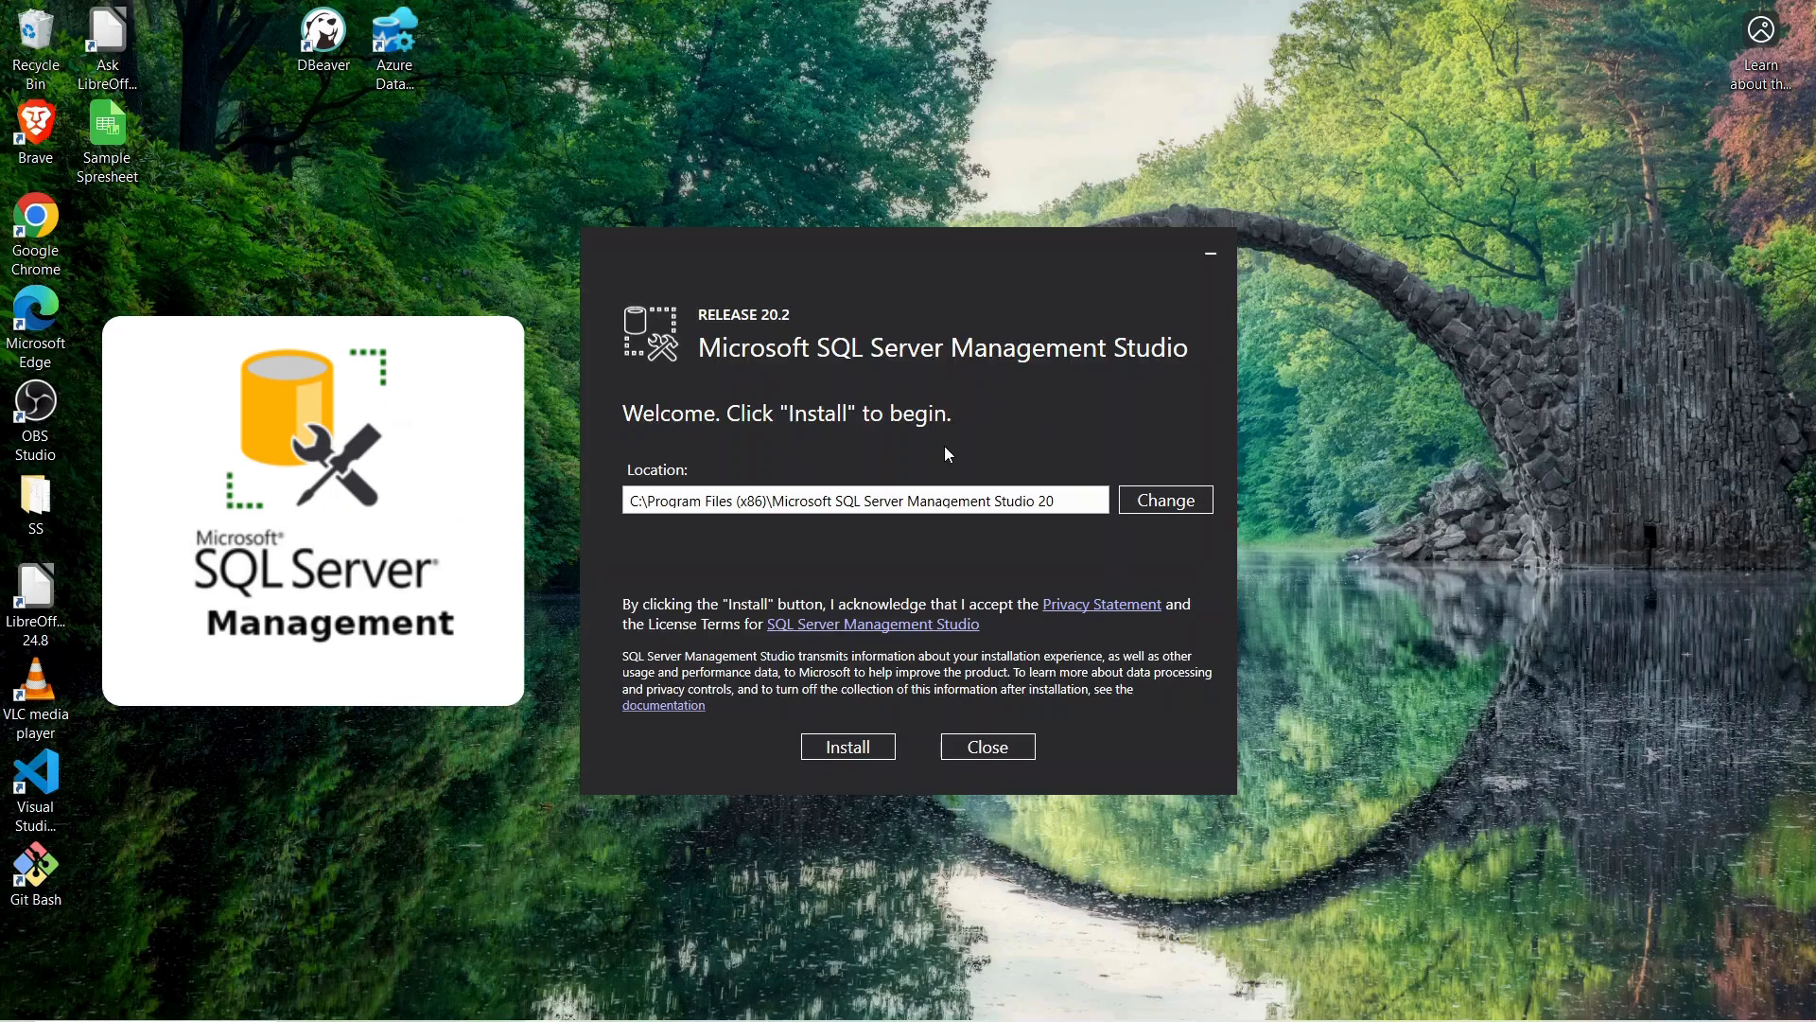
Install SQL Server Management Studio 20.2 in the default location and close the installer once setup completes
{"action": "left_click", "coordinate": [837, 748]}
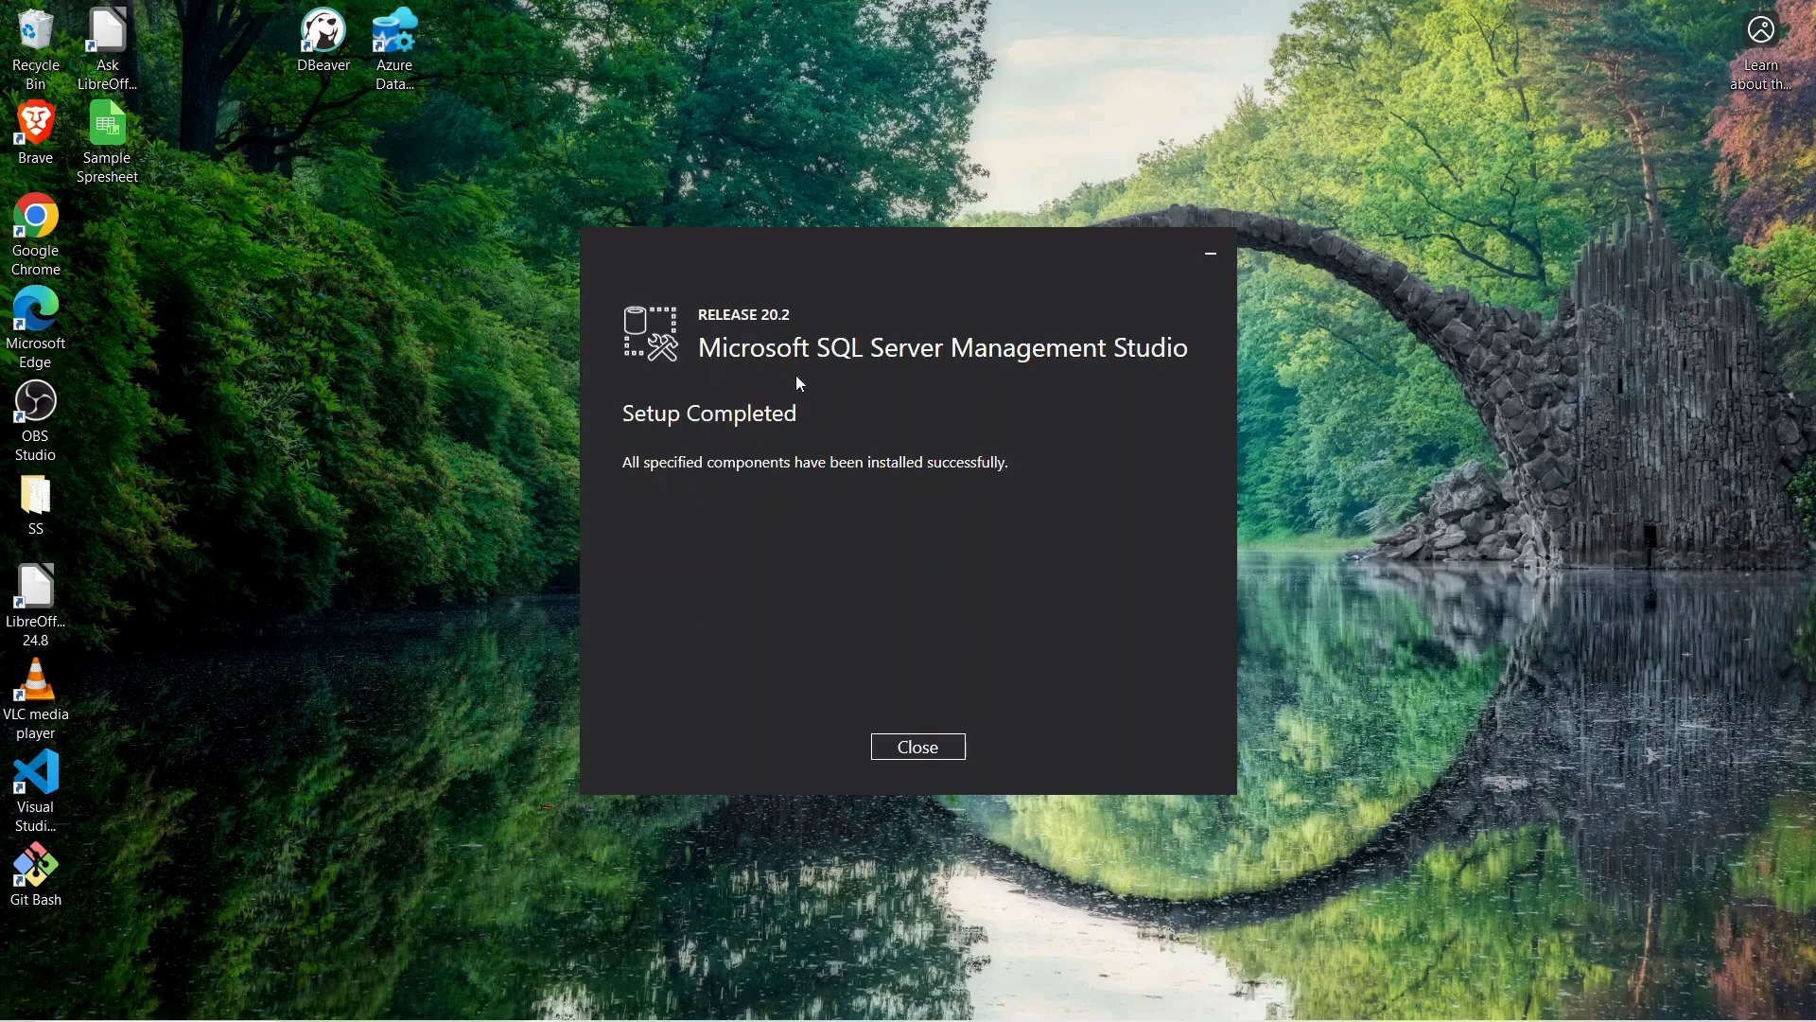
{"action": "left_click", "coordinate": [928, 747]}
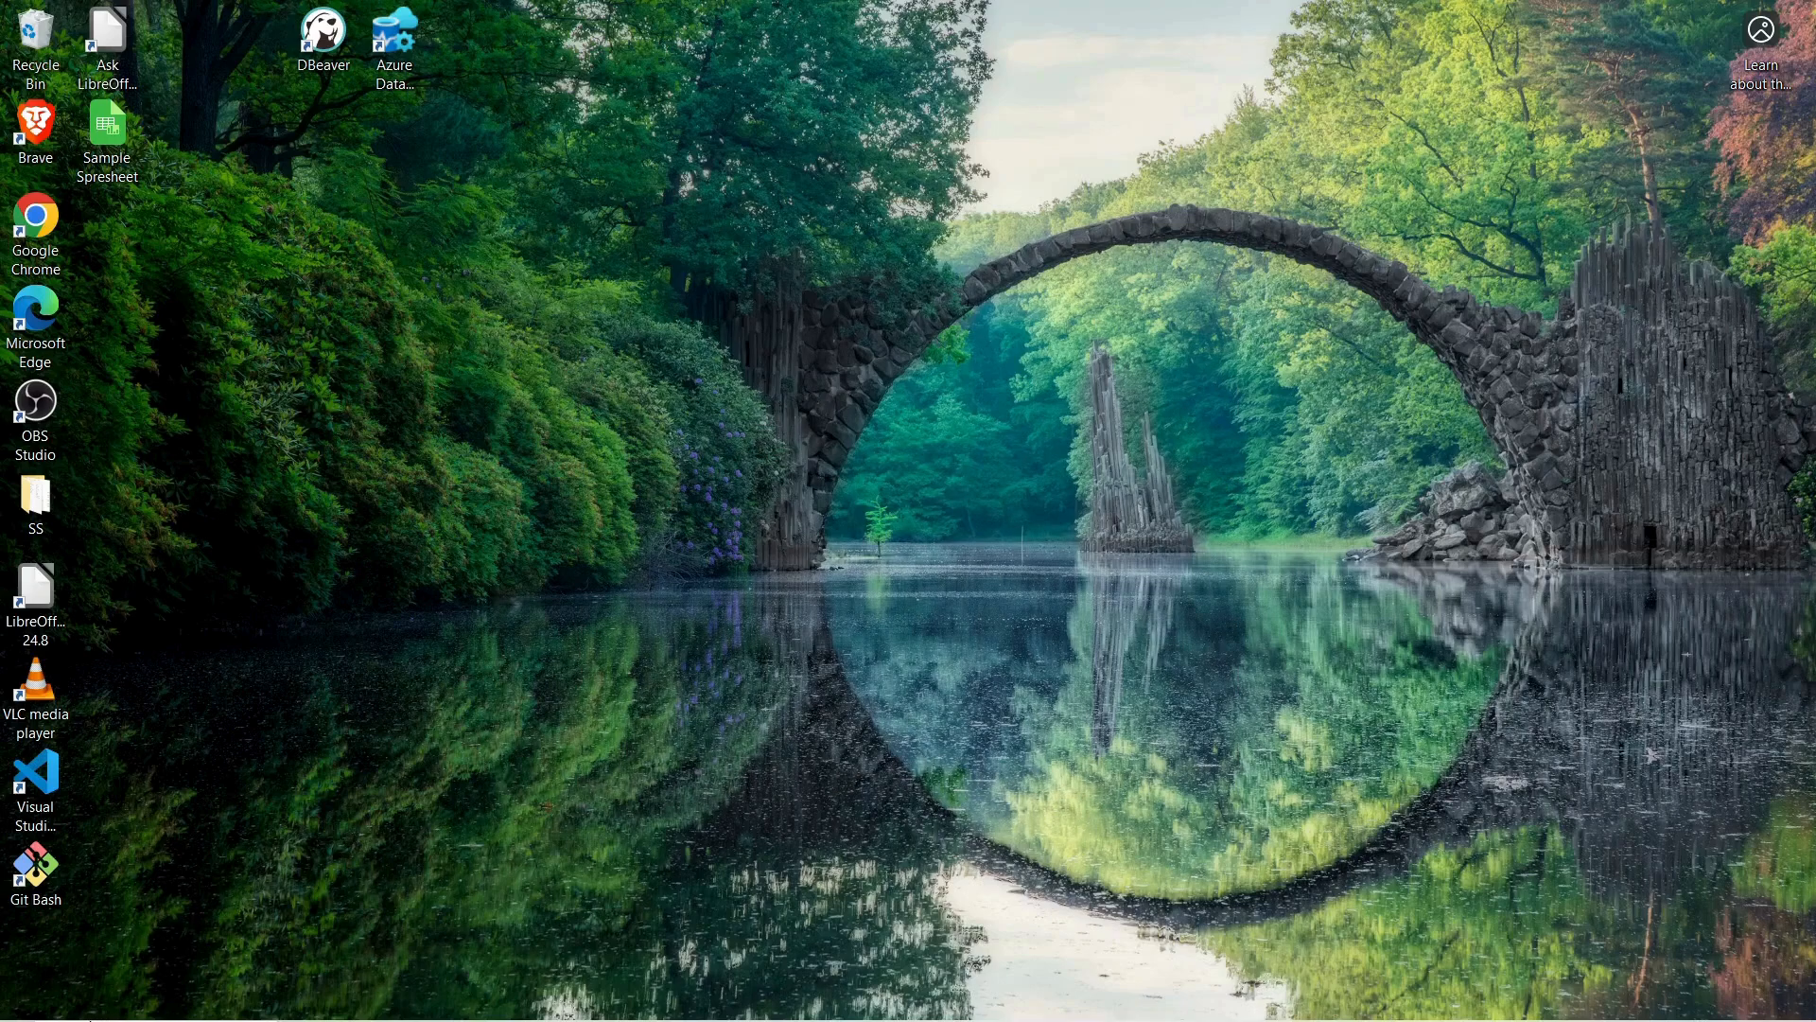
Search Windows for "ssms", pin SQL Server Management Studio 20 to the taskbar and launch it
{"action": "left_click", "coordinate": [17, 1009]}
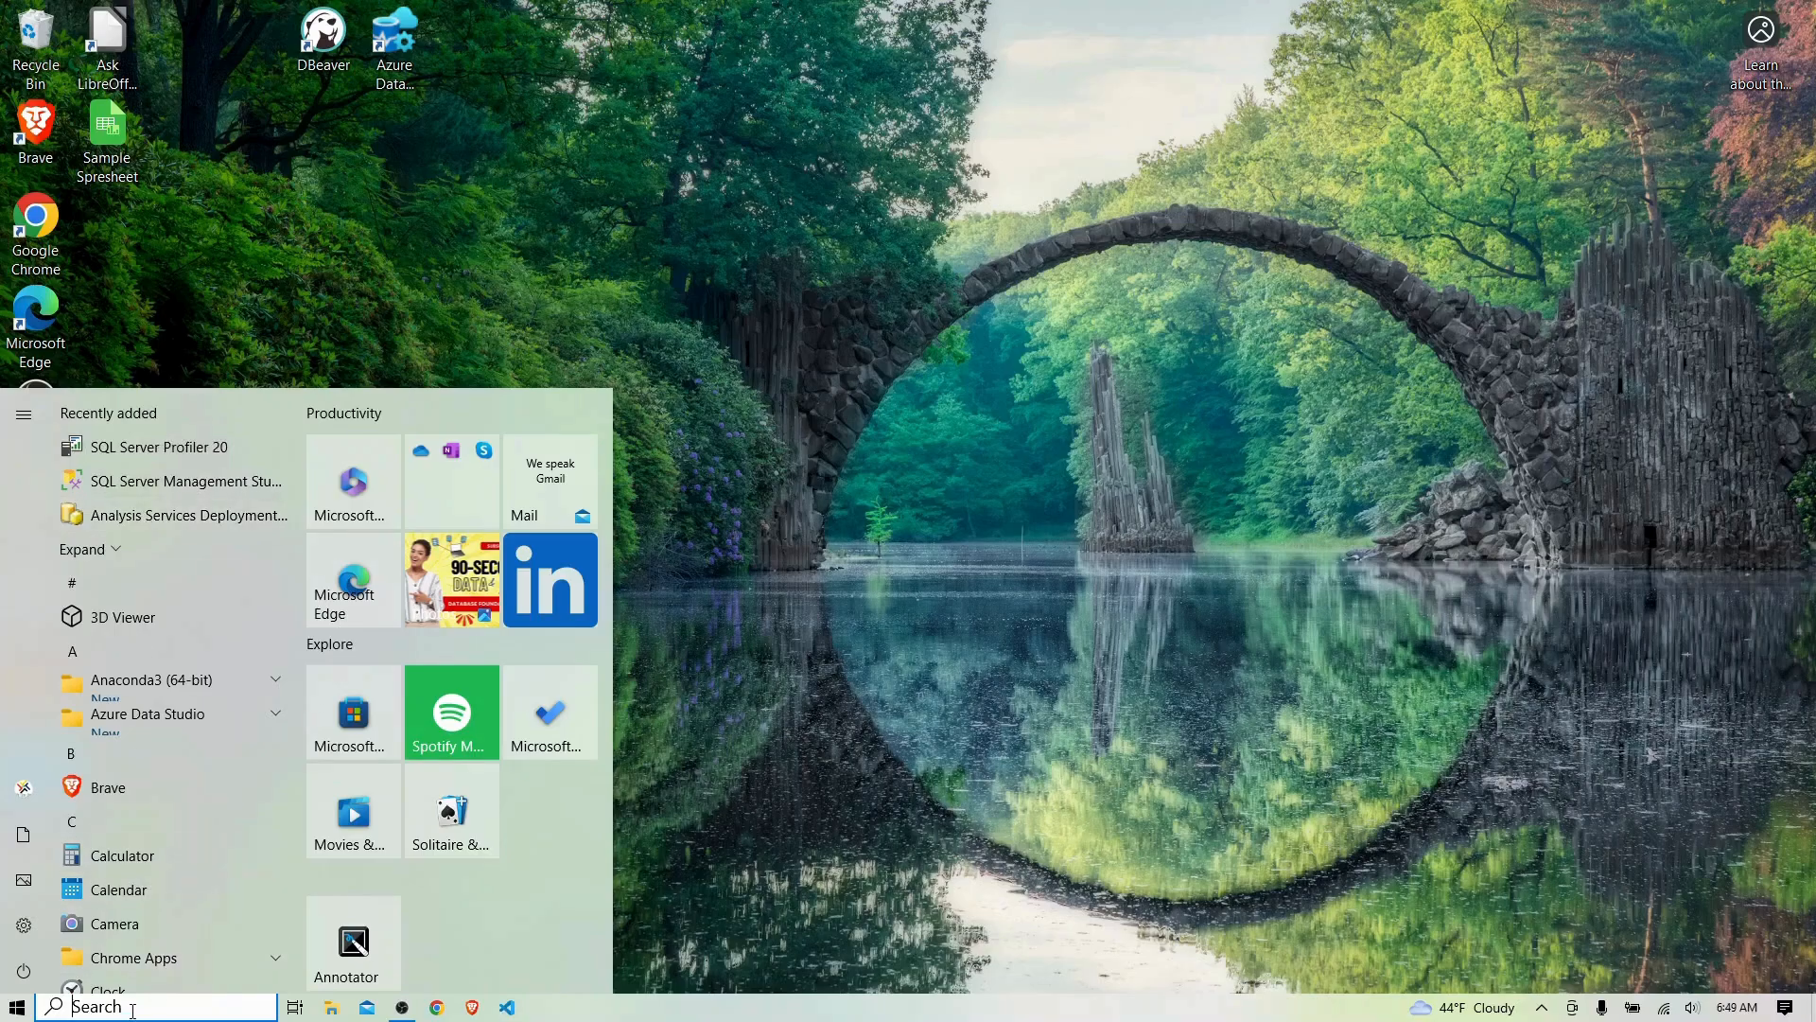
{"action": "type", "text": "ssms"}
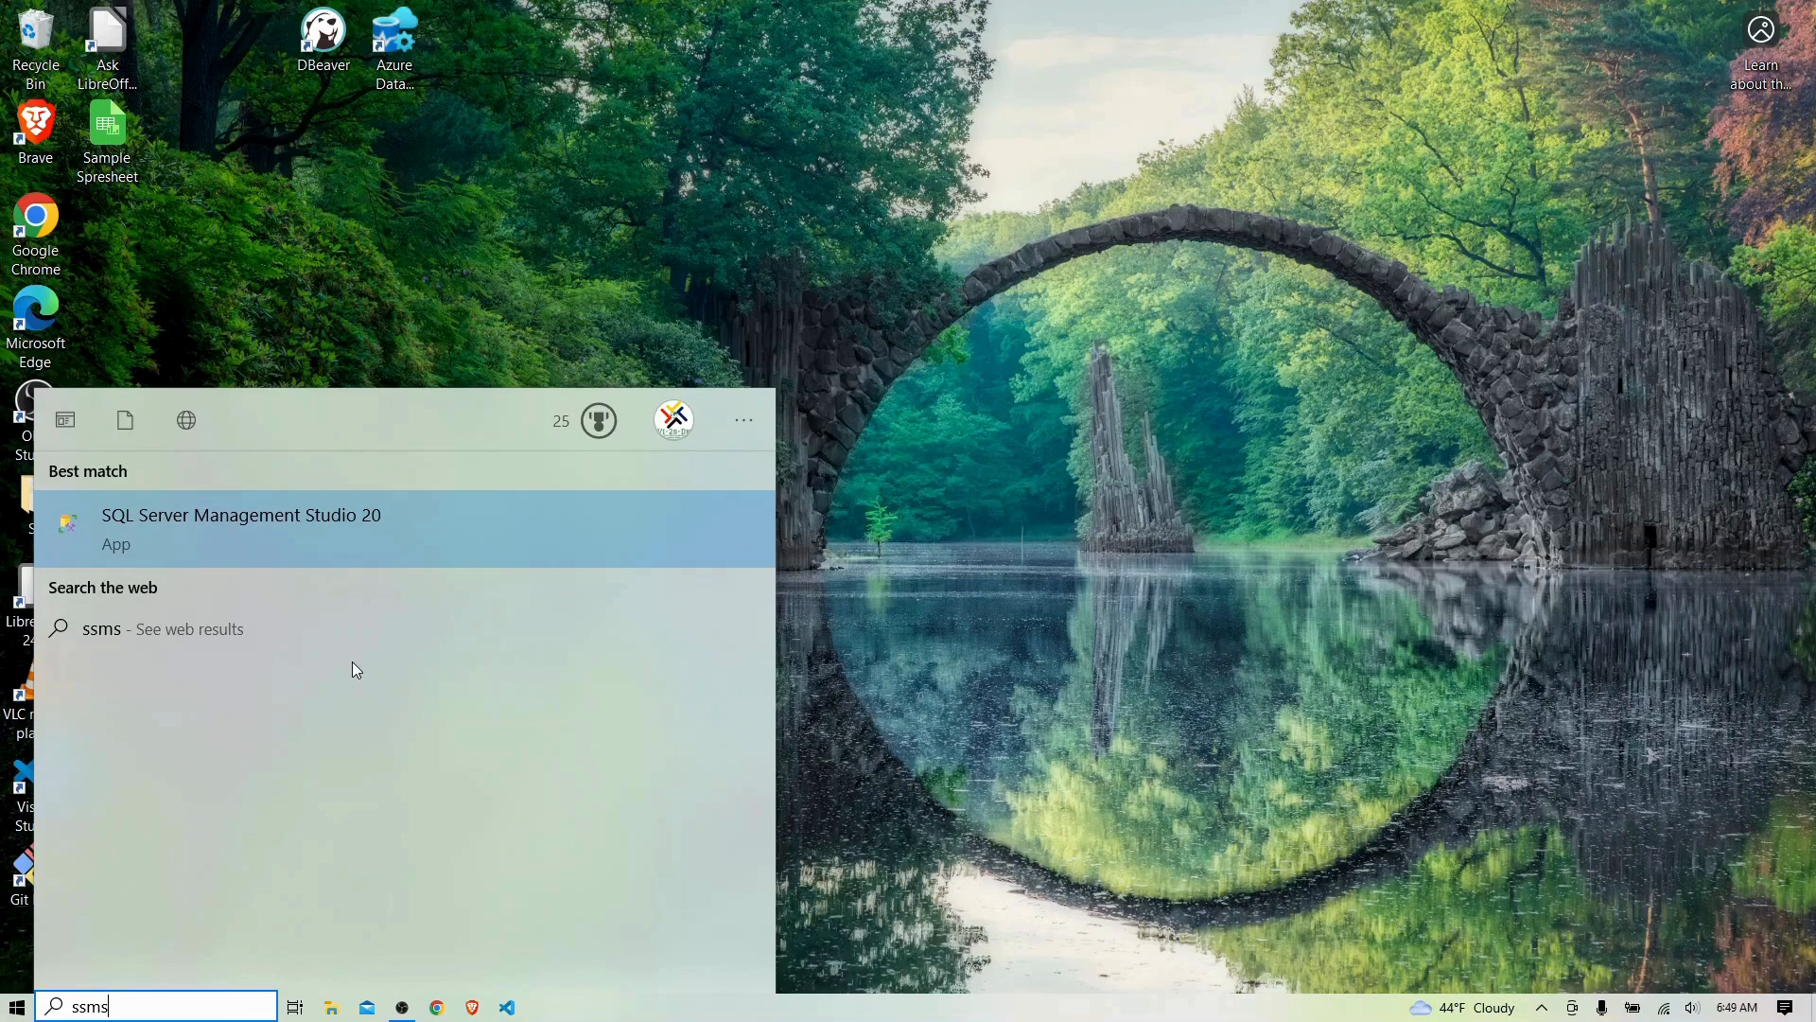
{"action": "right_click", "coordinate": [291, 531]}
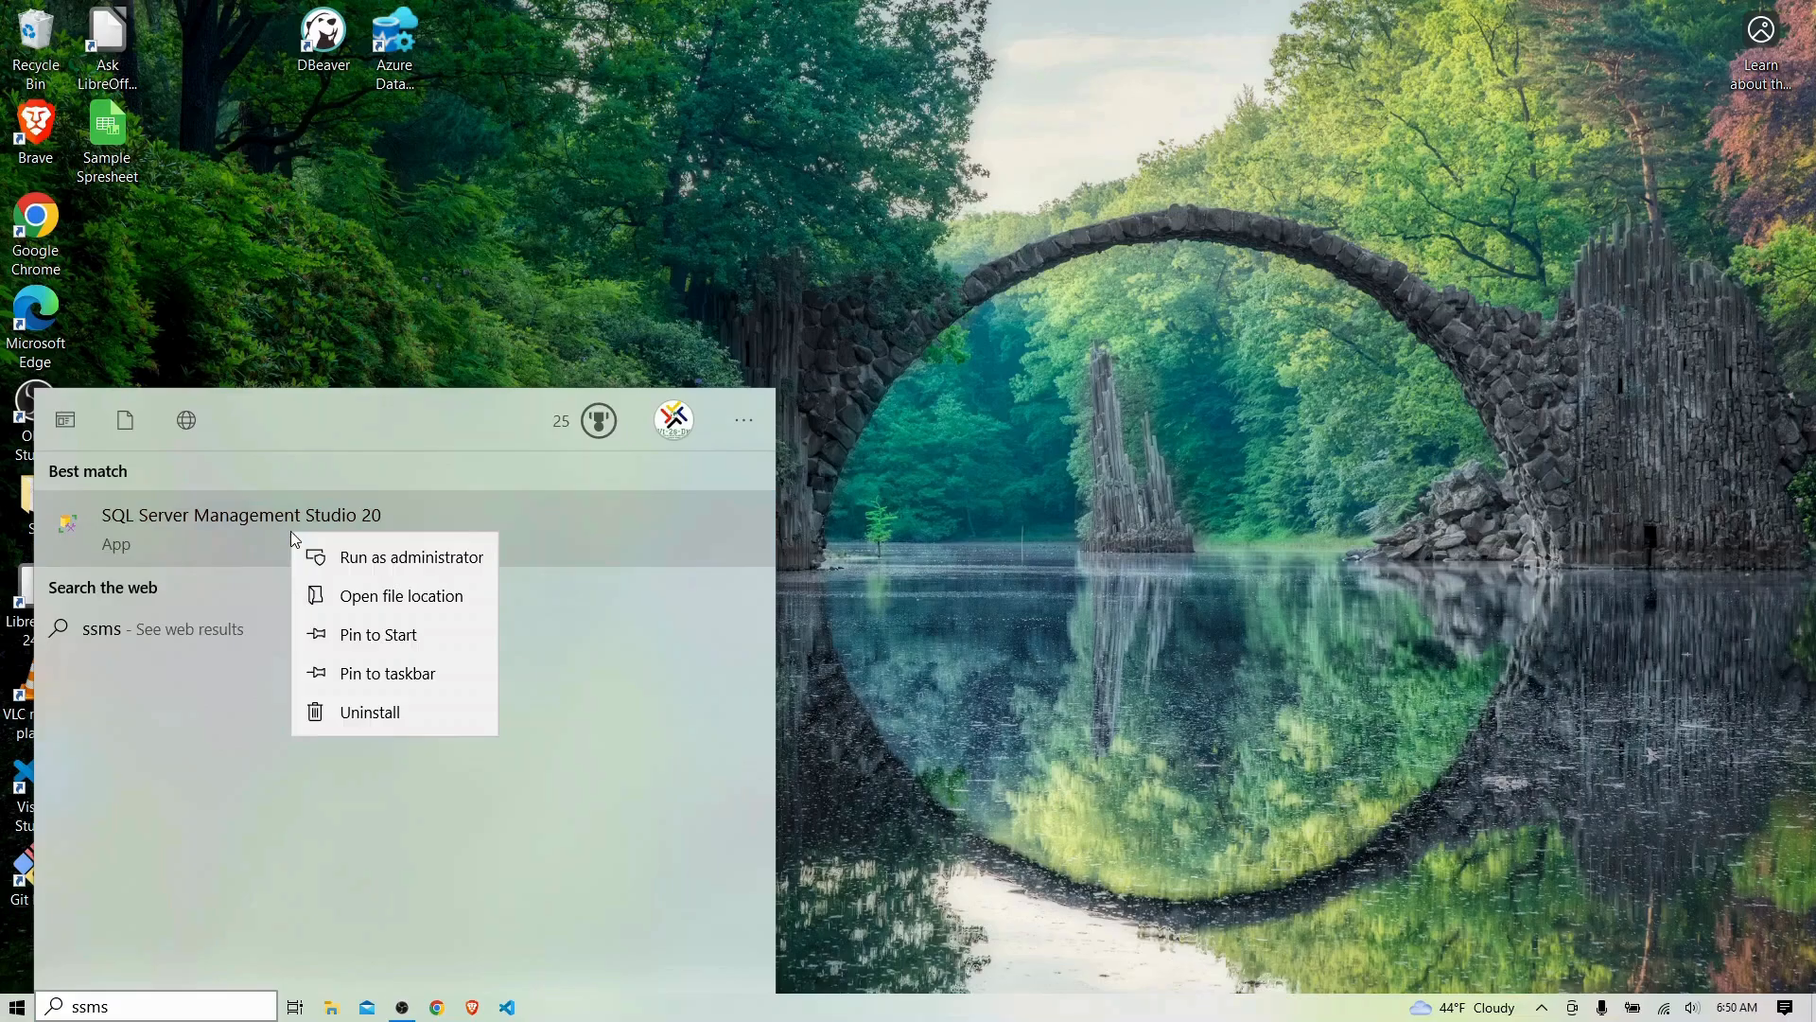
{"action": "left_click", "coordinate": [364, 676]}
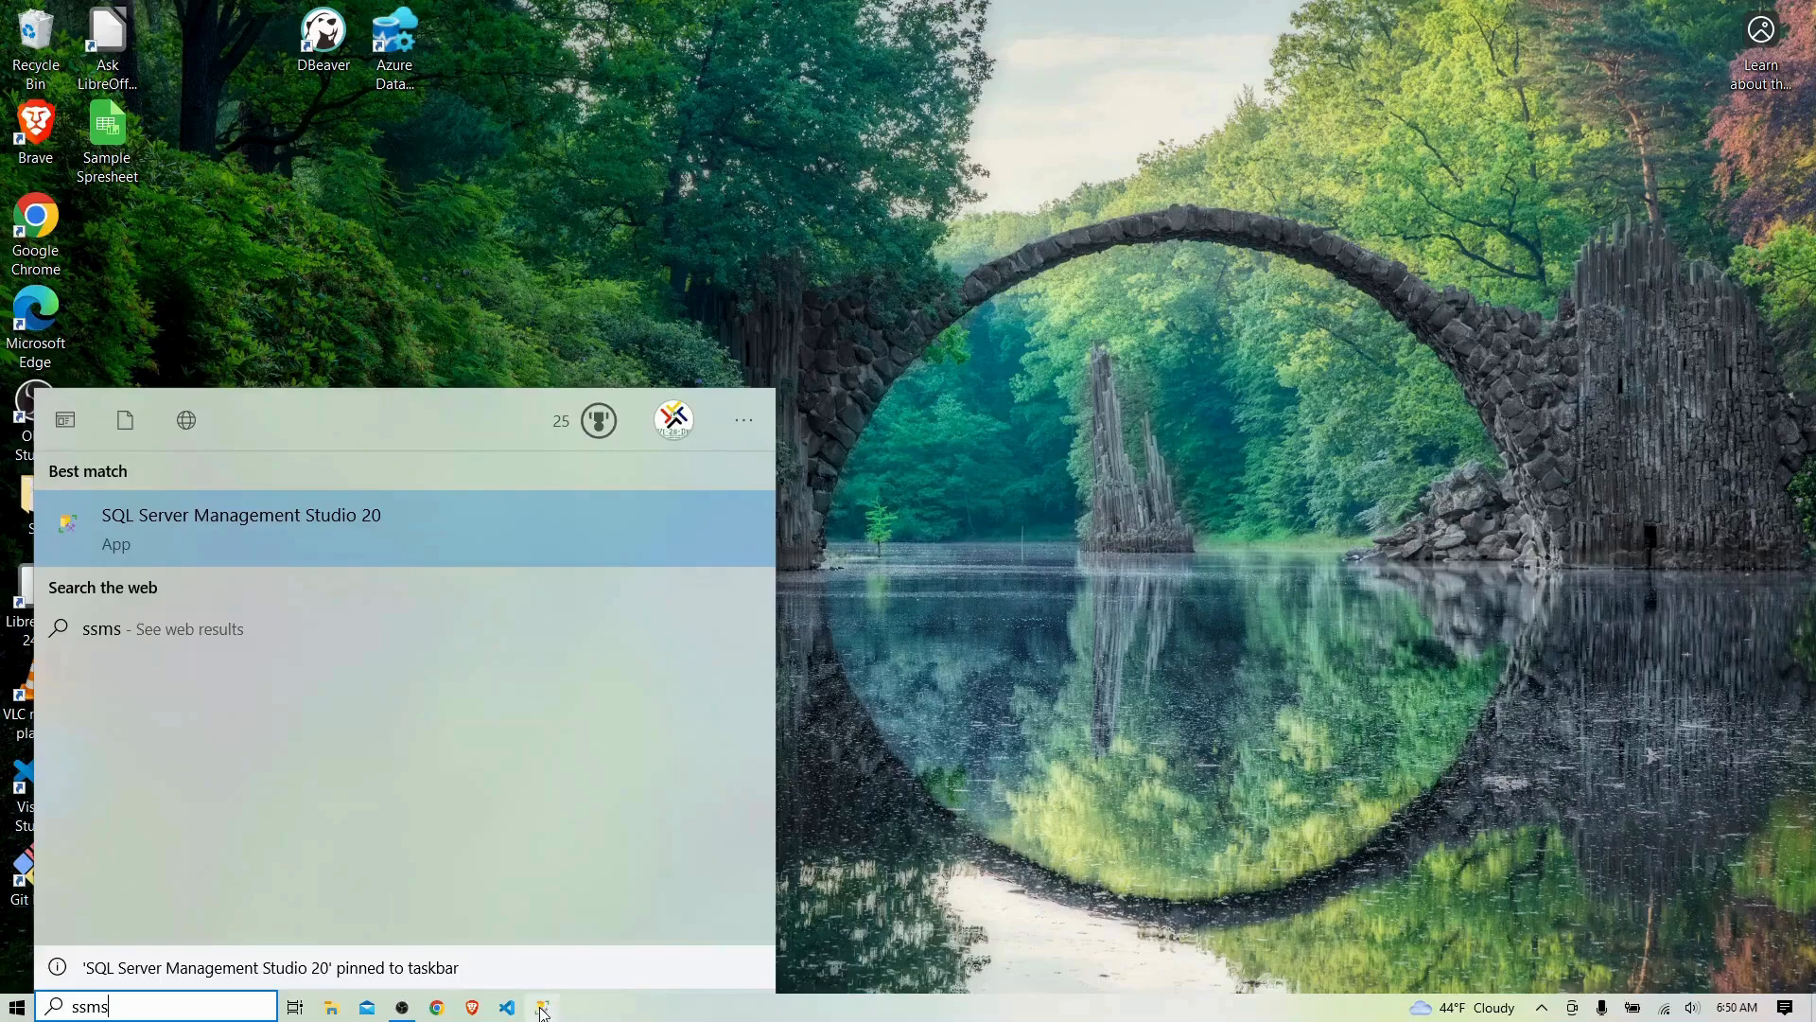
{"action": "left_click", "coordinate": [811, 404]}
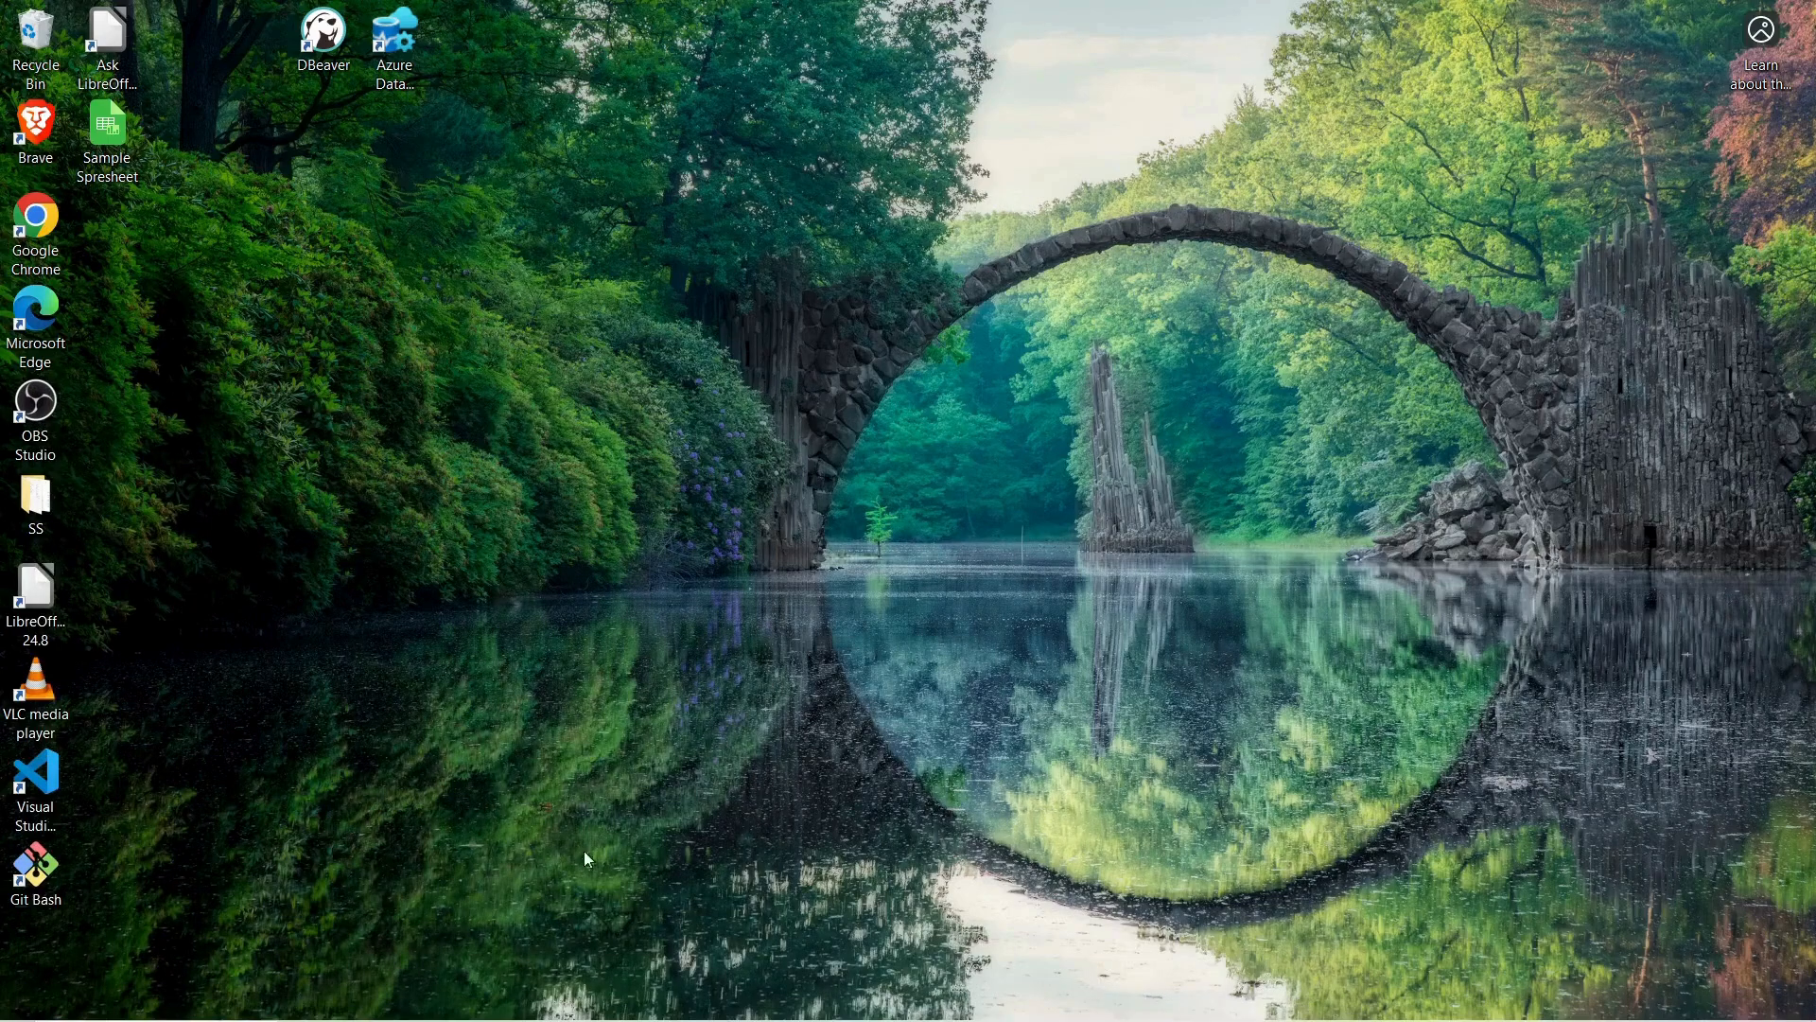
{"action": "mouse_move", "coordinate": [567, 1014]}
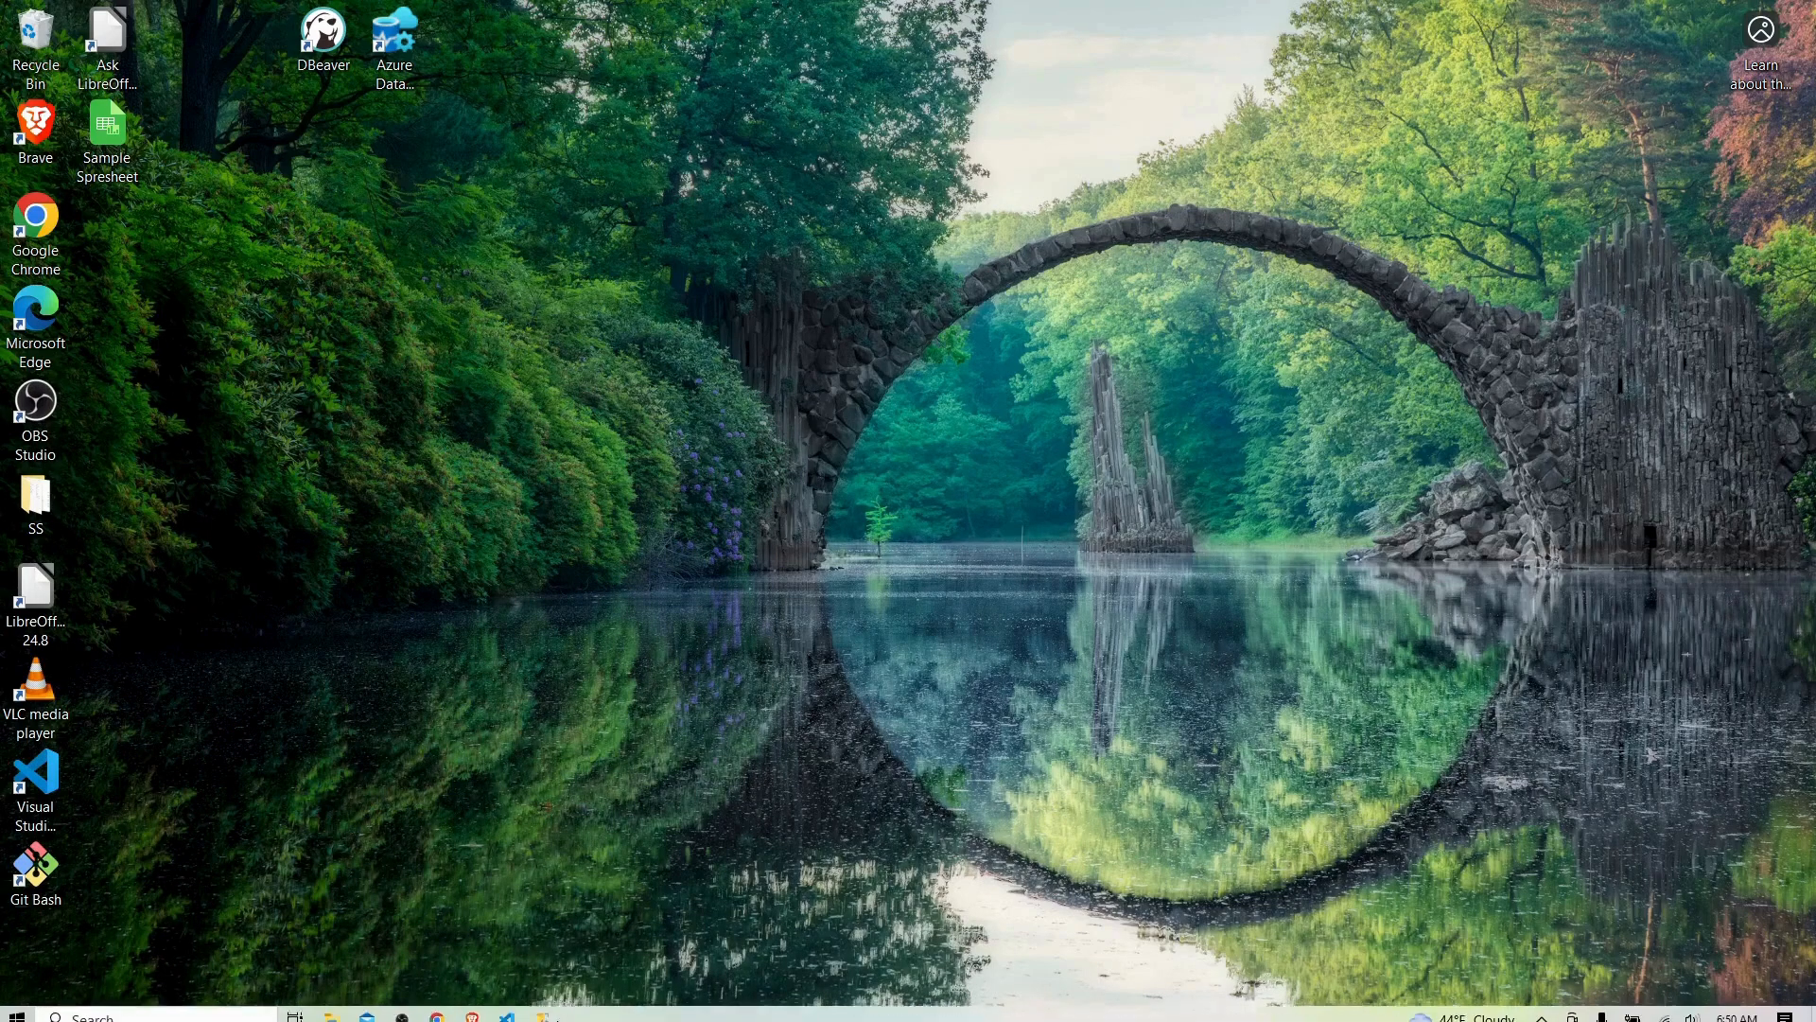
{"action": "left_click", "coordinate": [544, 1009]}
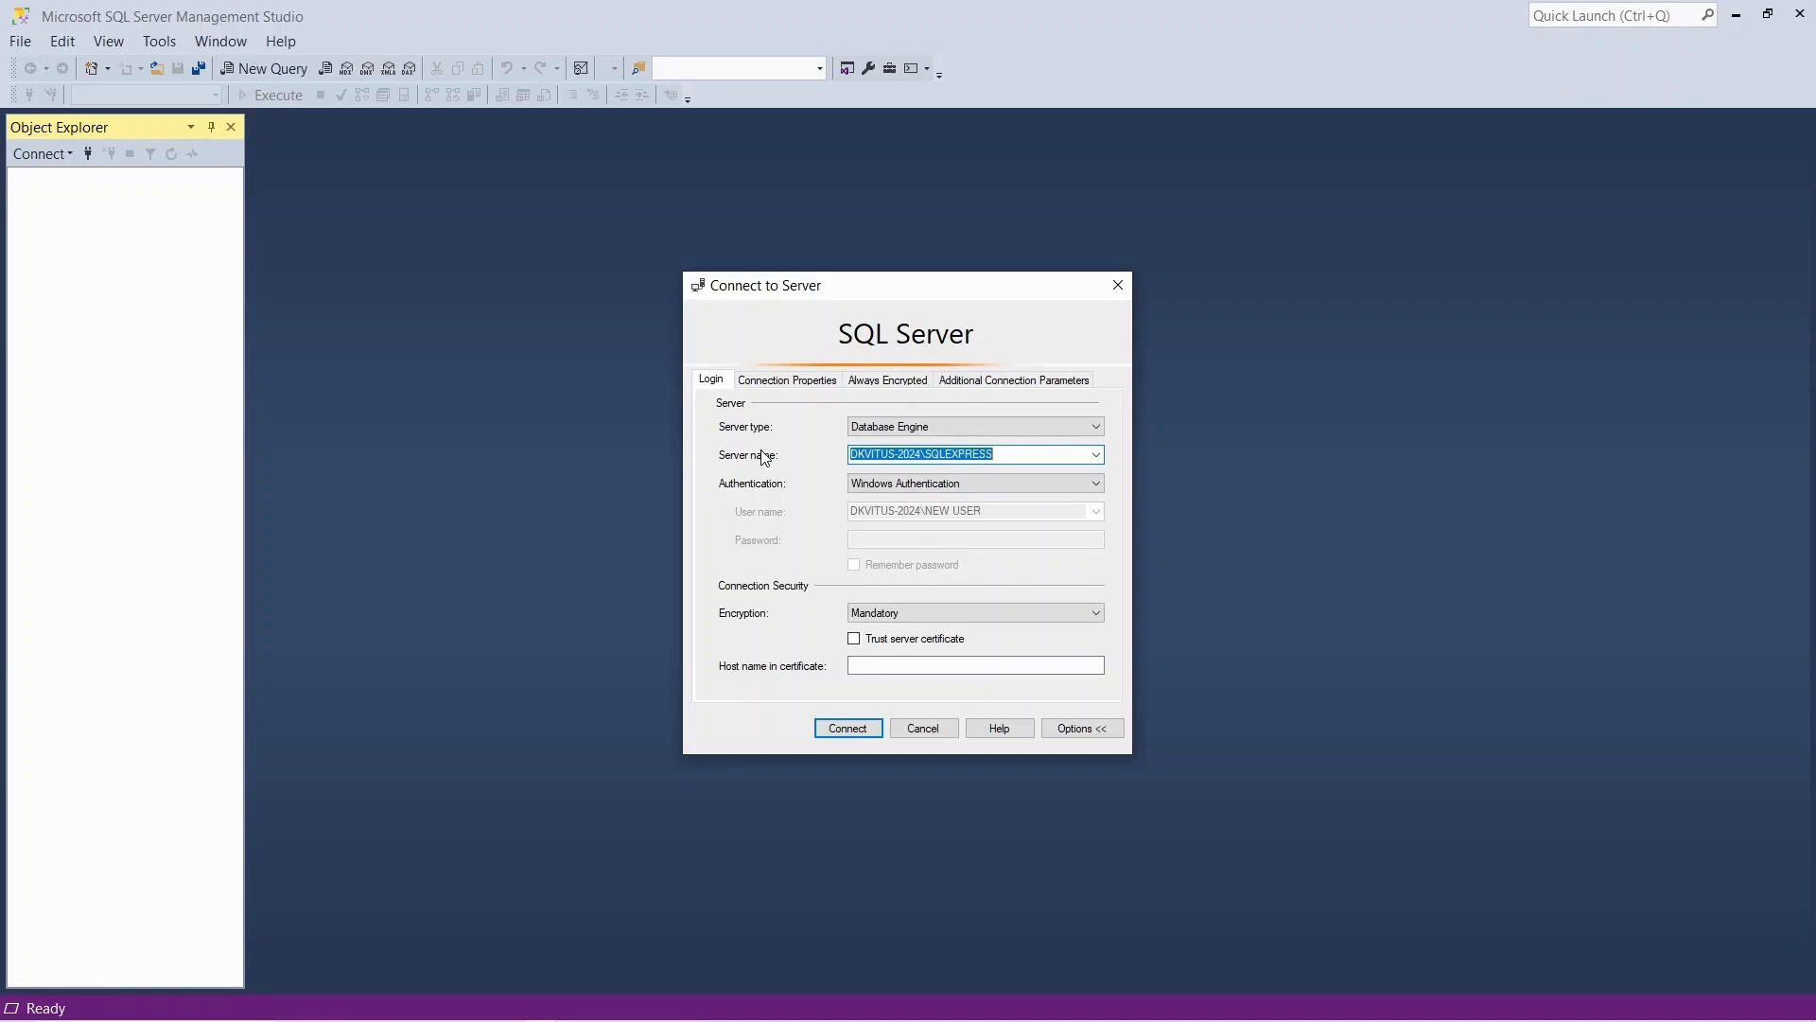
Choose Database Engine as the server type and Windows Authentication for the local SQLEXPRESS server
{"action": "left_click", "coordinate": [902, 433]}
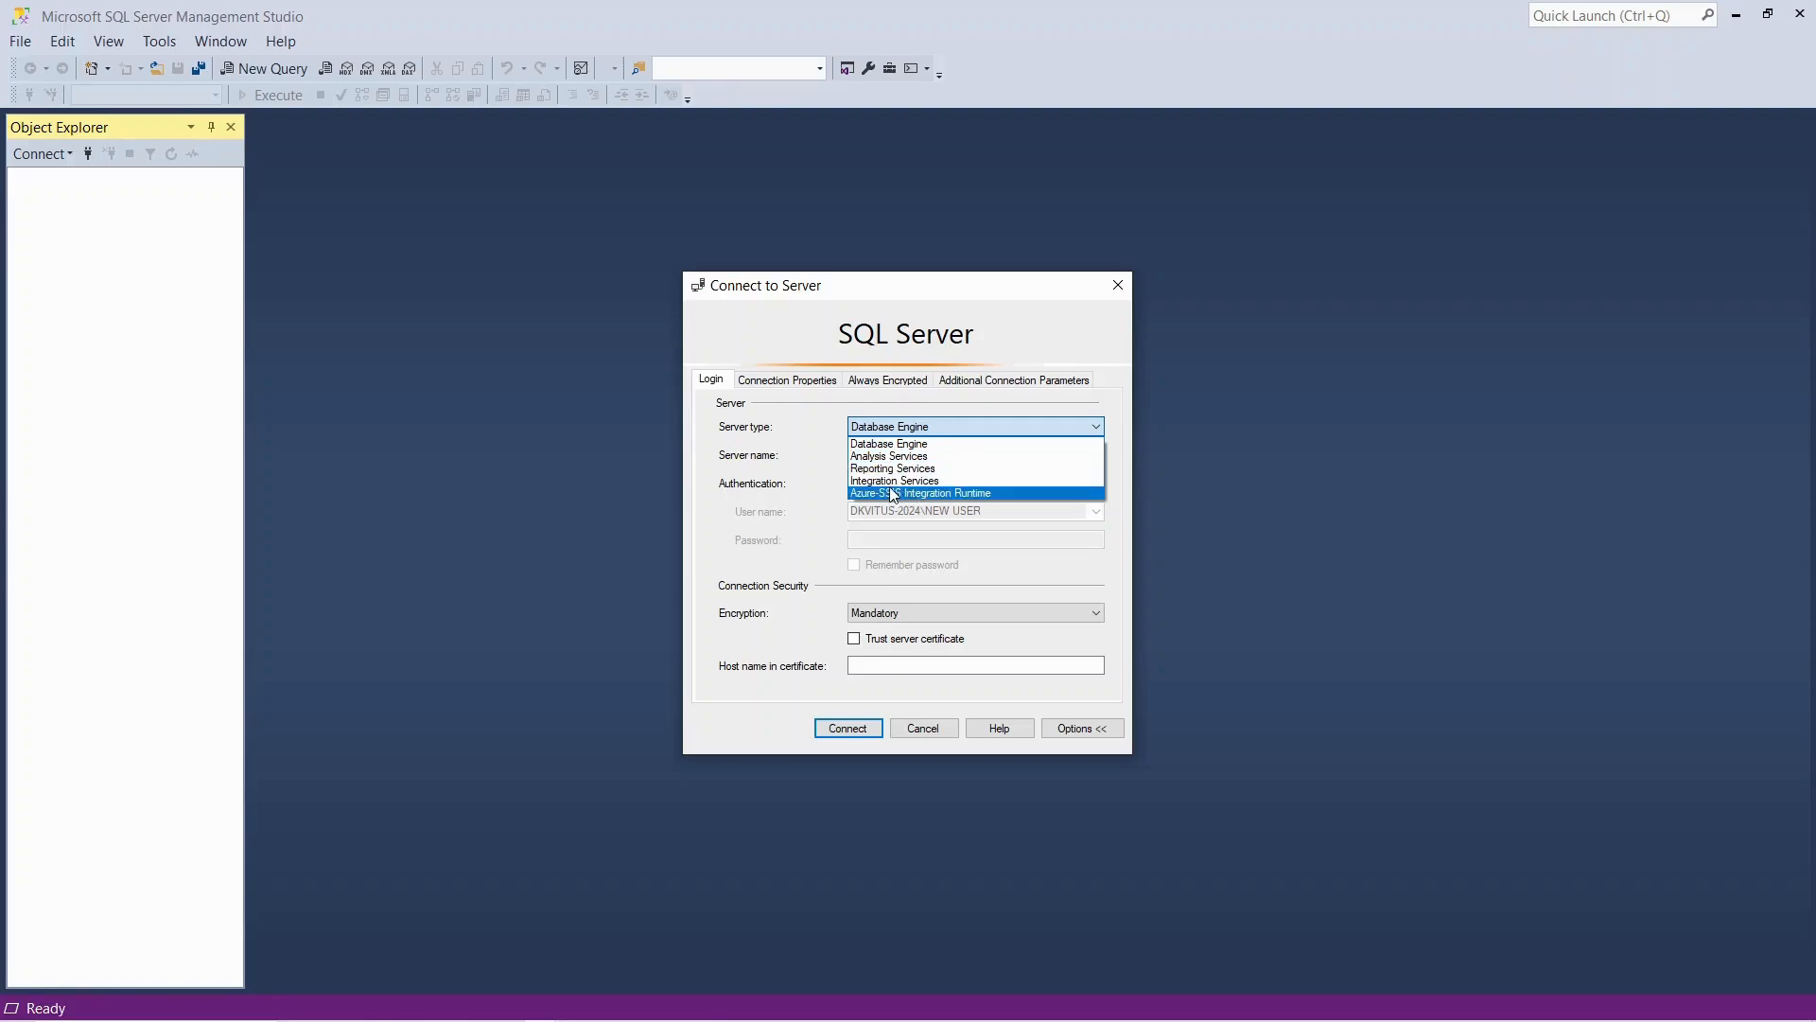
{"action": "left_click", "coordinate": [889, 444]}
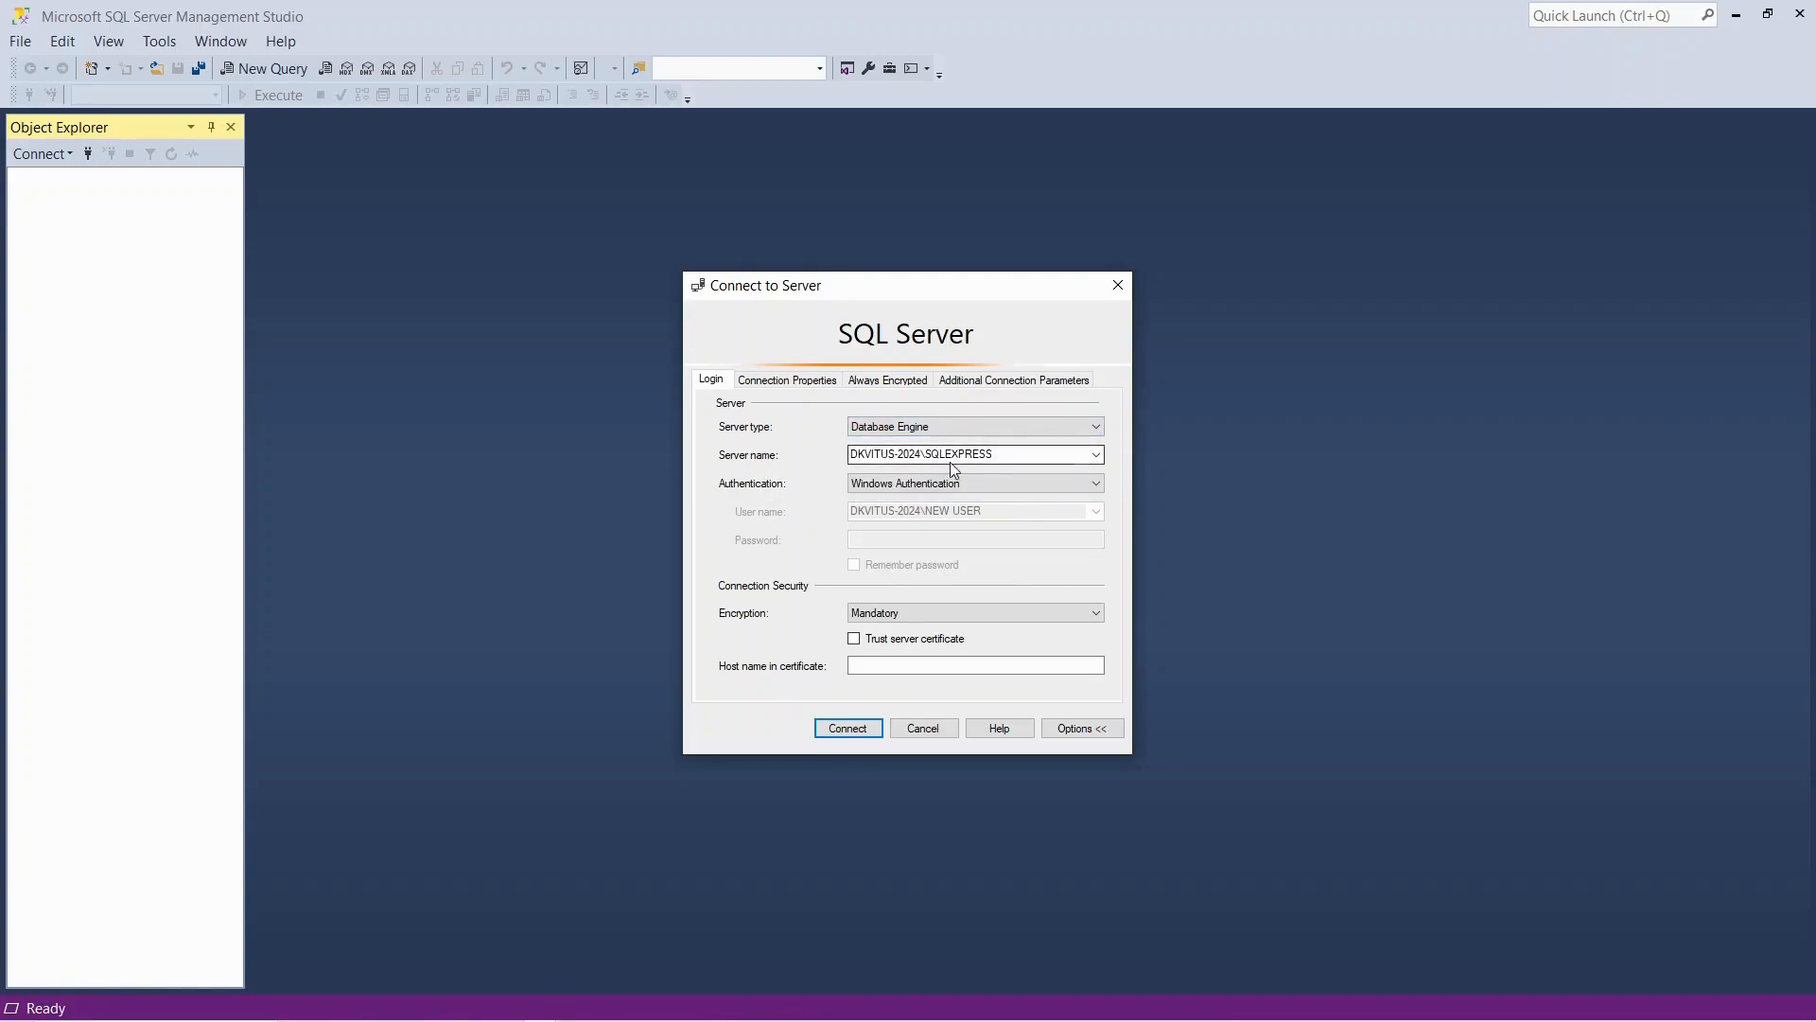
{"action": "left_click", "coordinate": [1096, 455]}
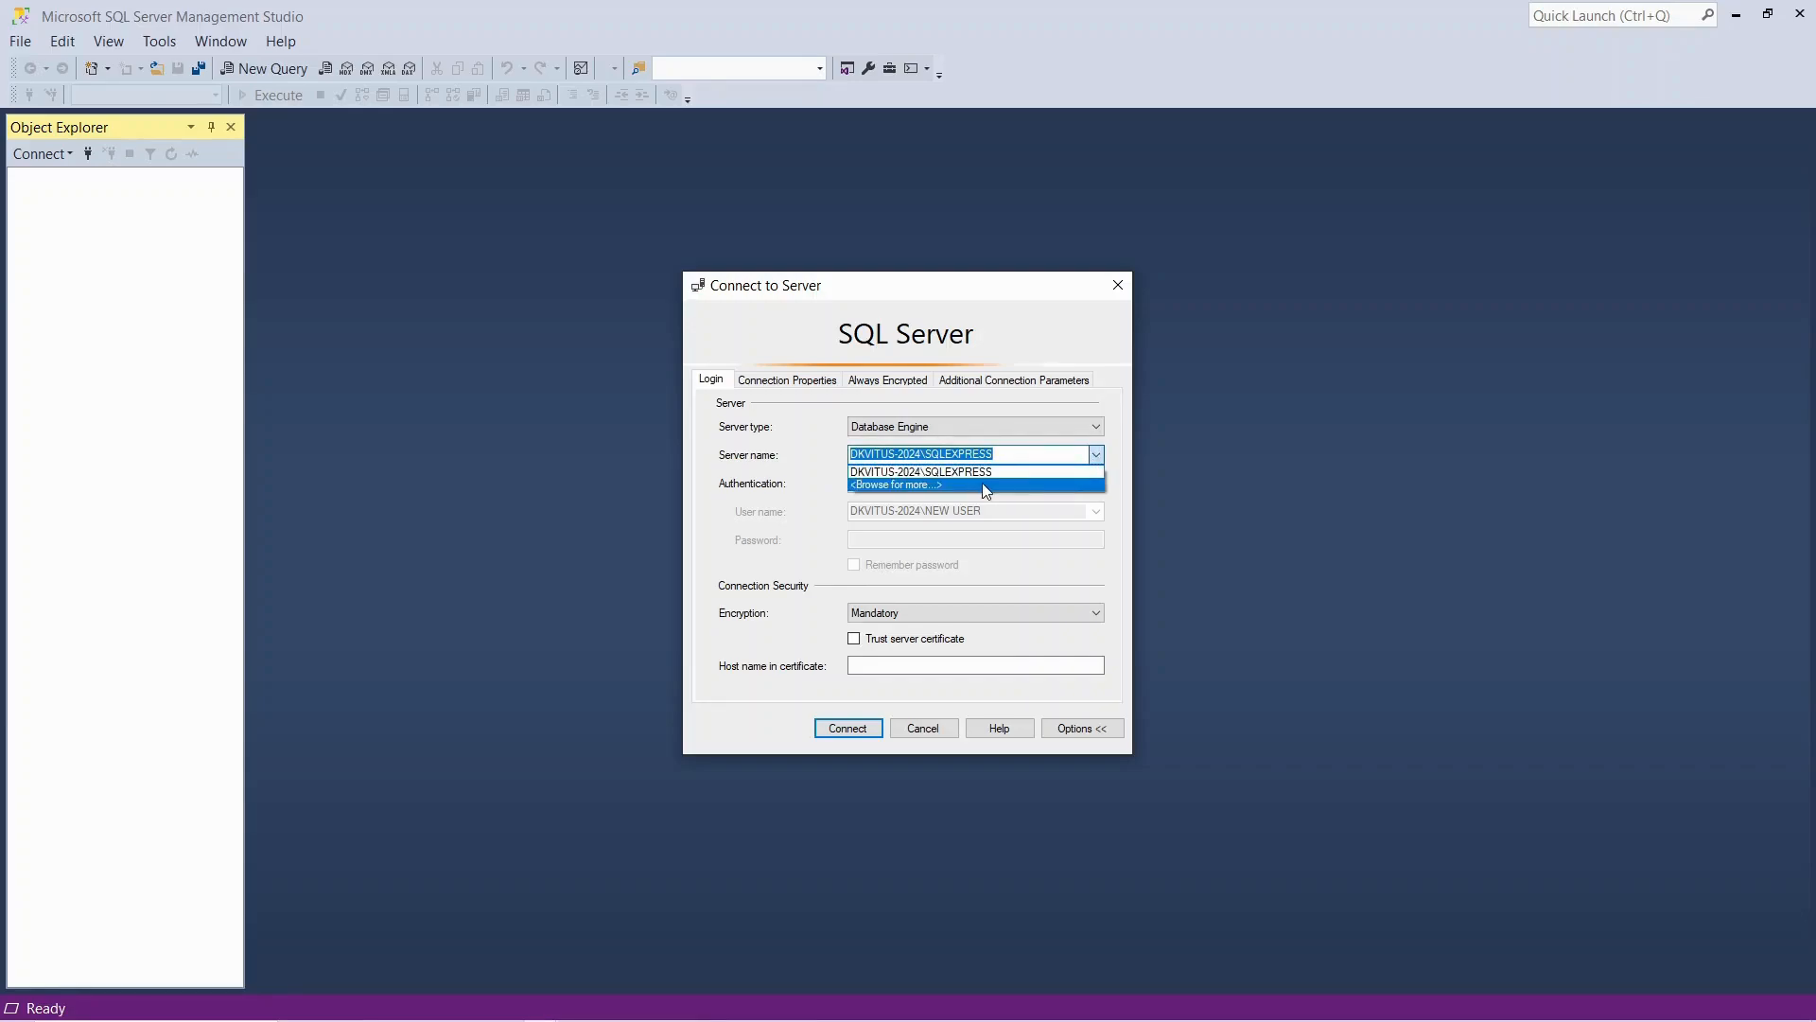
{"action": "left_click", "coordinate": [792, 475]}
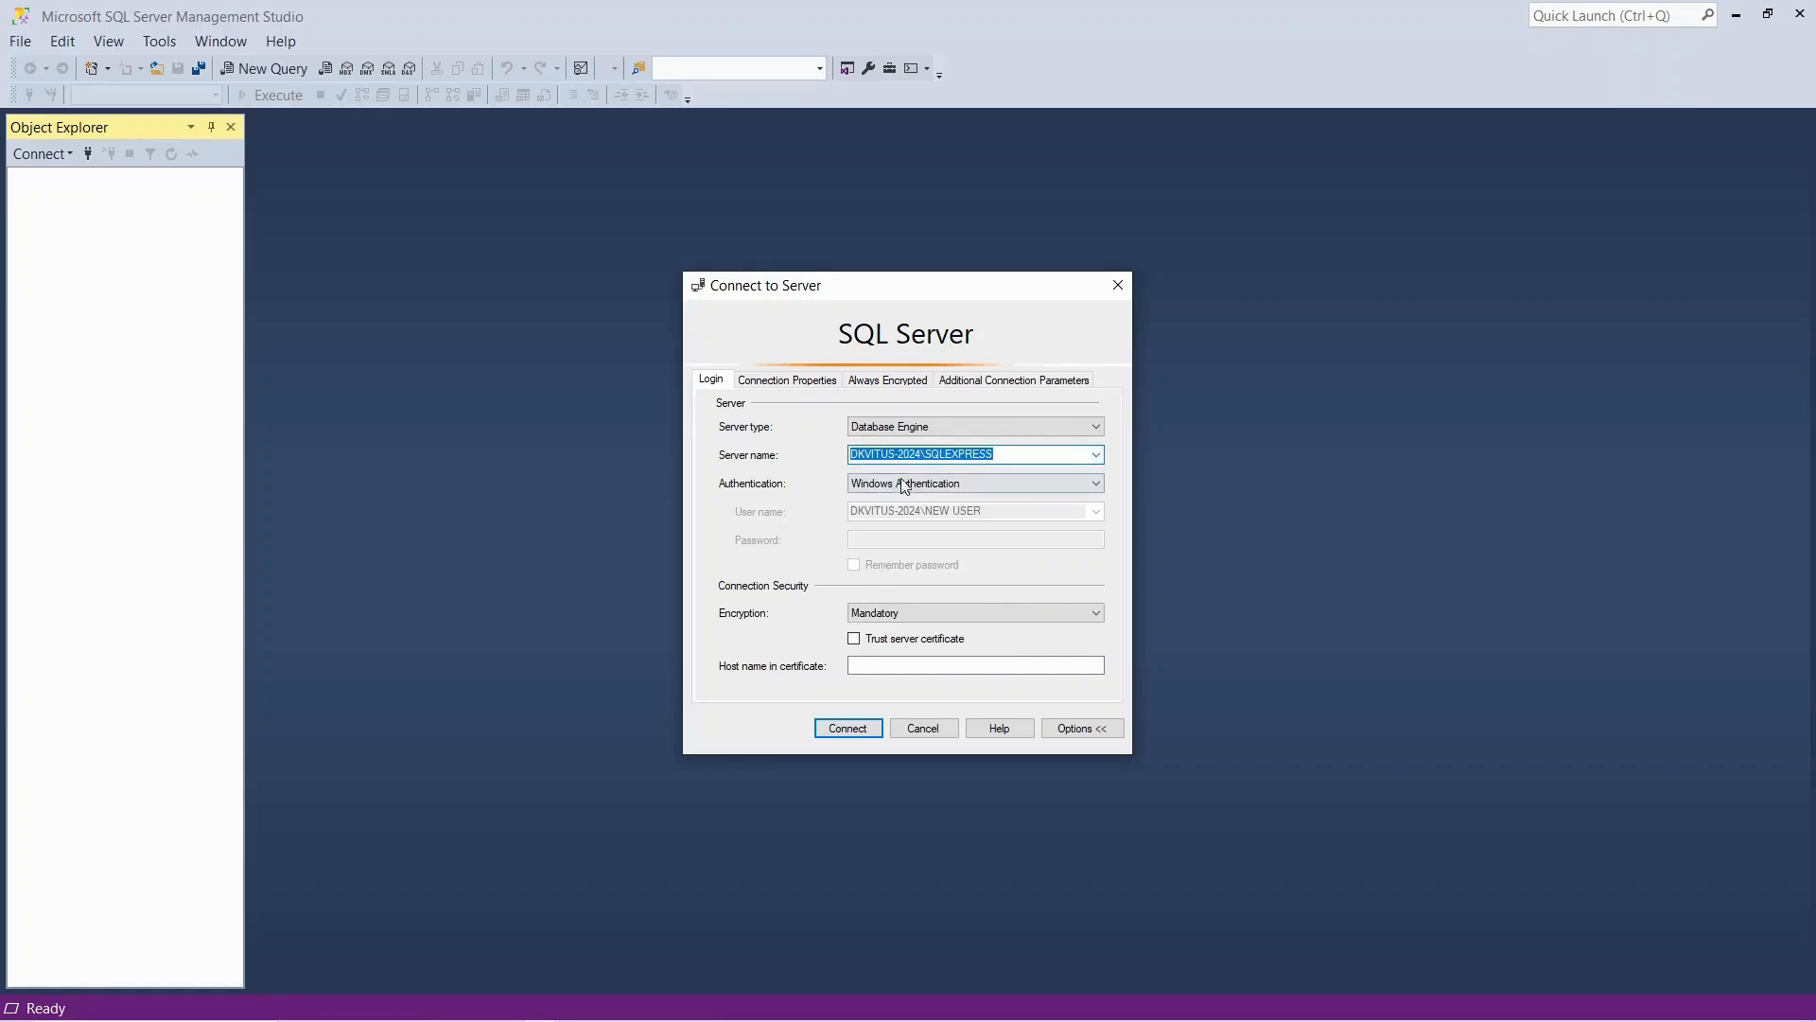
{"action": "left_click", "coordinate": [982, 485]}
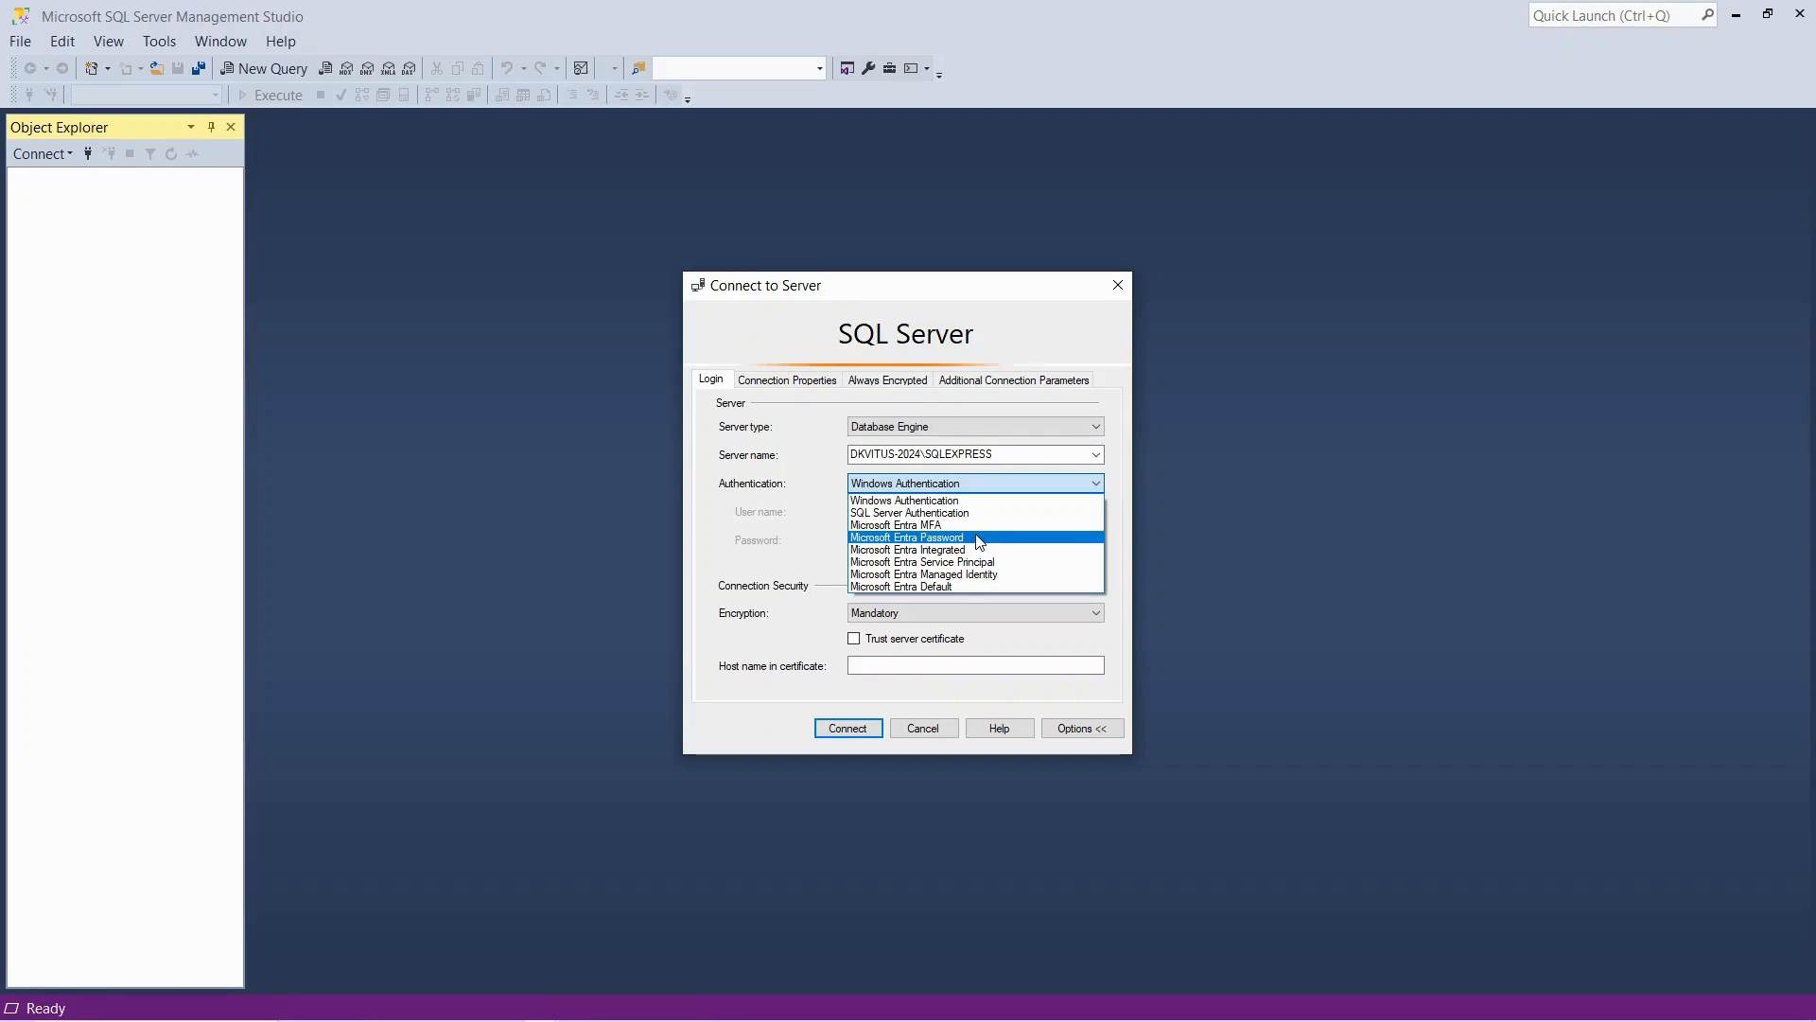
{"action": "left_click", "coordinate": [865, 500]}
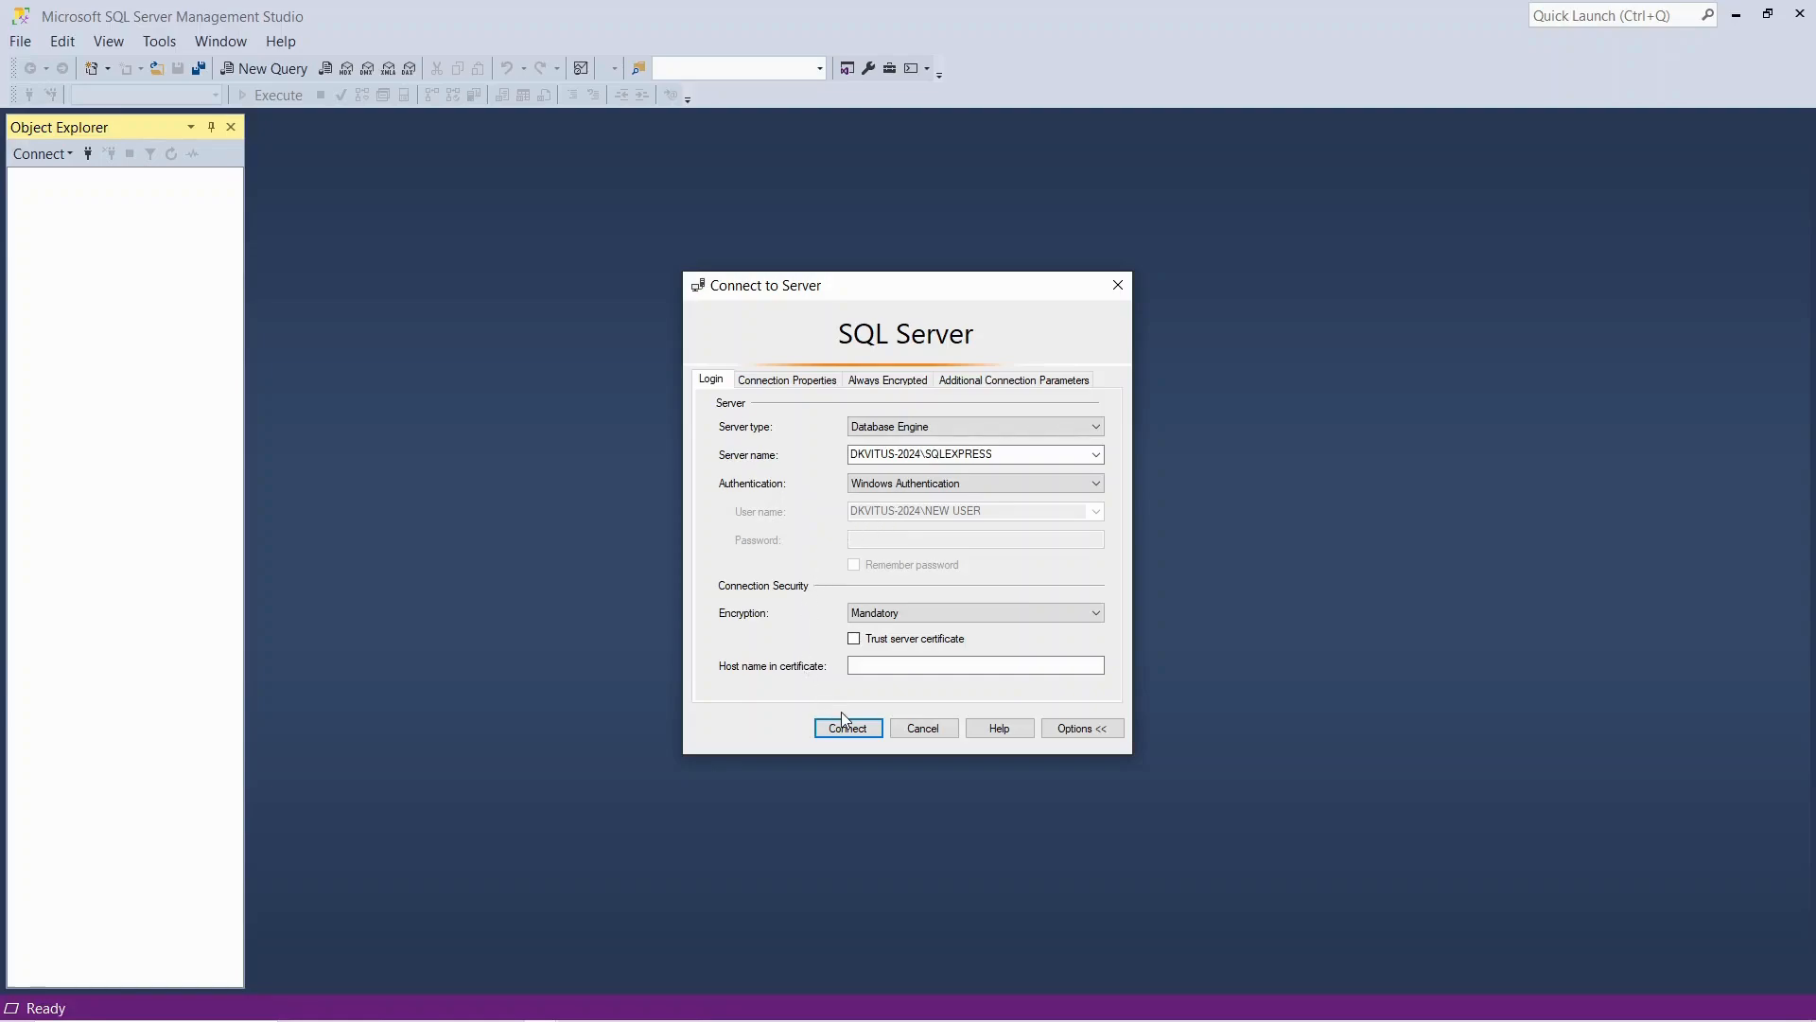
Enable a custom color in the server connection properties and set it to bright green
{"action": "left_click", "coordinate": [1079, 728]}
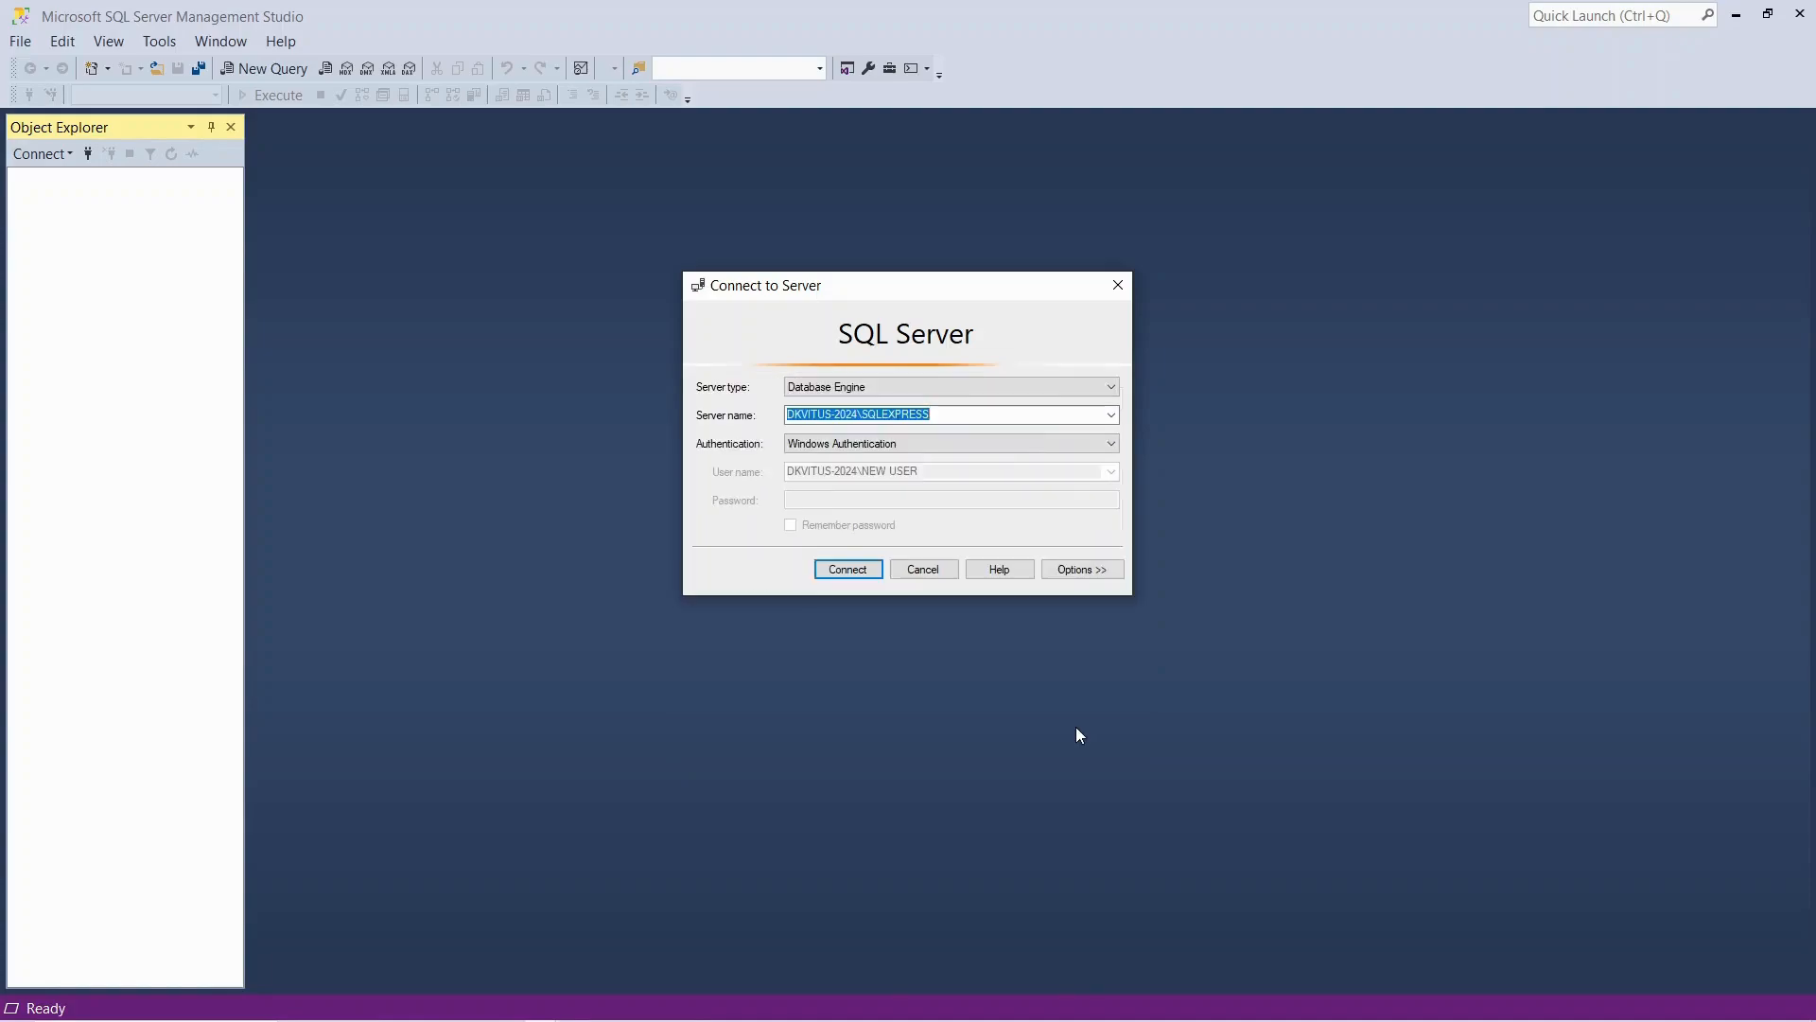
{"action": "left_click", "coordinate": [1075, 569]}
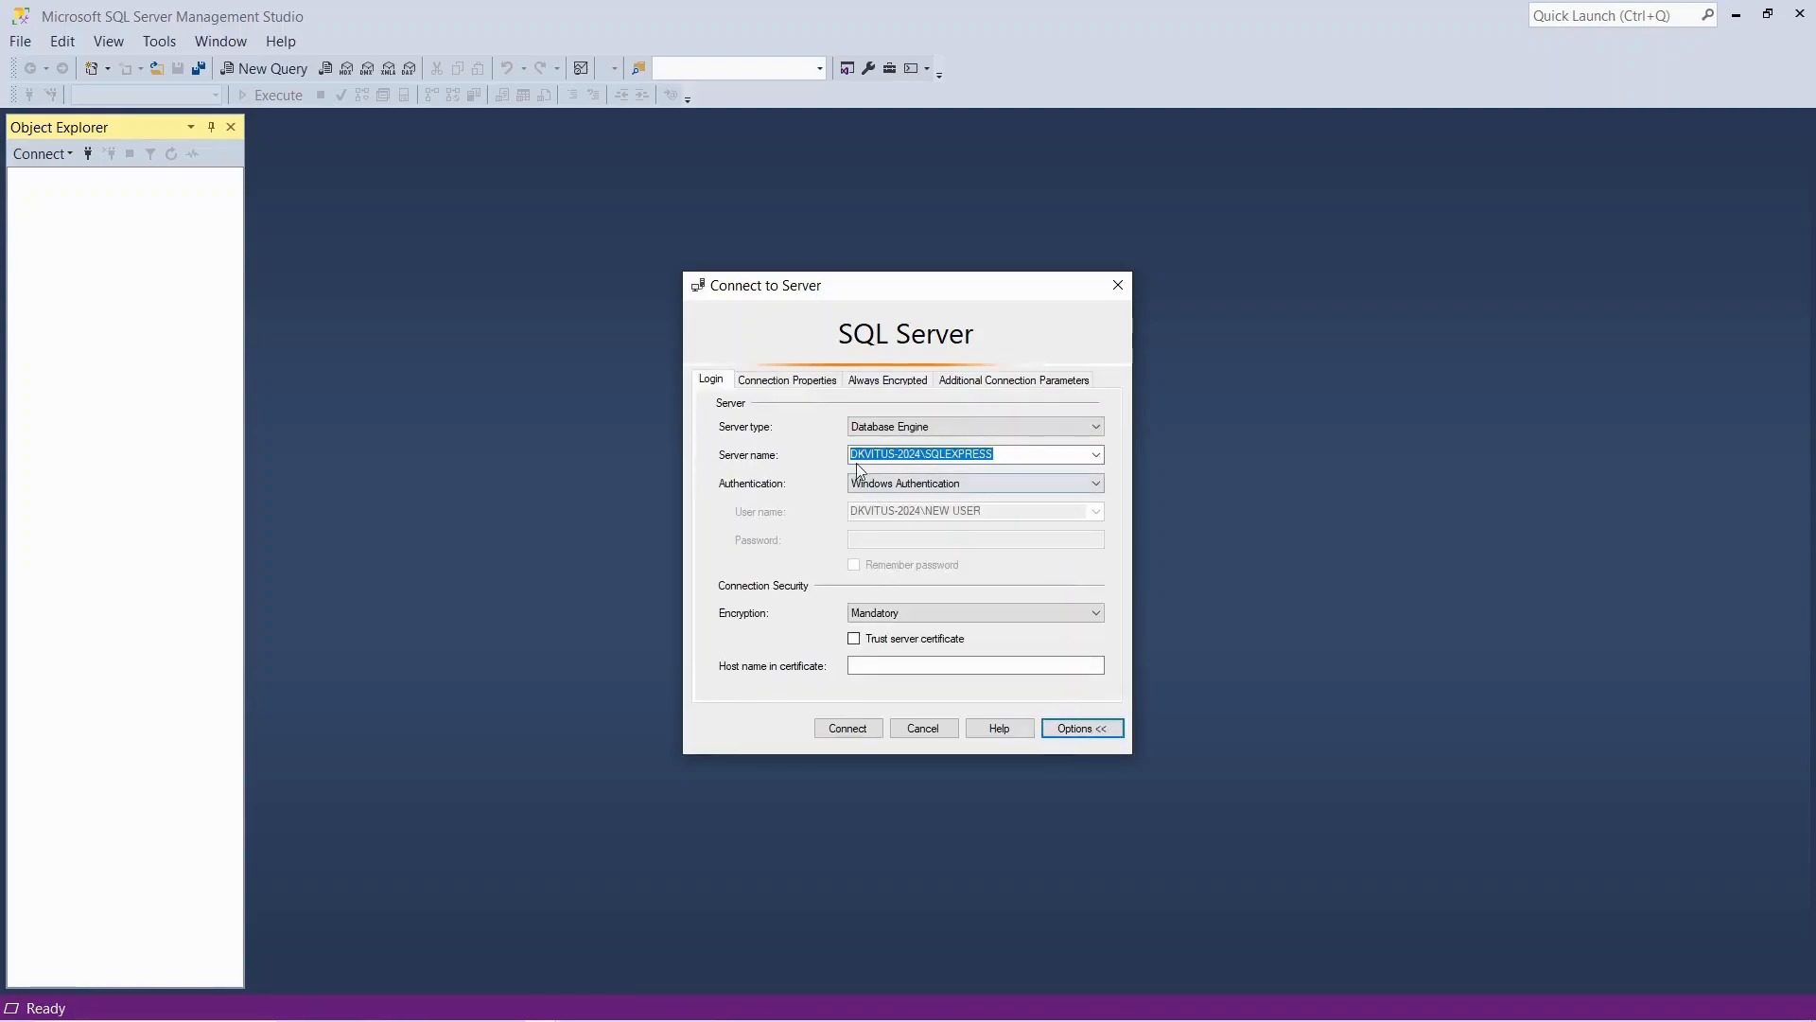
{"action": "left_click", "coordinate": [807, 379]}
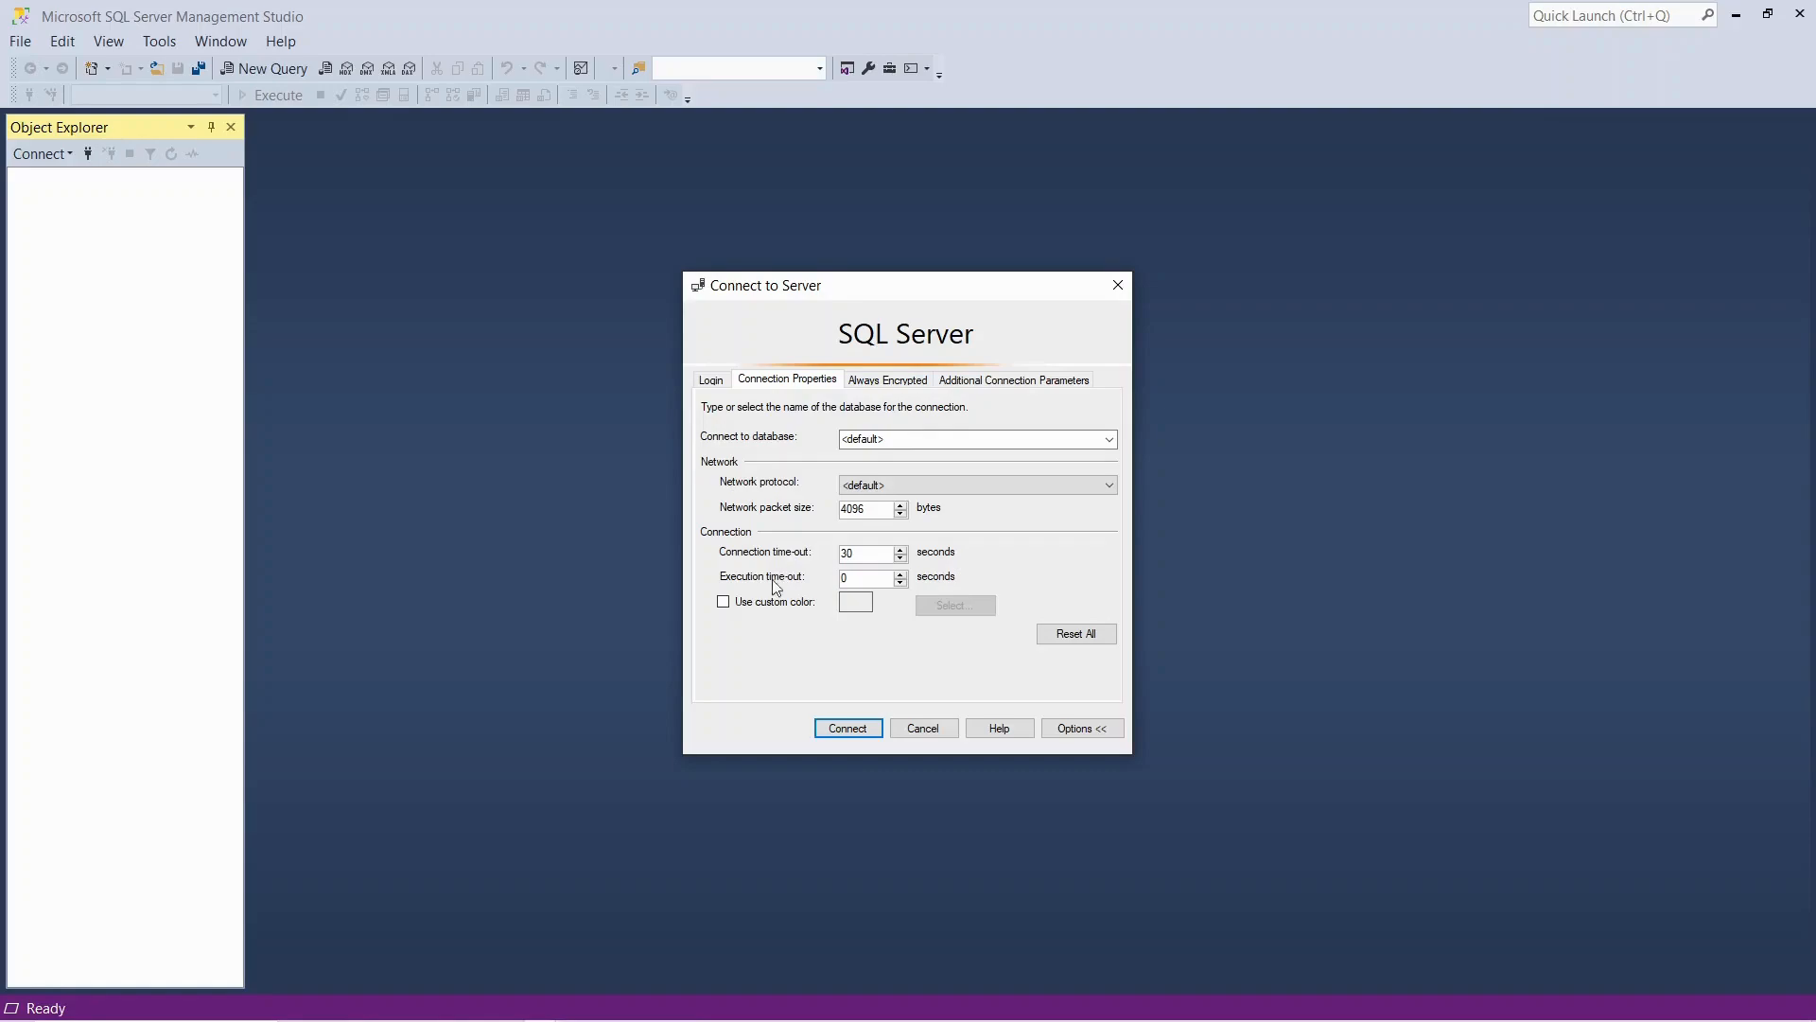
{"action": "left_click", "coordinate": [725, 603]}
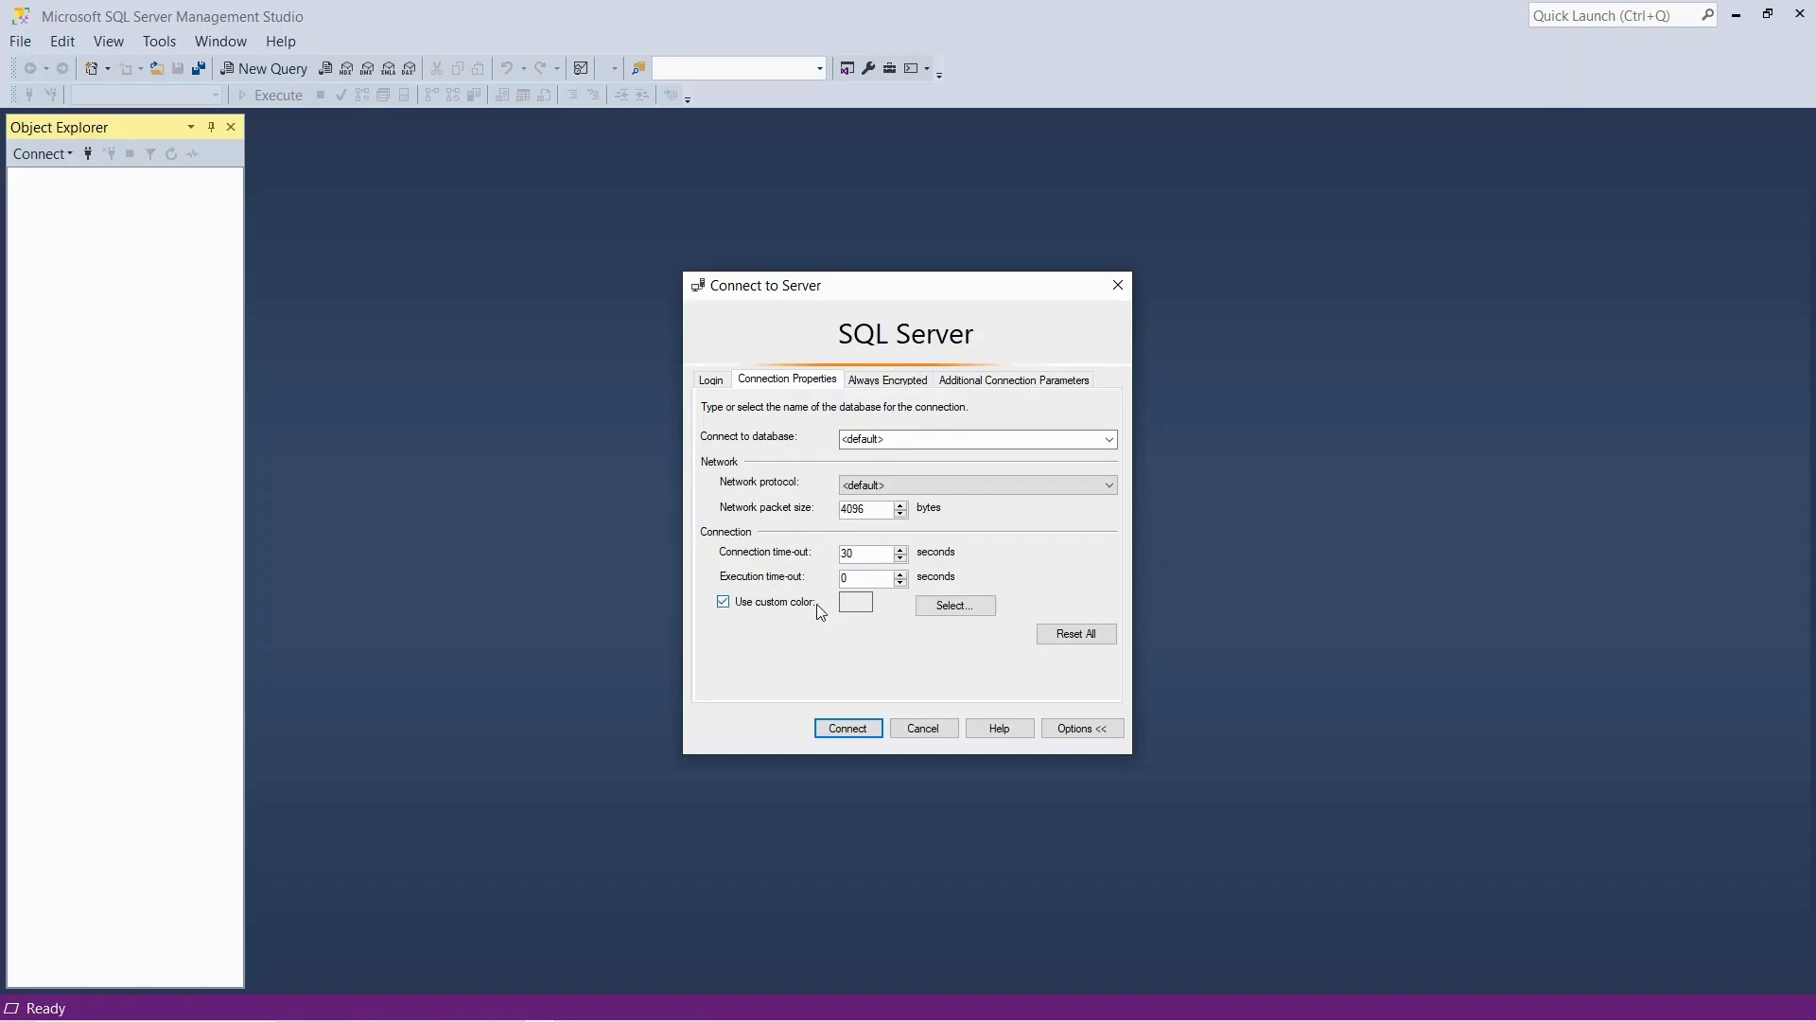
{"action": "left_click", "coordinate": [951, 609]}
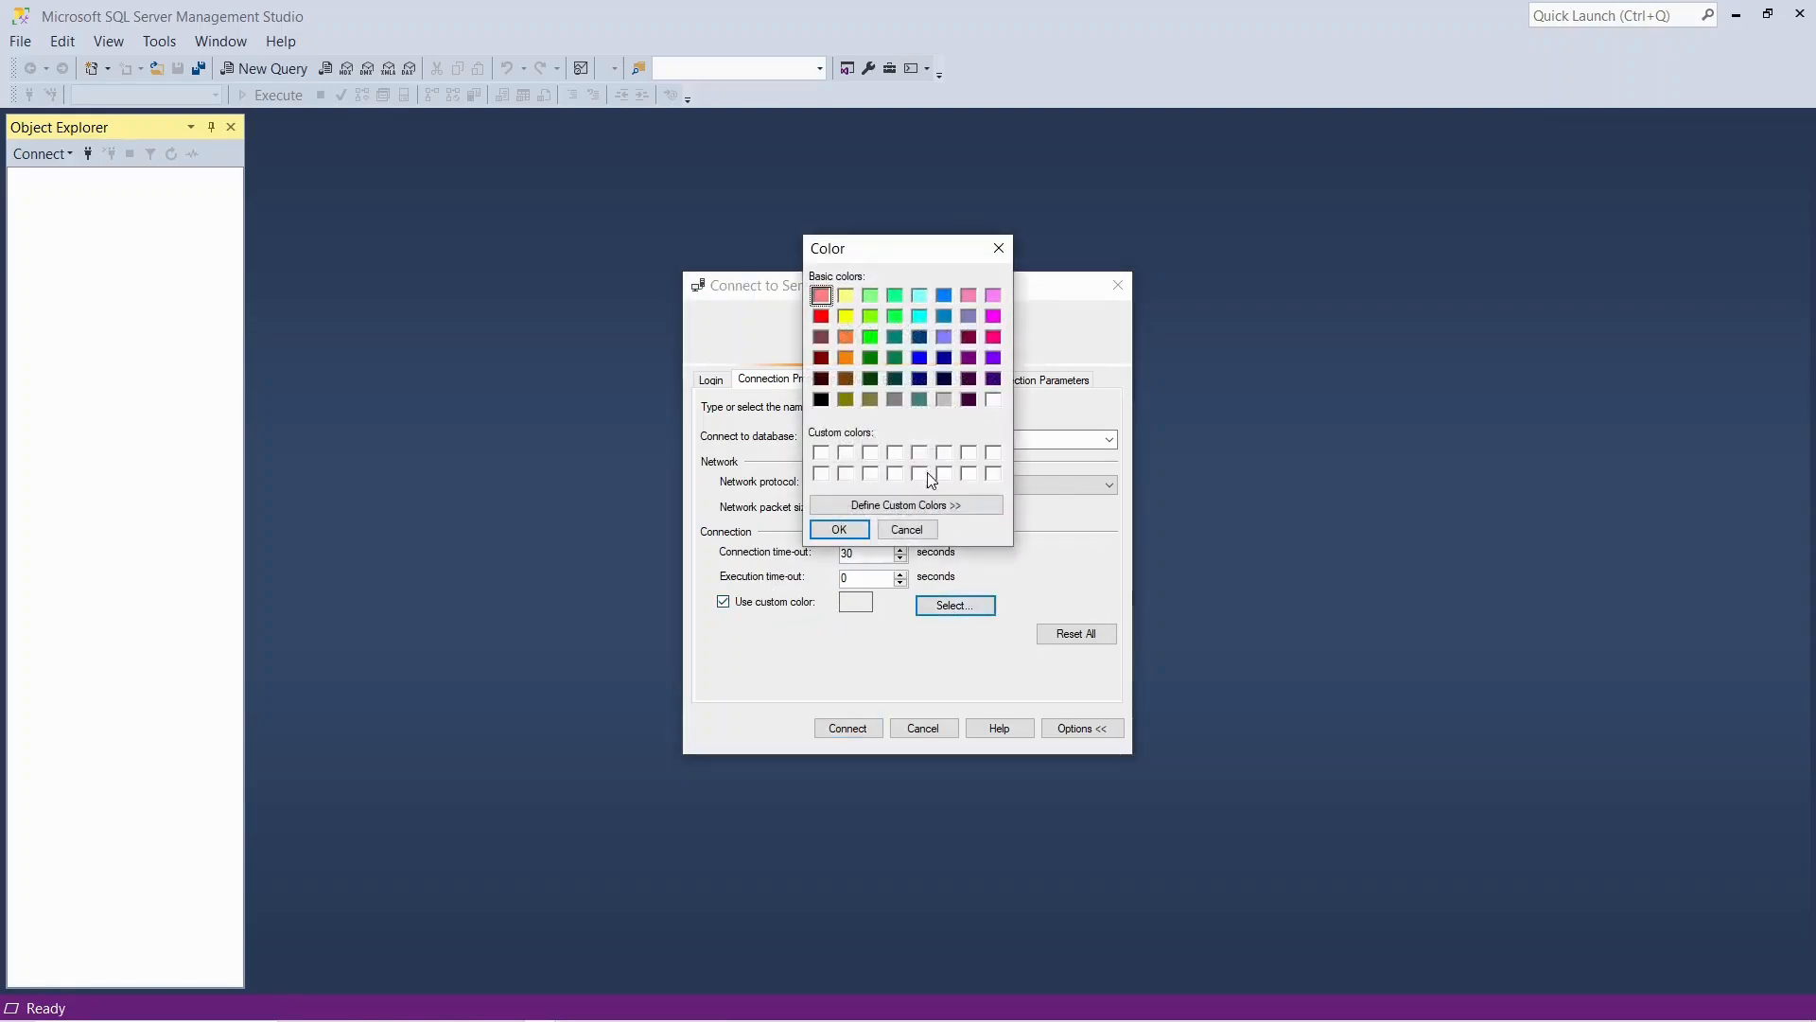
{"action": "left_click", "coordinate": [871, 338]}
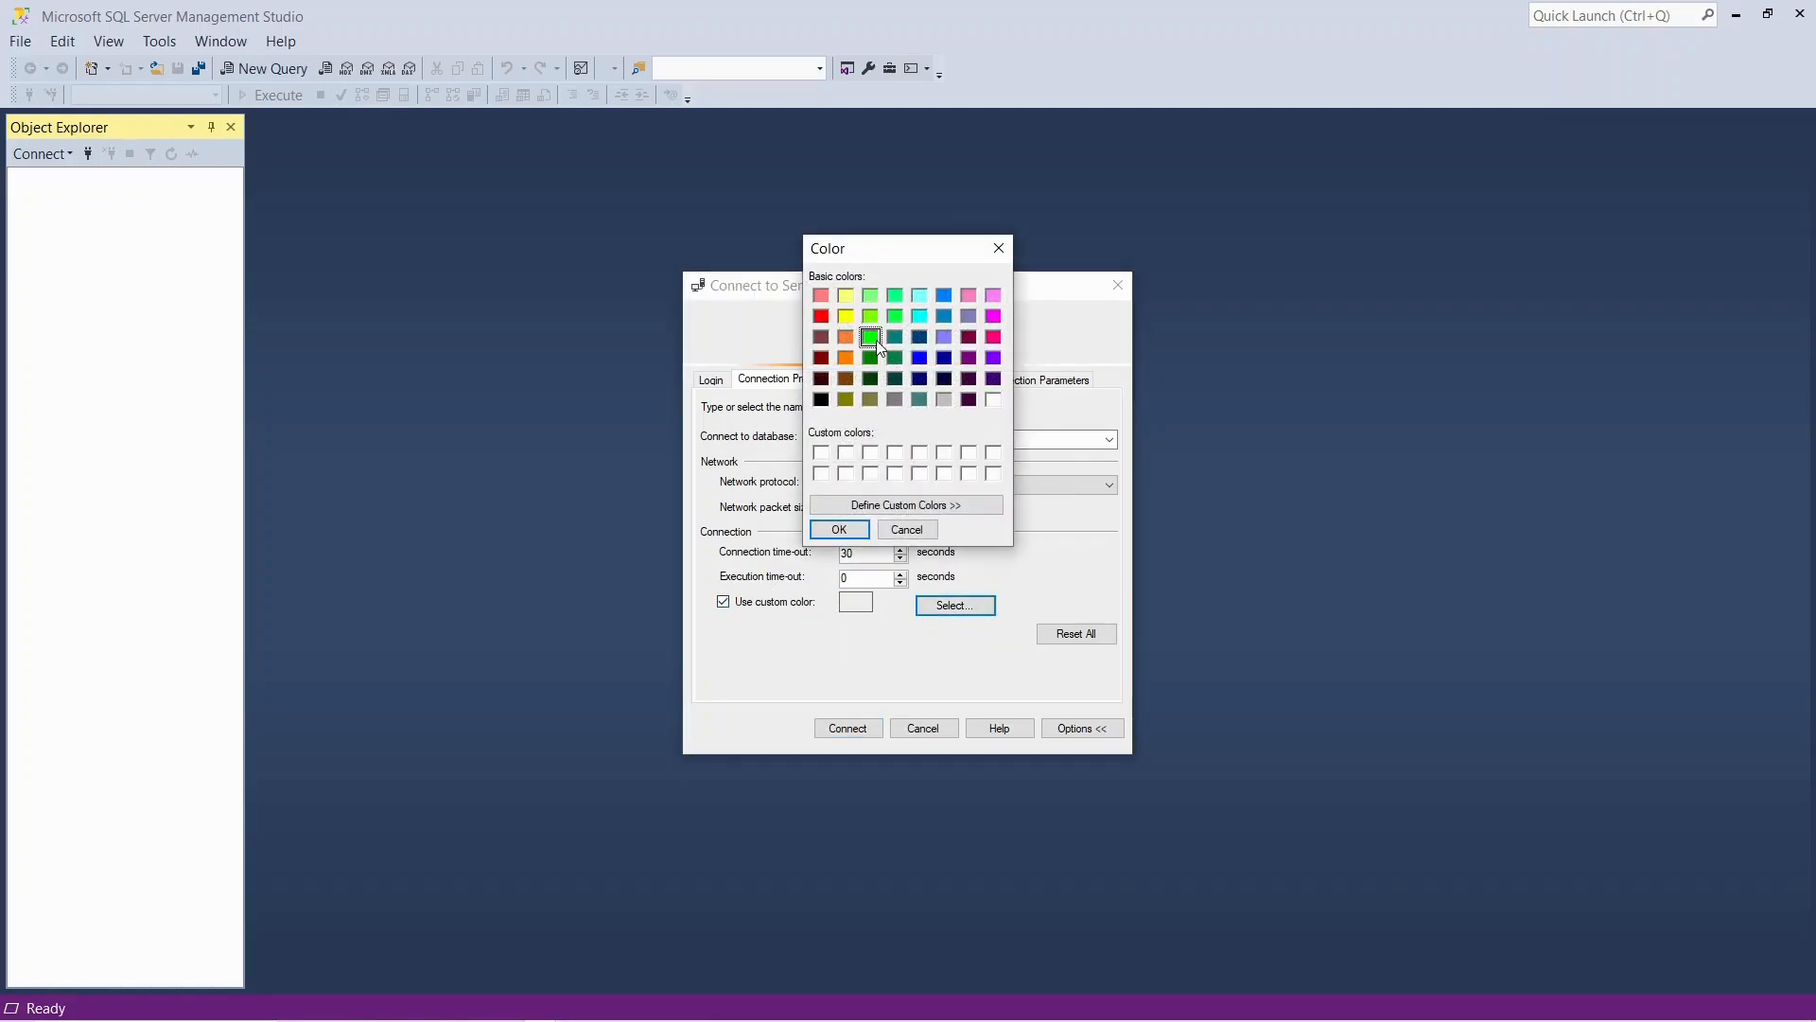
{"action": "left_click", "coordinate": [839, 529]}
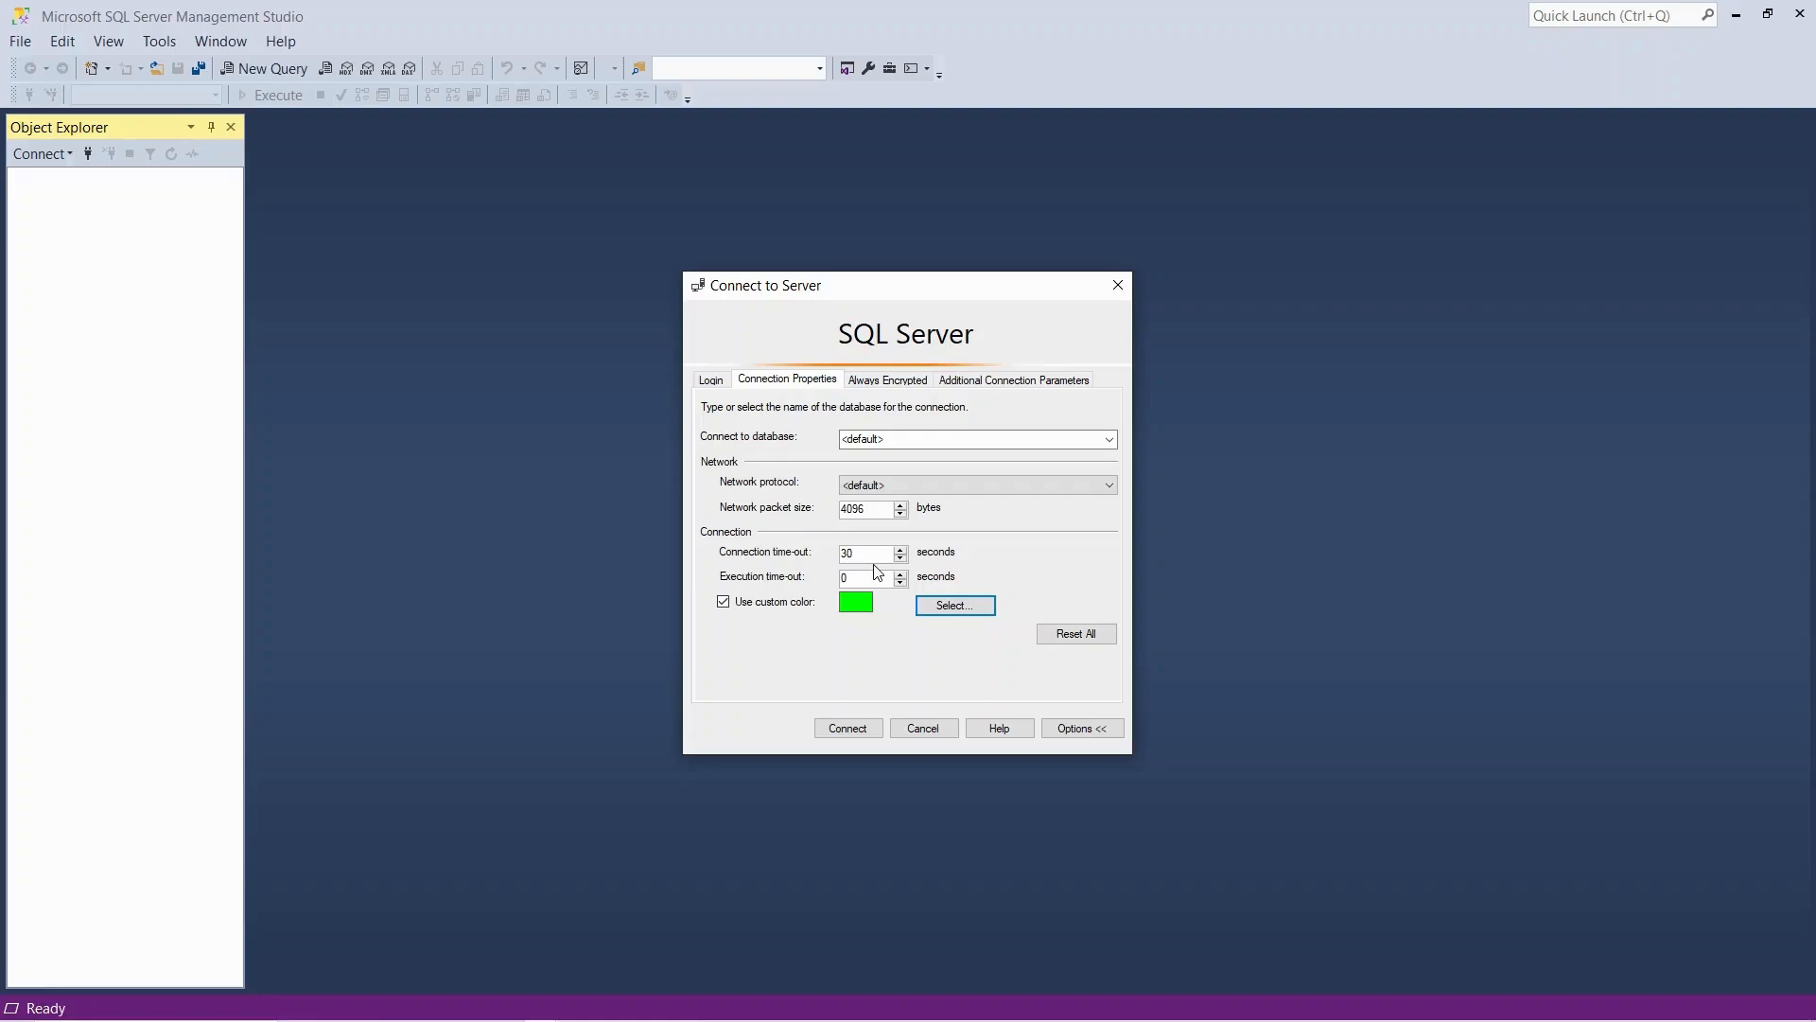
Try to connect to the SQLEXPRESS server with mandatory encryption and without trusting the server certificate
{"action": "left_click", "coordinate": [711, 380]}
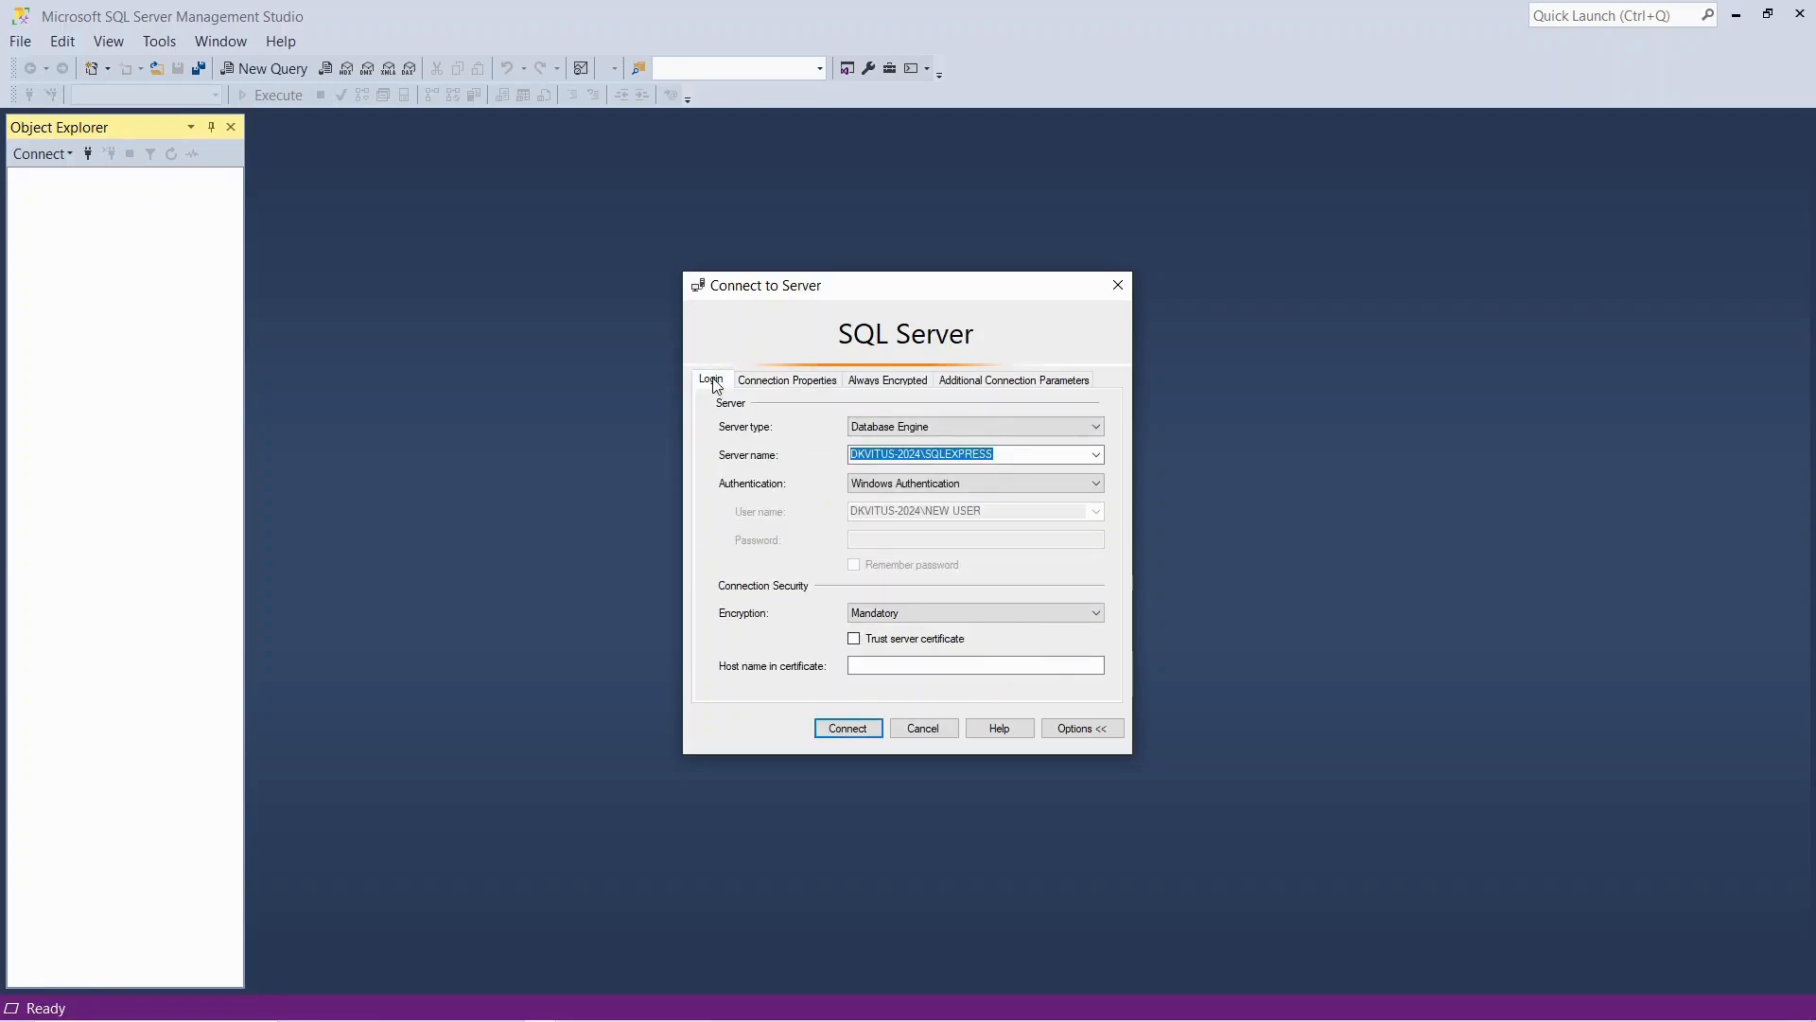
{"action": "left_click", "coordinate": [847, 730]}
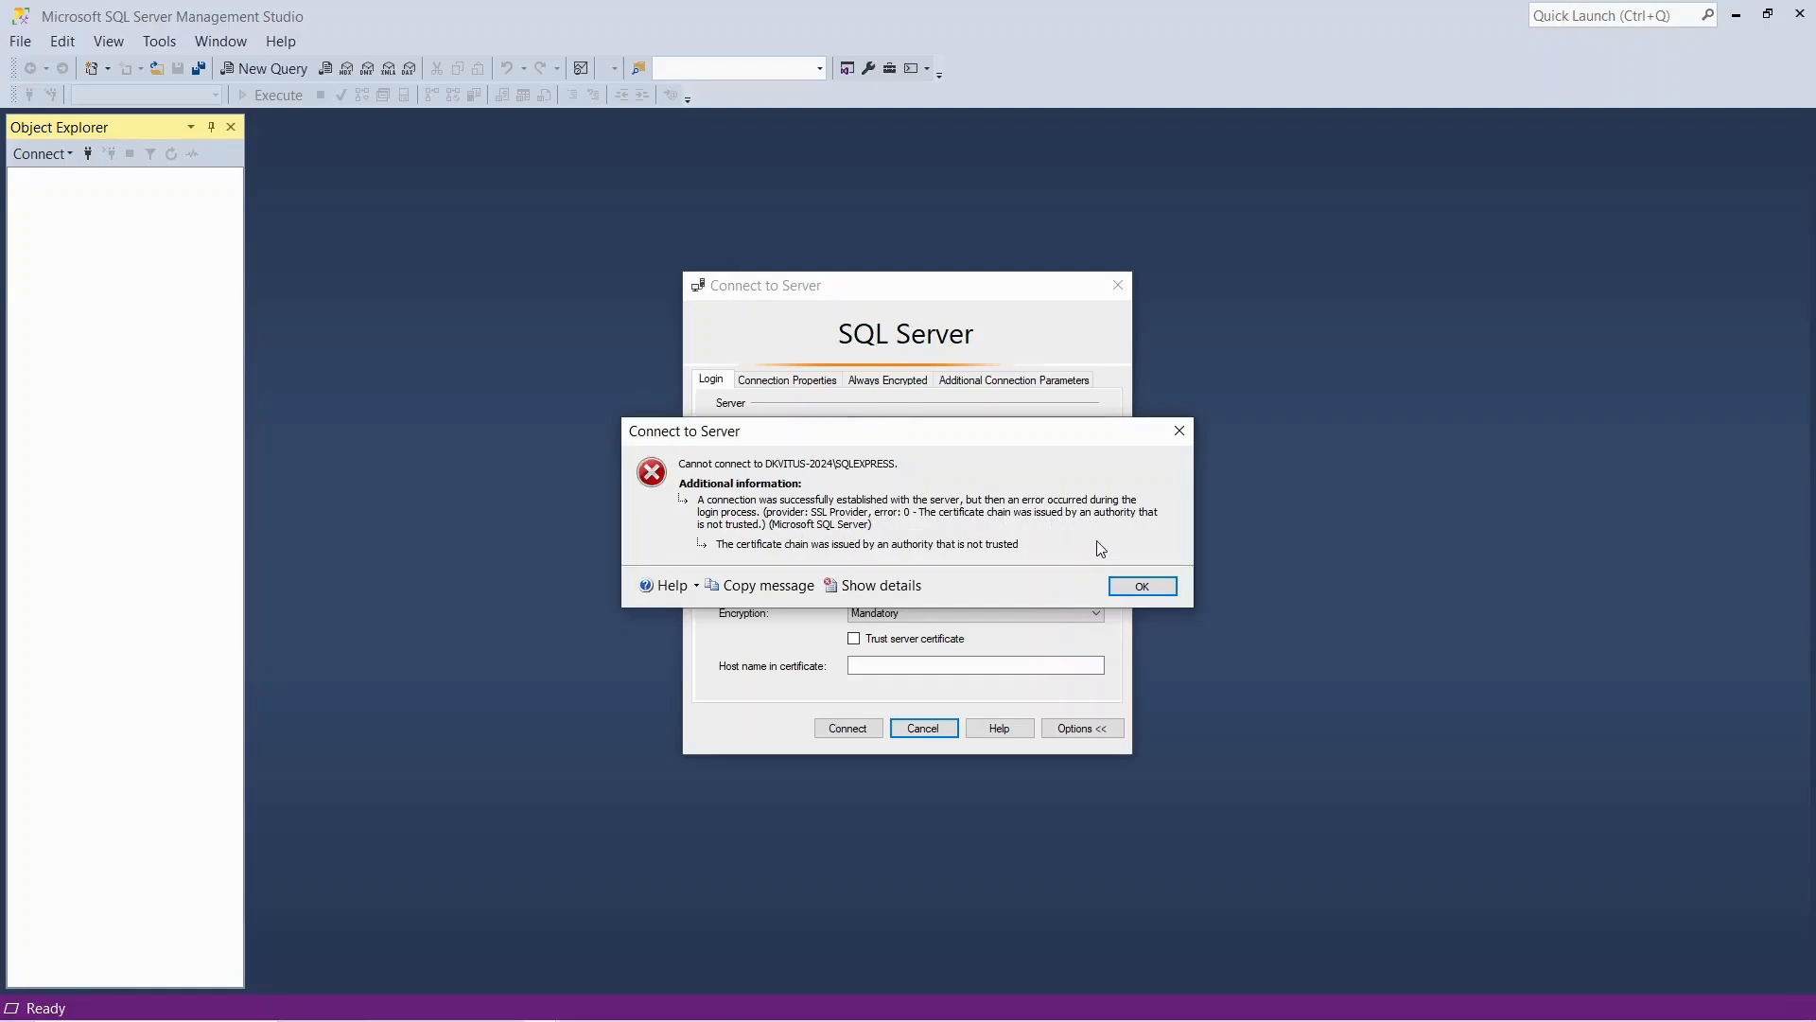
{"action": "left_click", "coordinate": [1142, 585]}
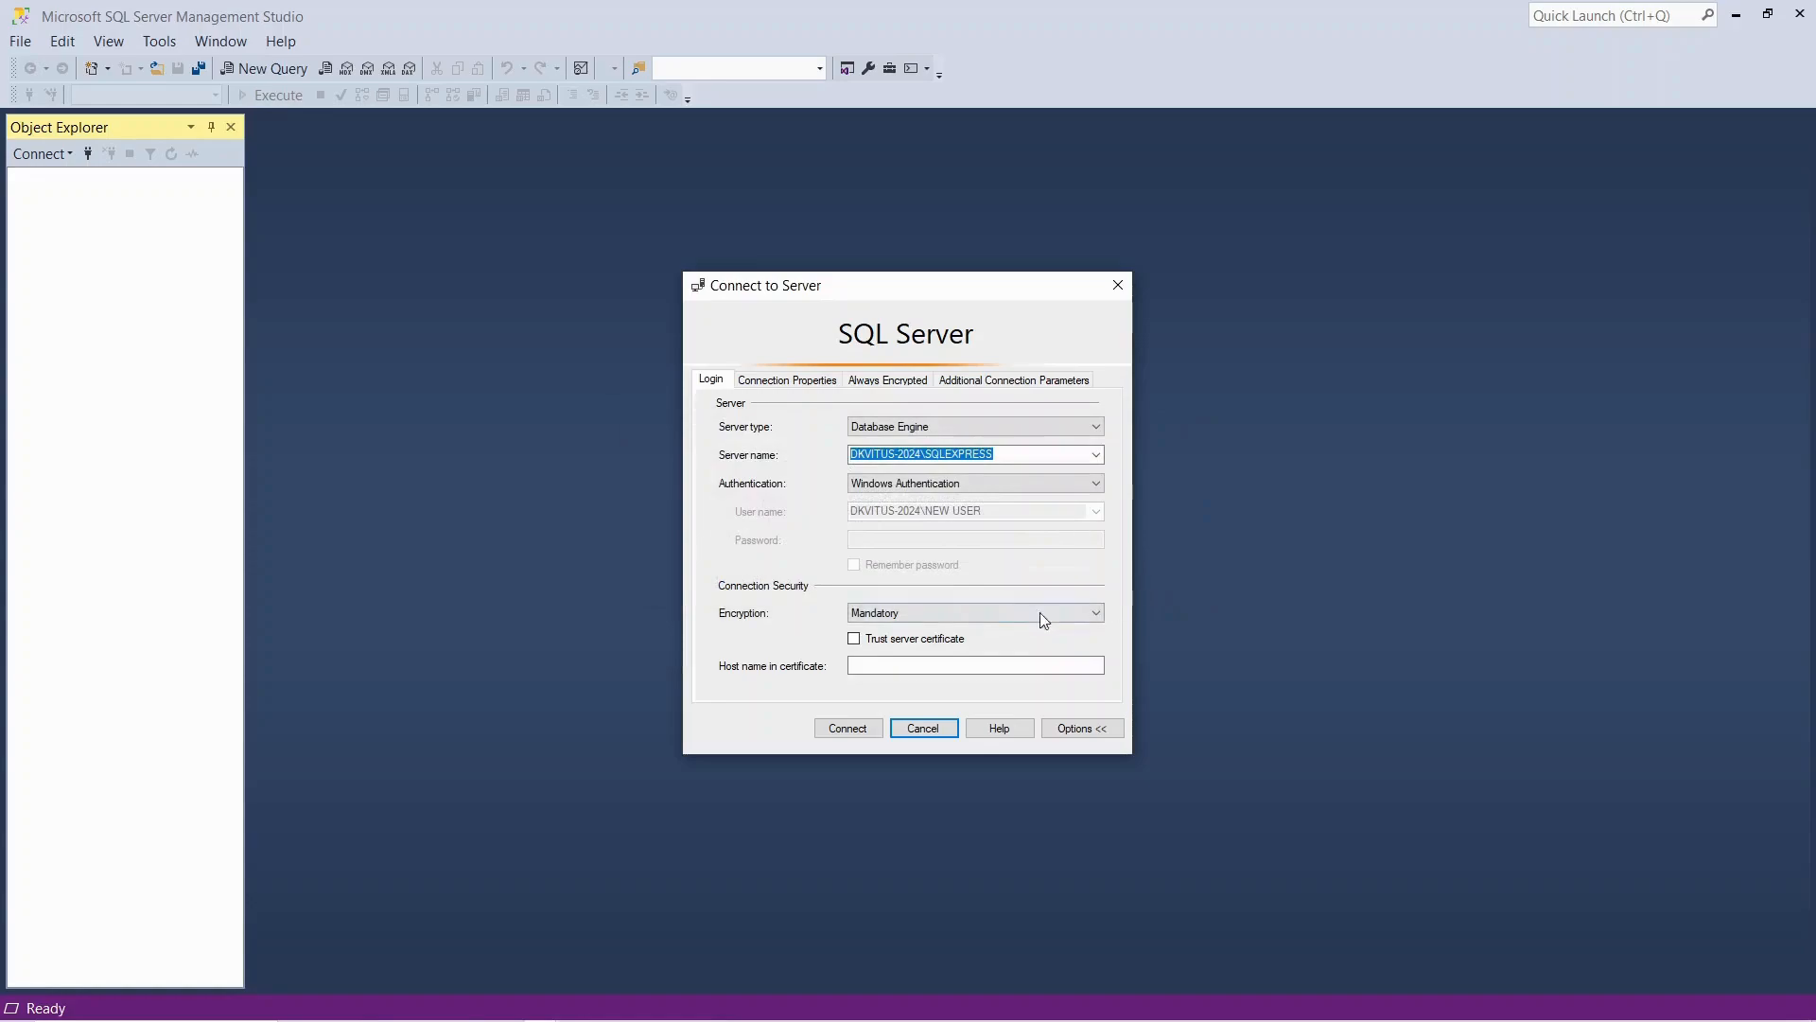
Connect to the SQLEXPRESS server with its certificate trusted, and widen Object Explorer to fit the full server name
{"action": "left_click", "coordinate": [854, 639]}
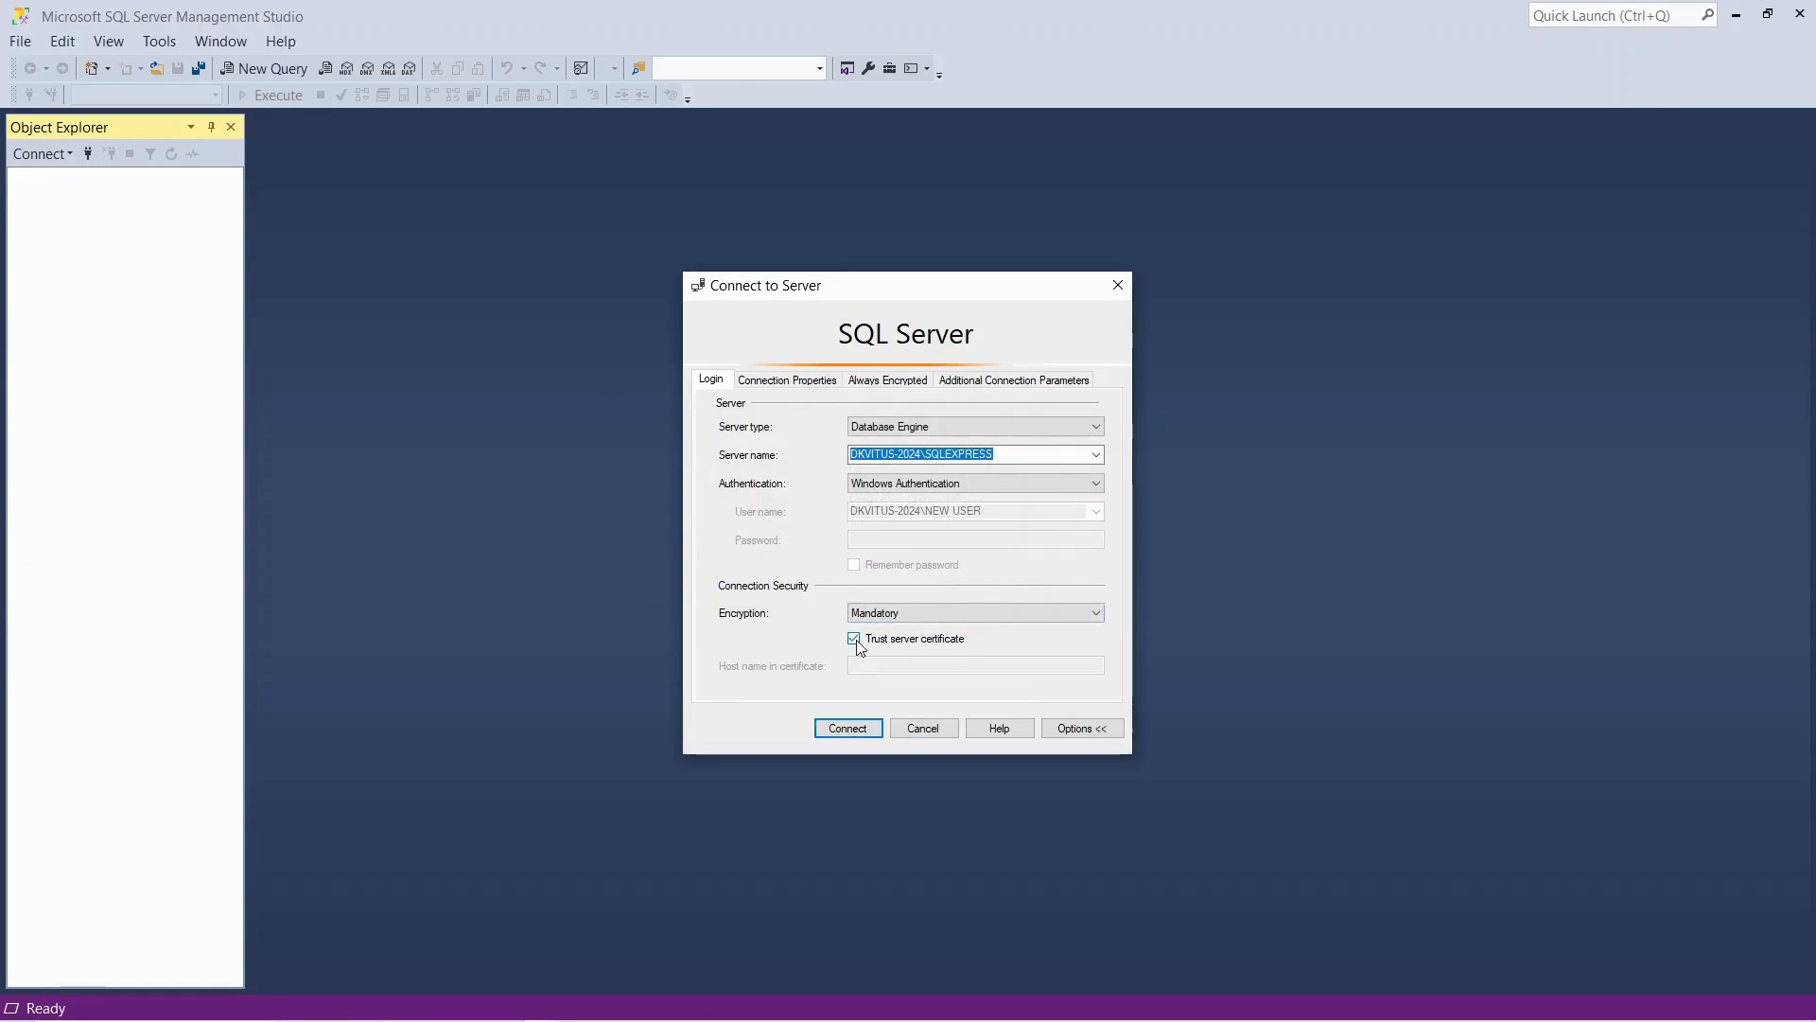
{"action": "left_click", "coordinate": [852, 729]}
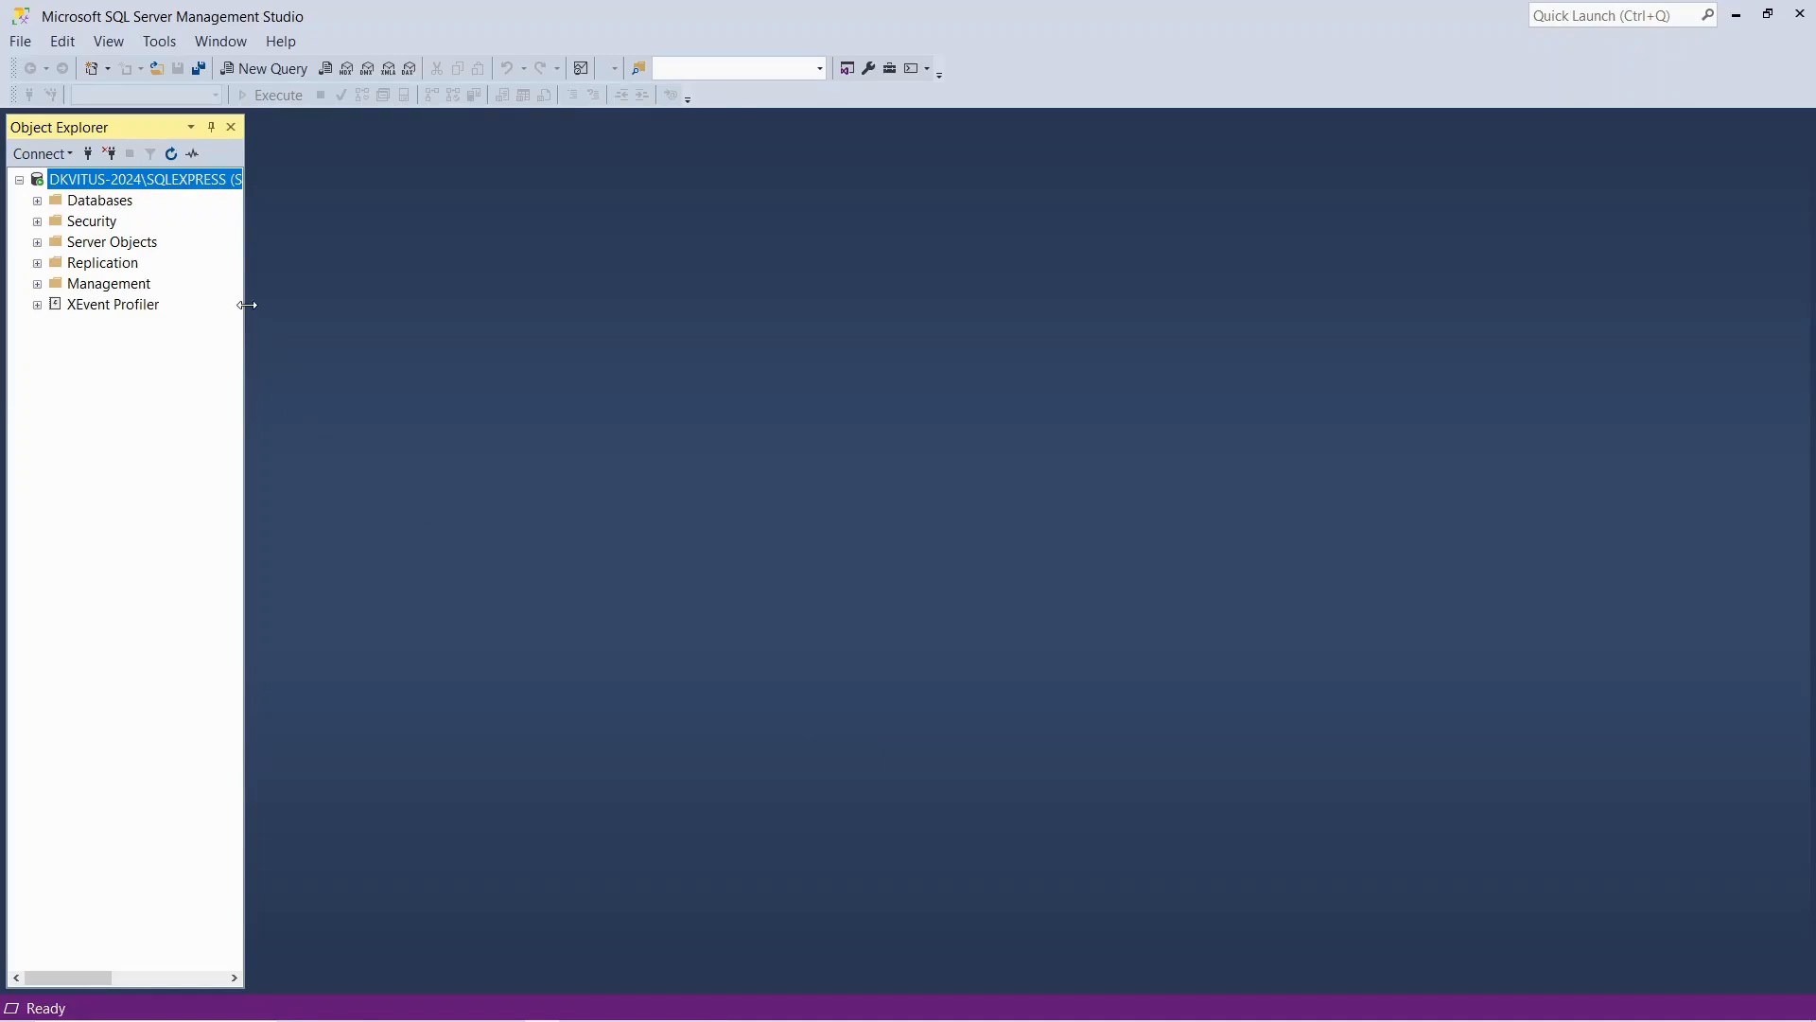
{"action": "left_click_drag", "start_coordinate": [247, 304], "coordinate": [587, 327]}
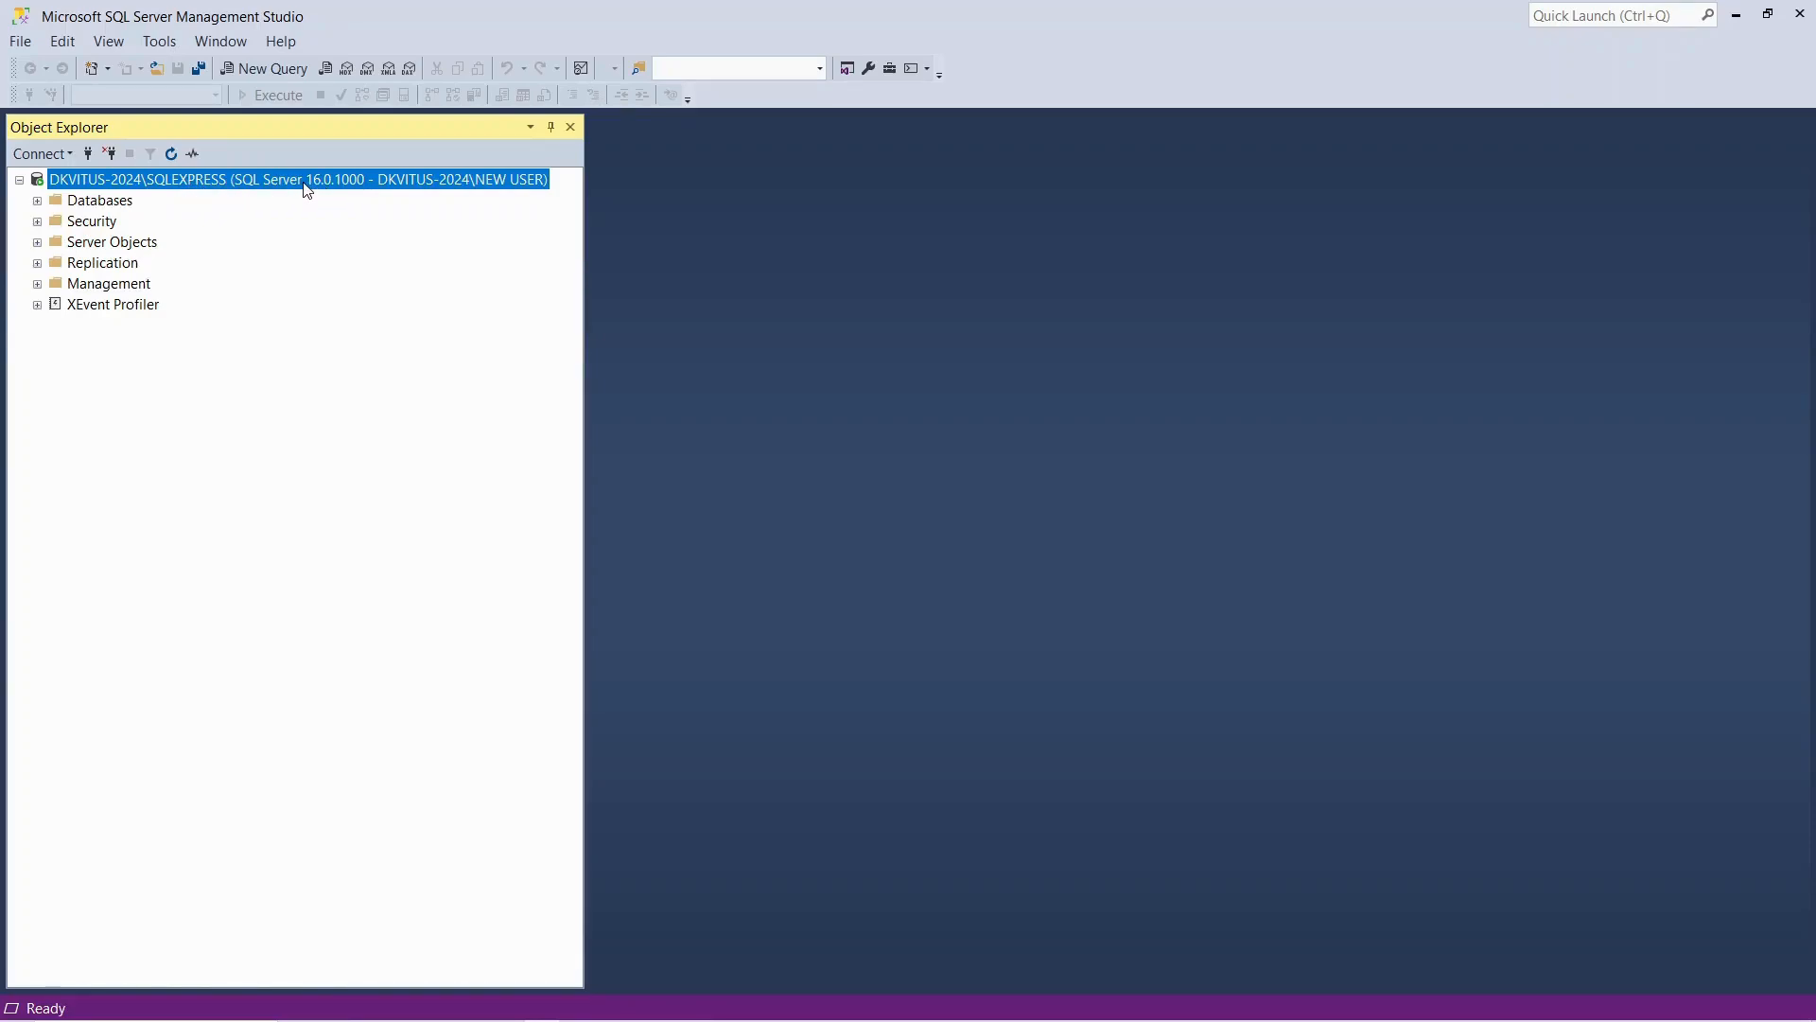
Review the component versions in the About information of SQL Server Management Studio, then close it
{"action": "left_click", "coordinate": [282, 46]}
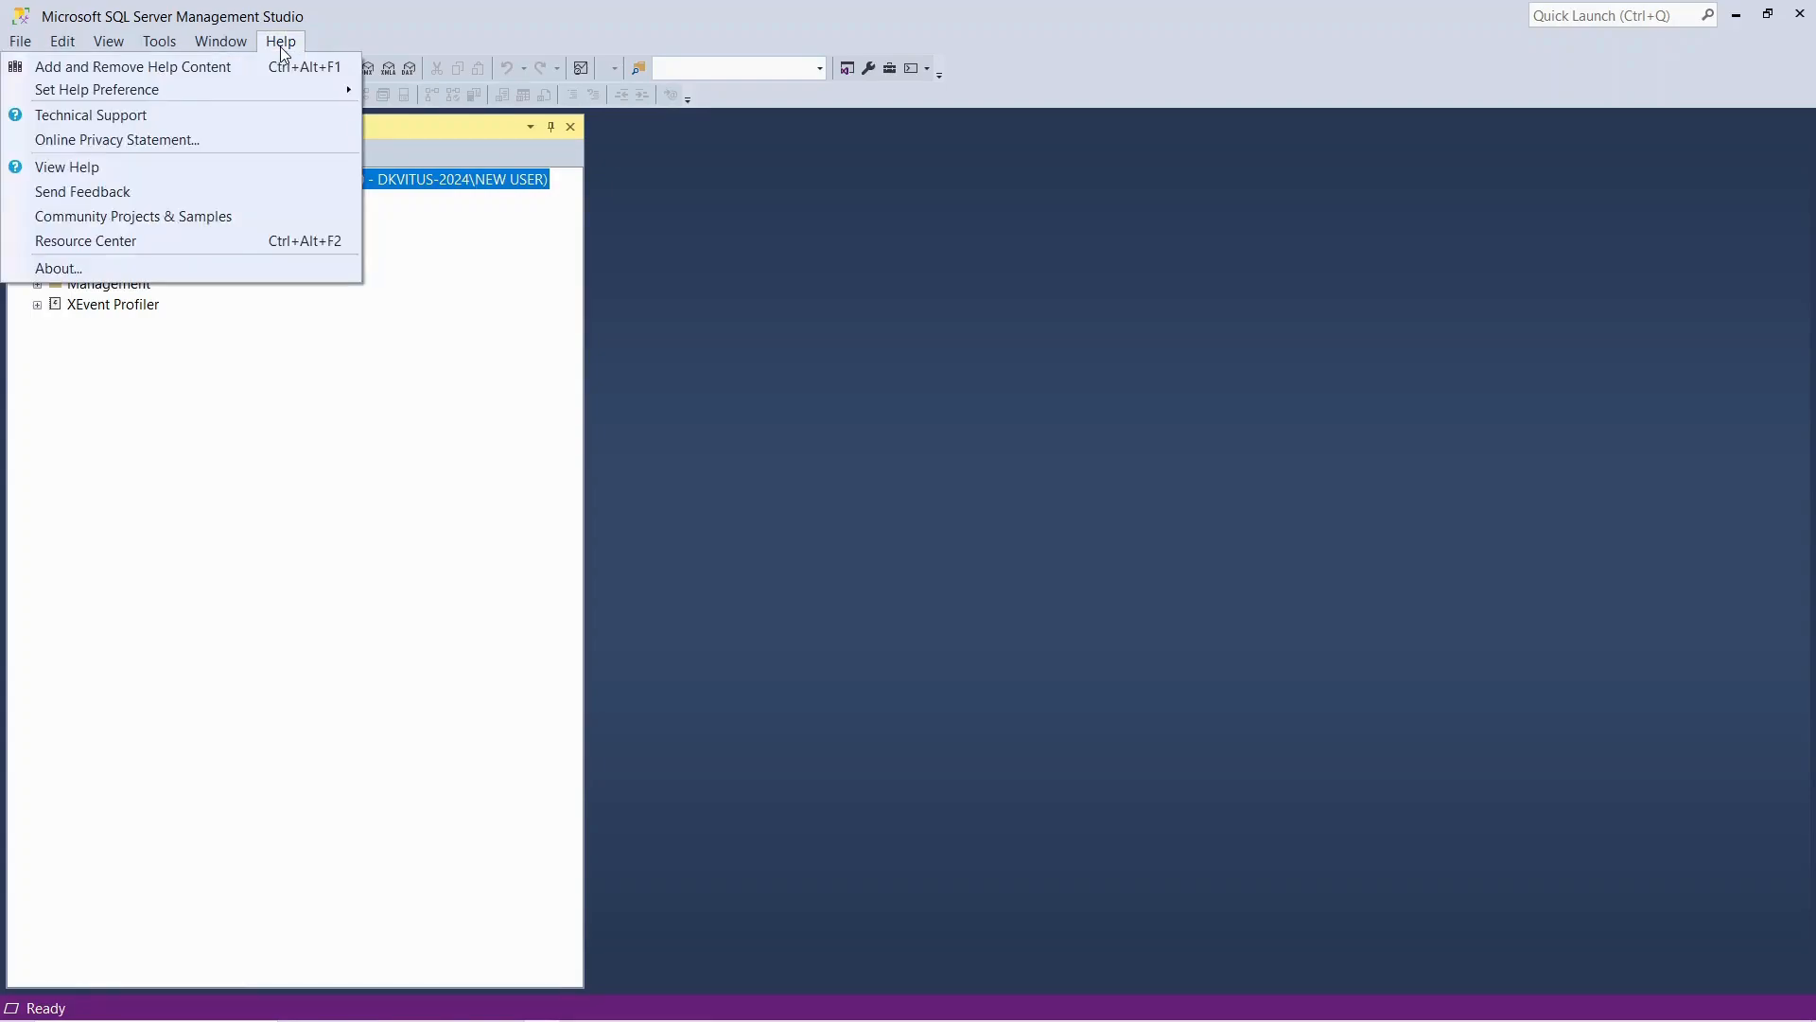
{"action": "left_click", "coordinate": [205, 269]}
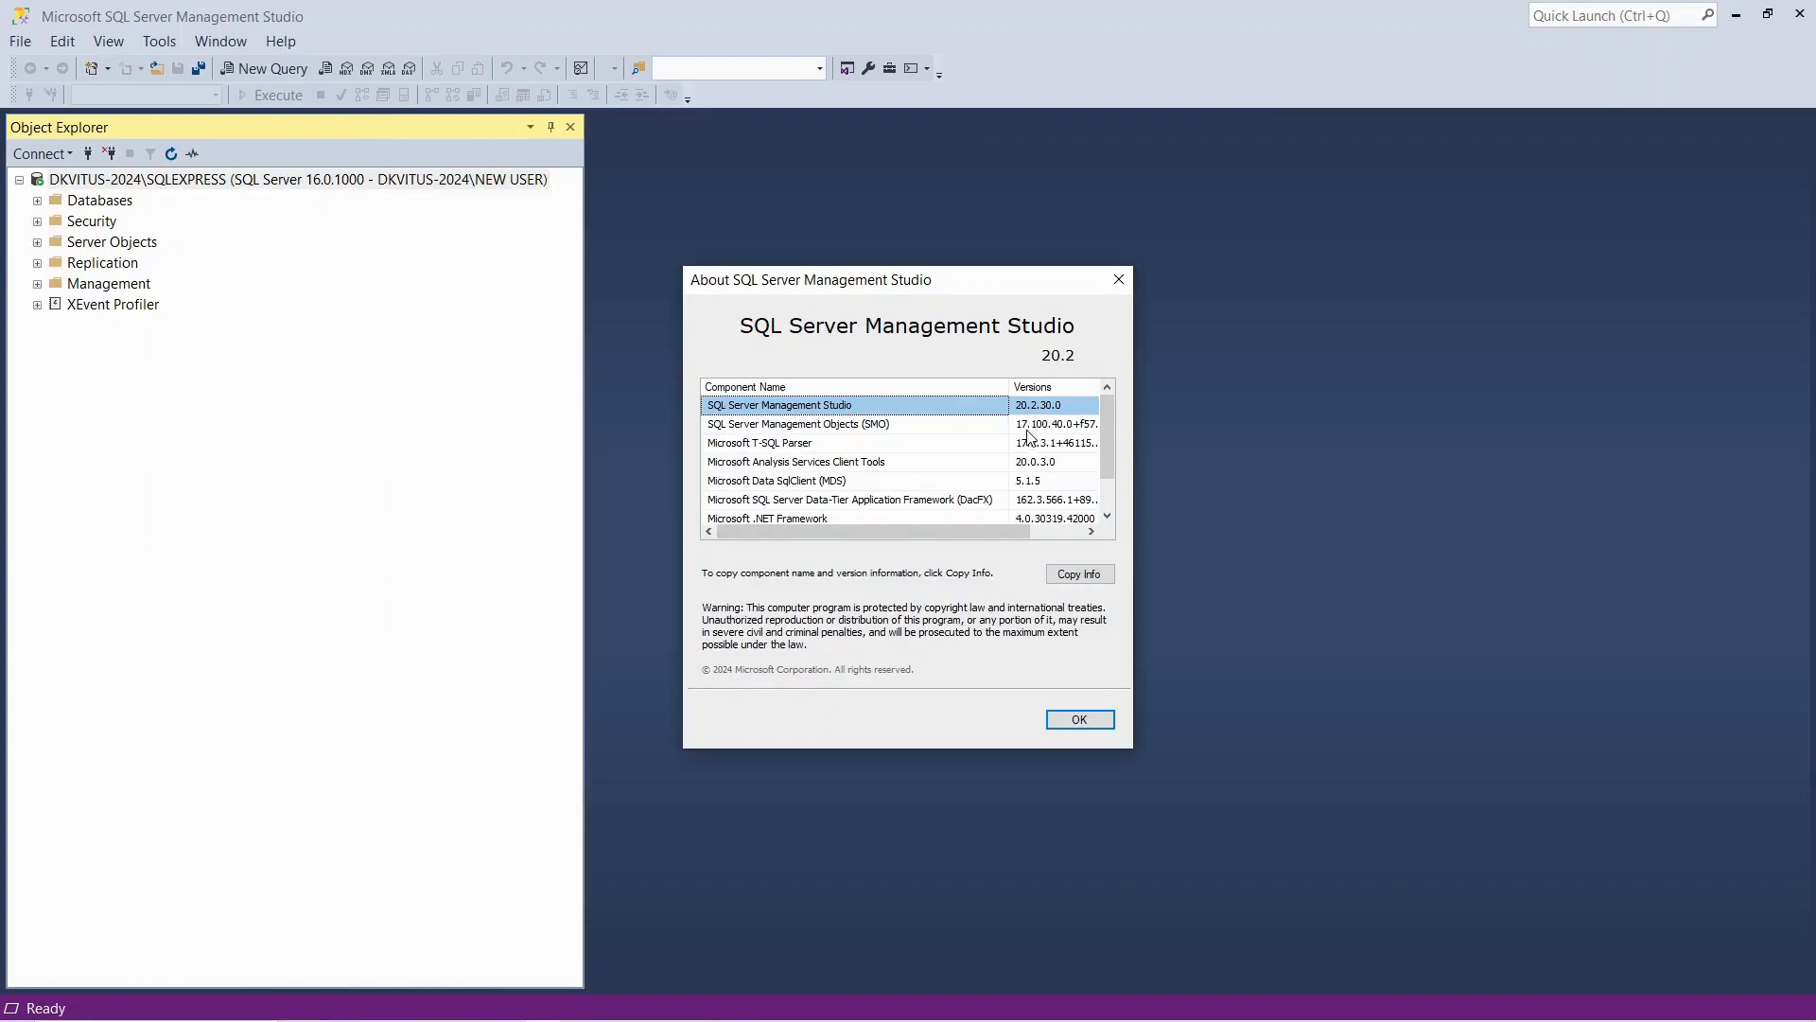
{"action": "scroll", "coordinate": [1032, 501], "scroll_direction": "down", "scroll_amount": 1}
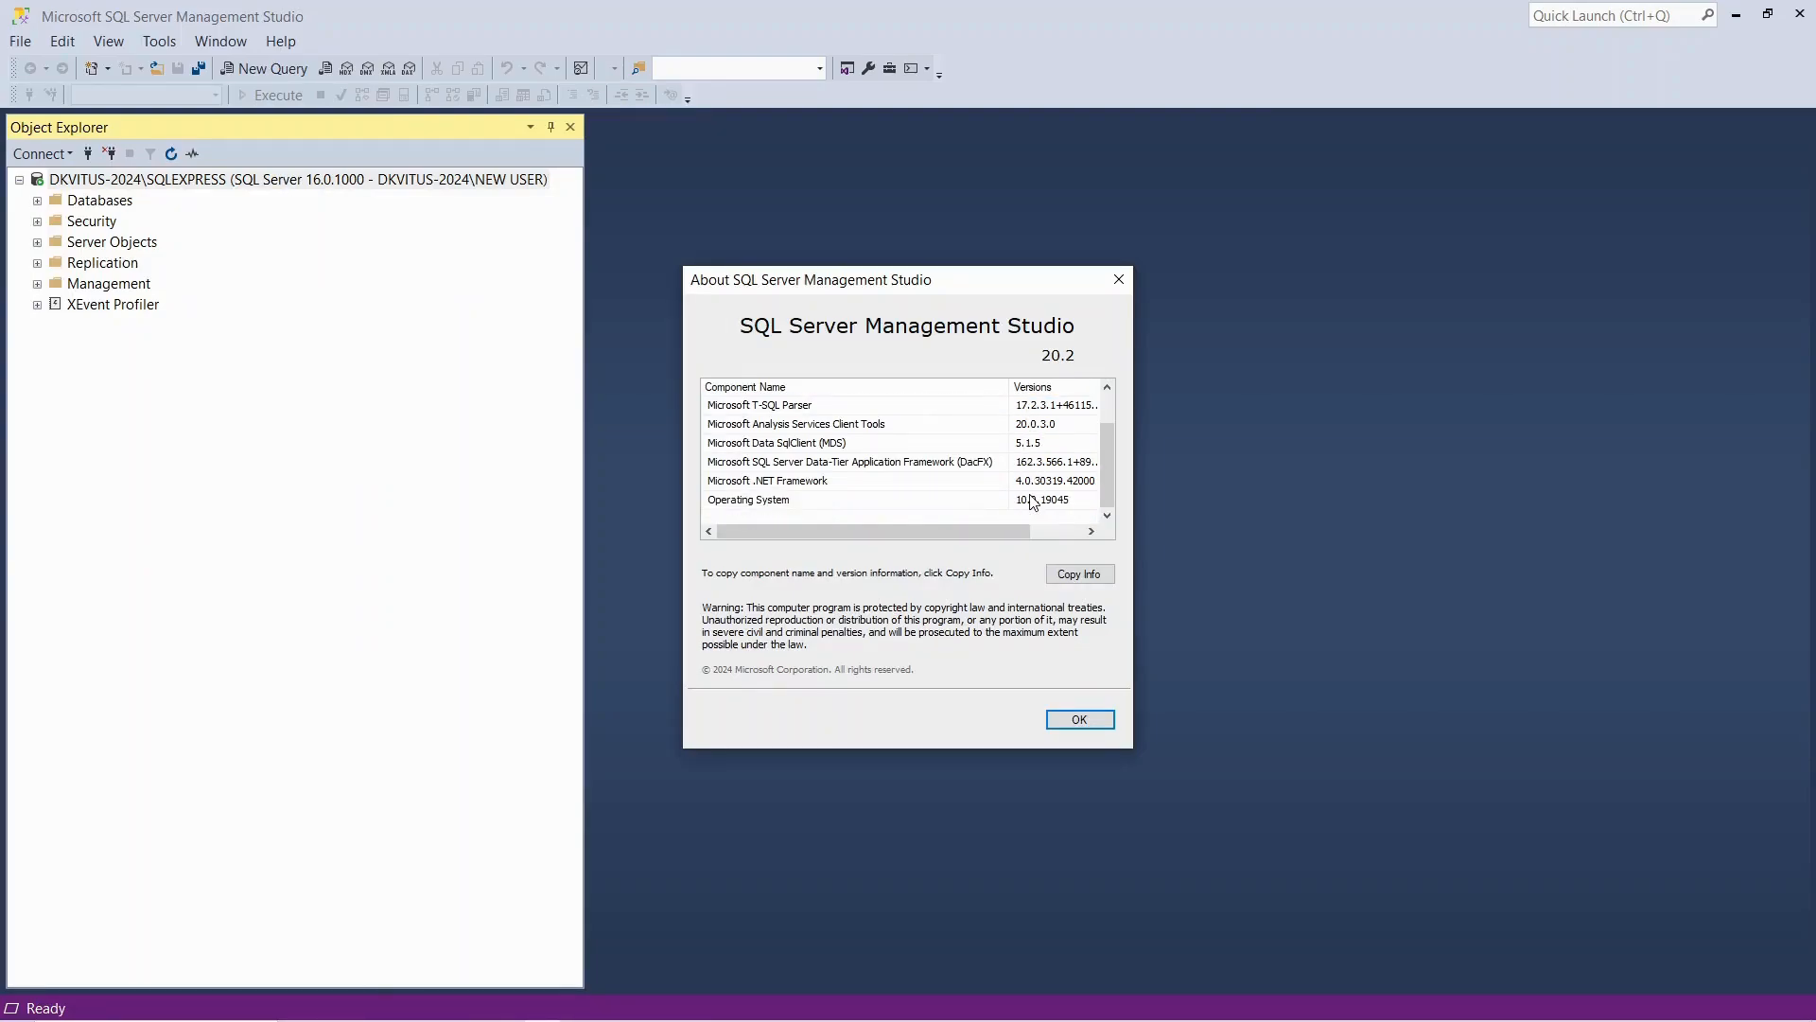
{"action": "scroll", "coordinate": [1032, 501], "scroll_direction": "up", "scroll_amount": 1}
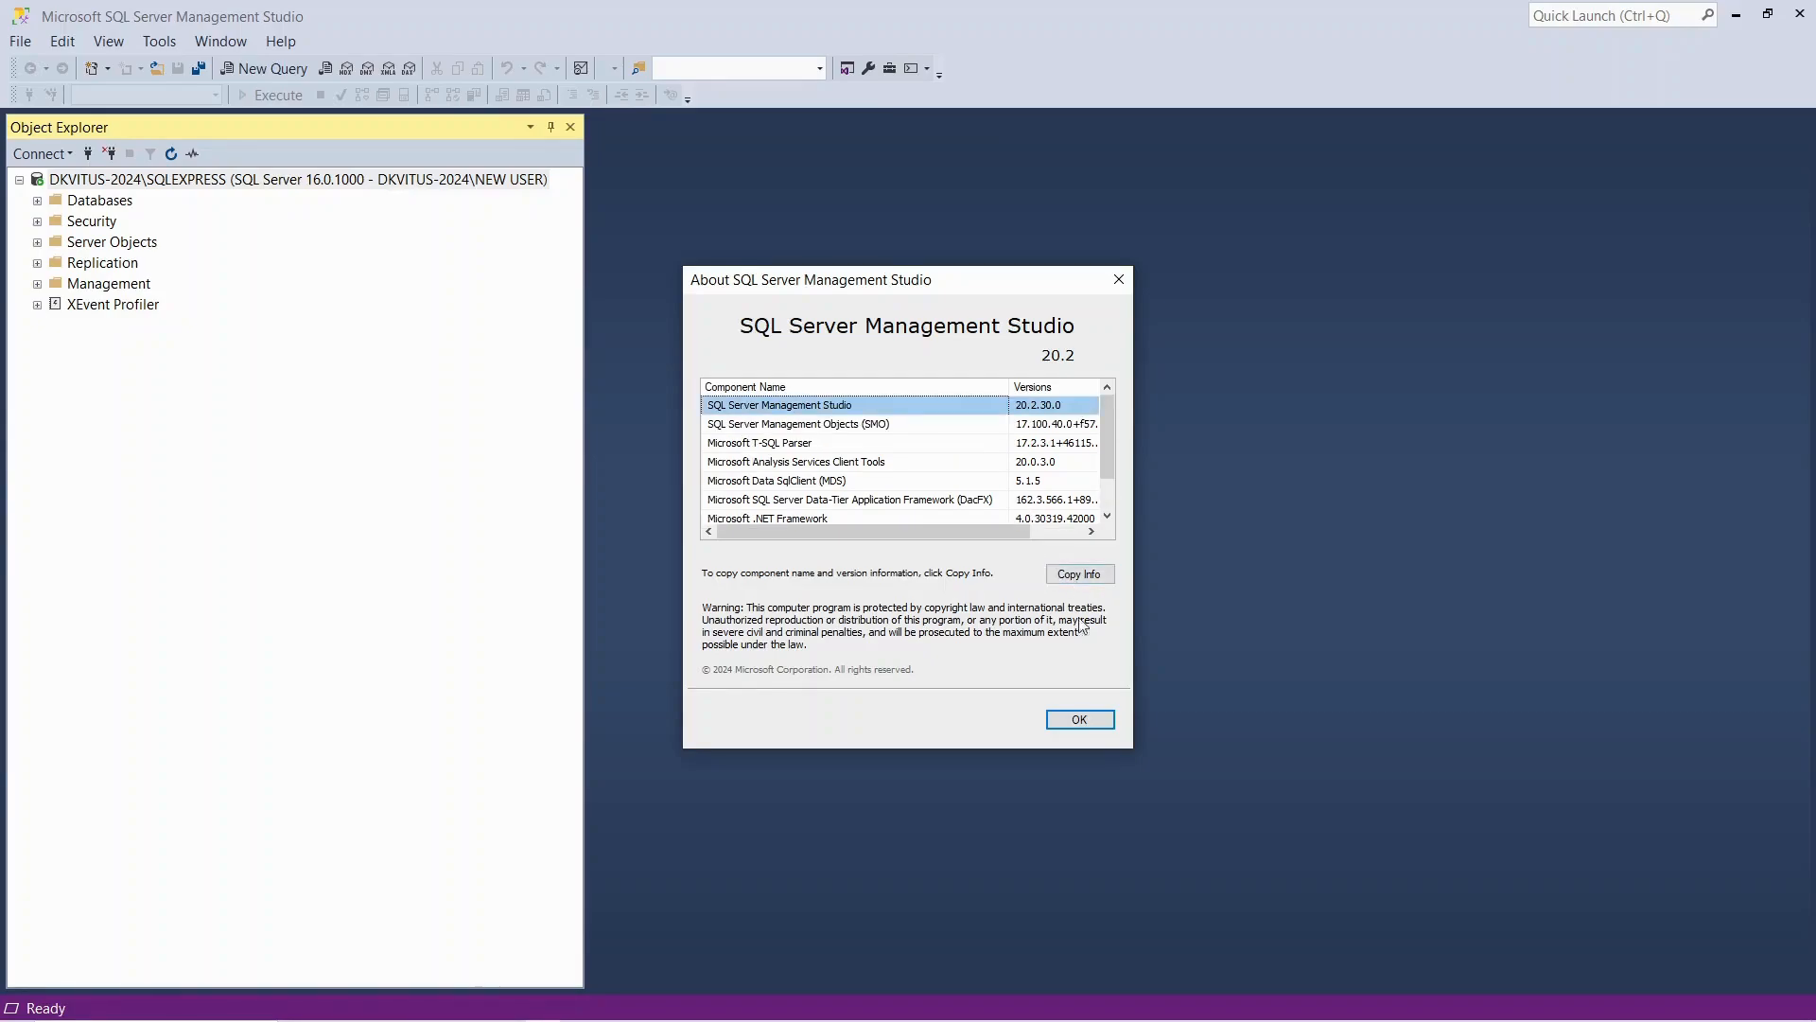
{"action": "left_click", "coordinate": [1081, 720]}
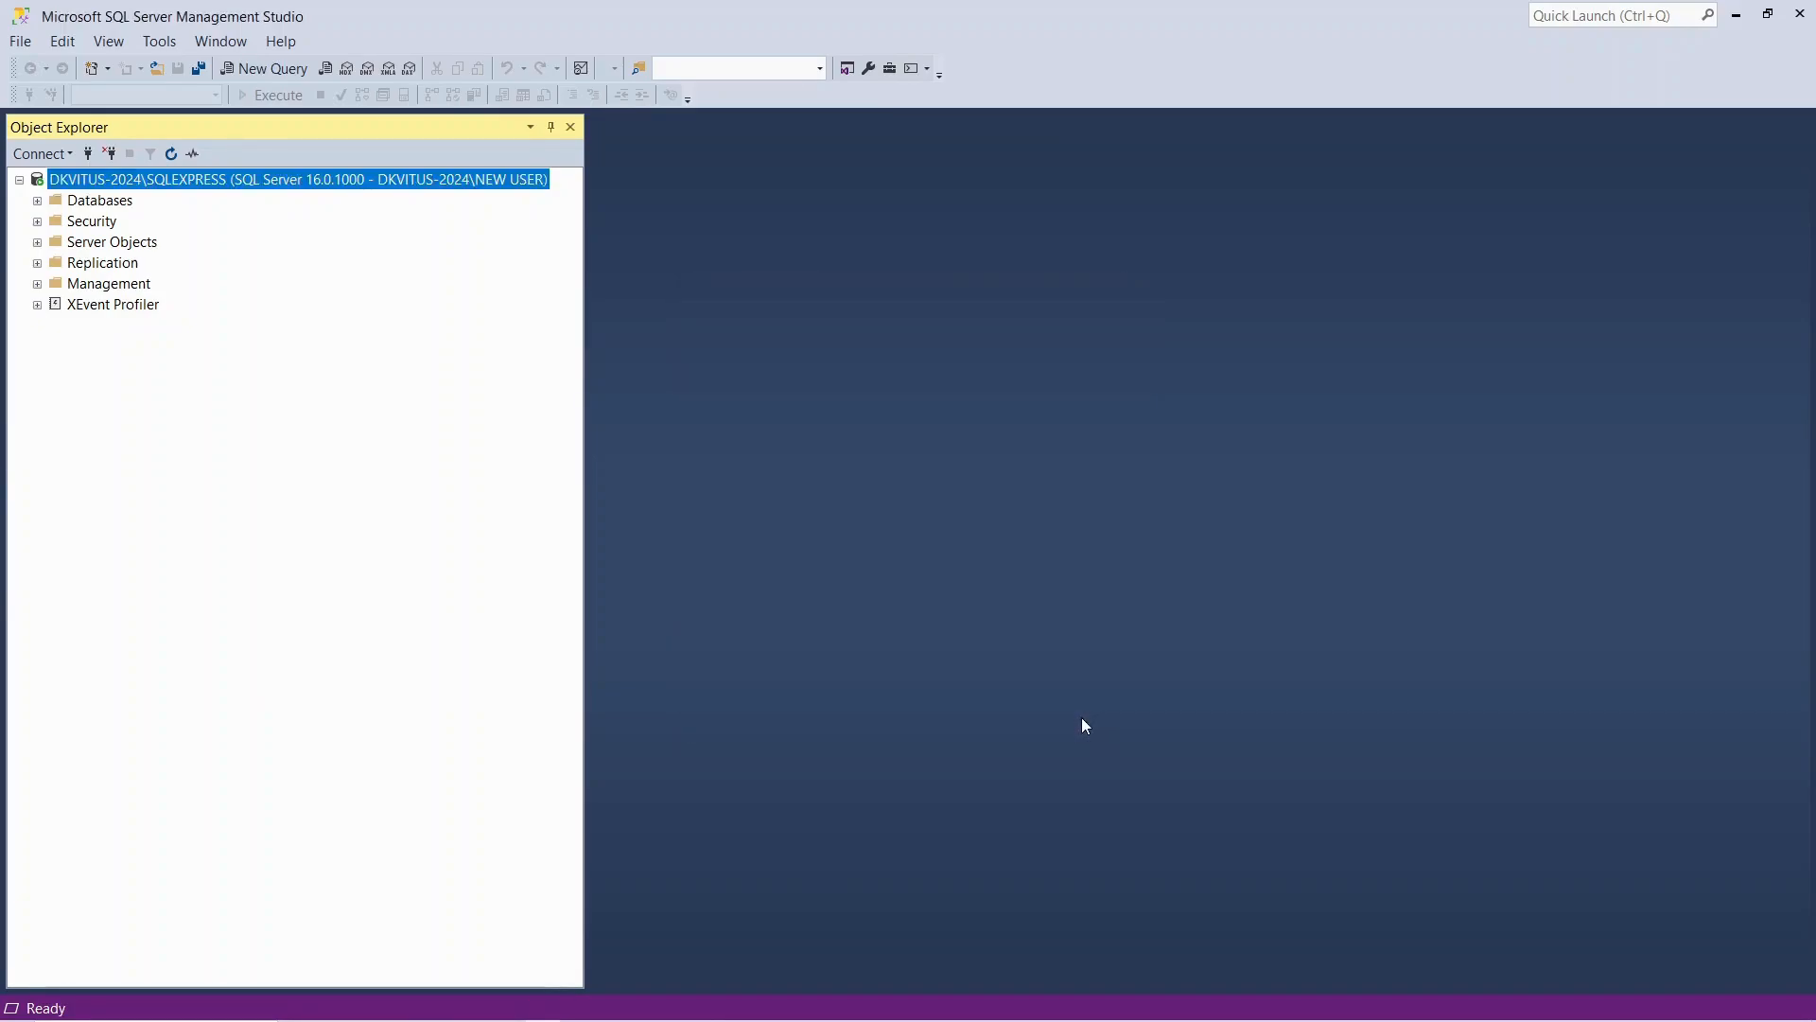
Expand the 100Days database and its Database Diagrams folder, declining to create the diagramming support objects
{"action": "left_click", "coordinate": [37, 201]}
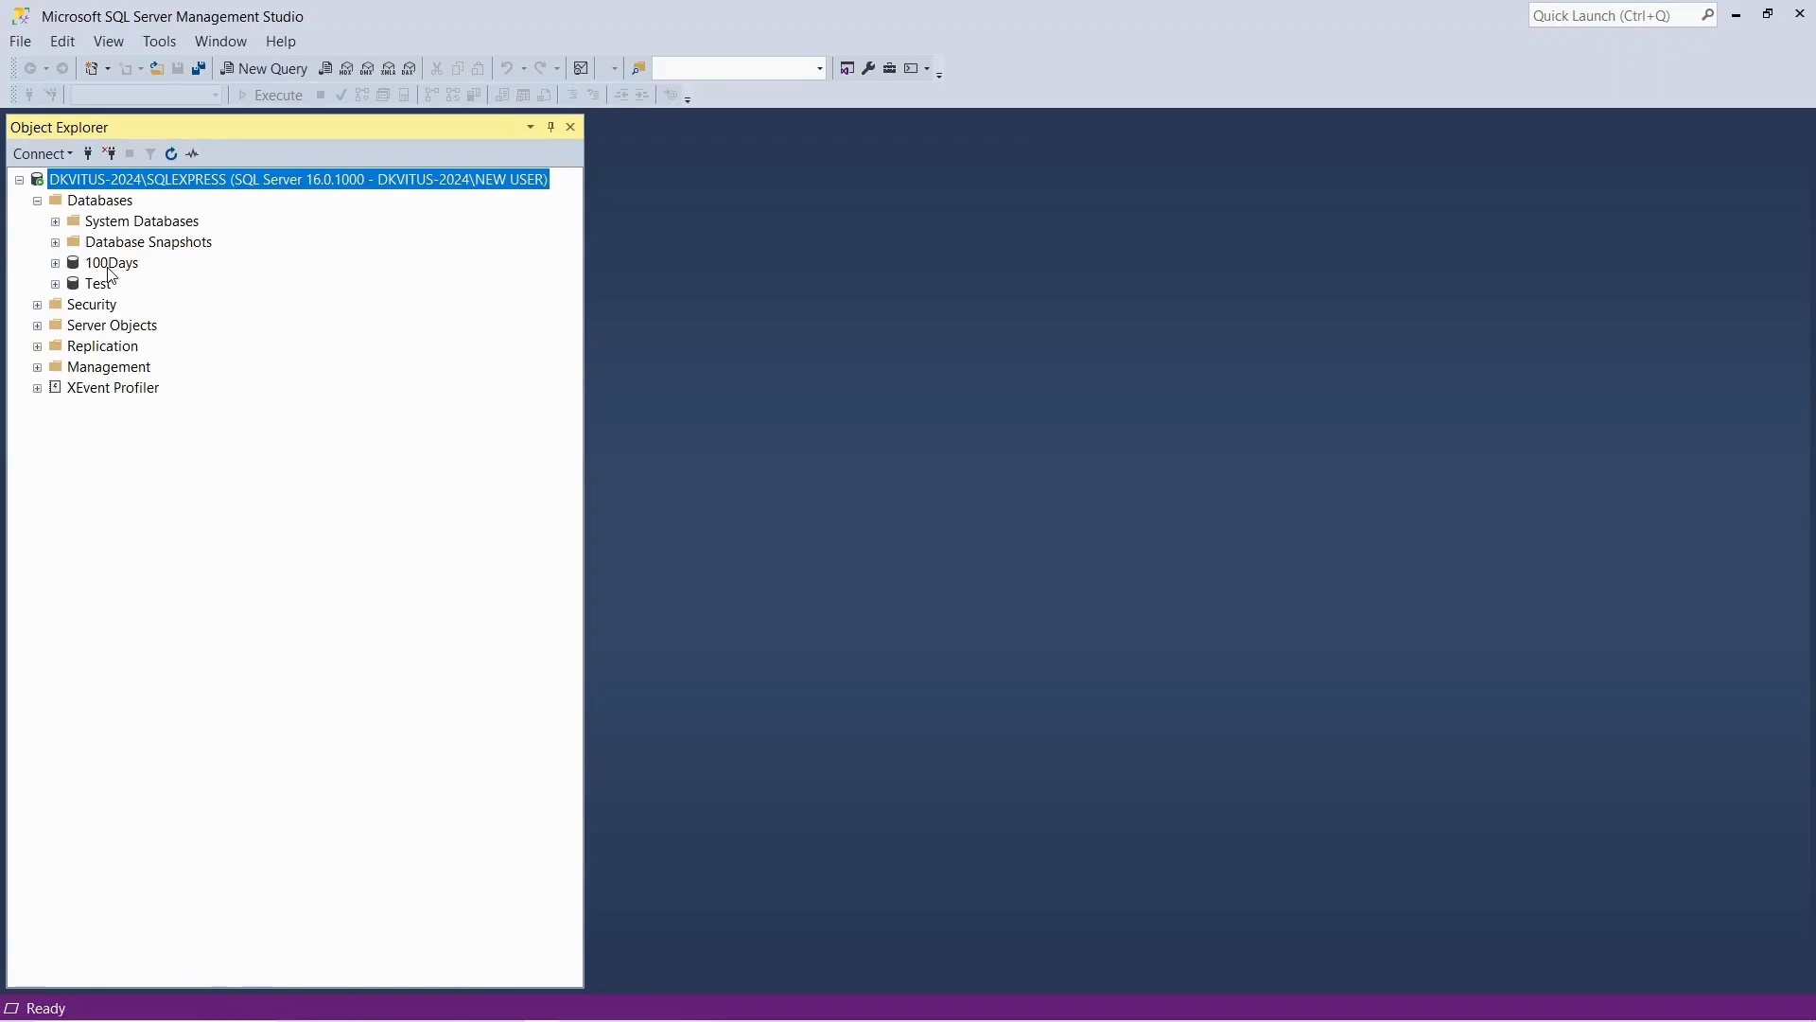
{"action": "left_click", "coordinate": [55, 263]}
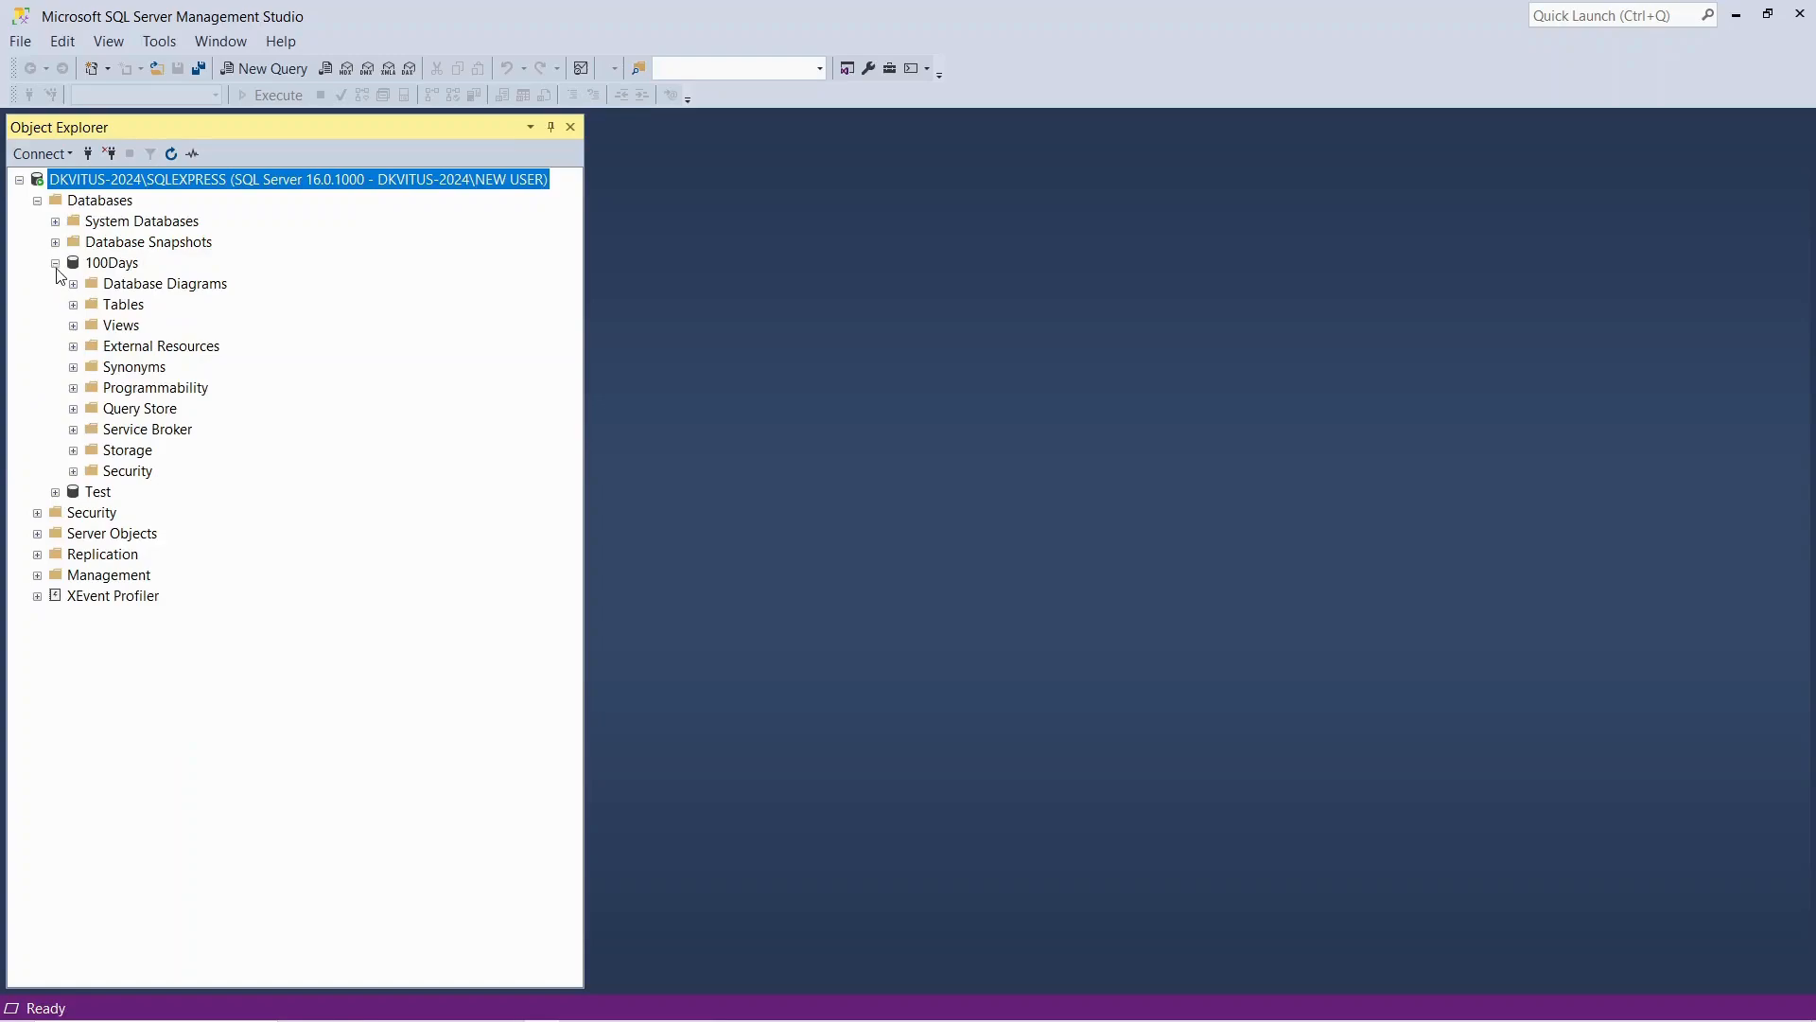
{"action": "left_click", "coordinate": [73, 285]}
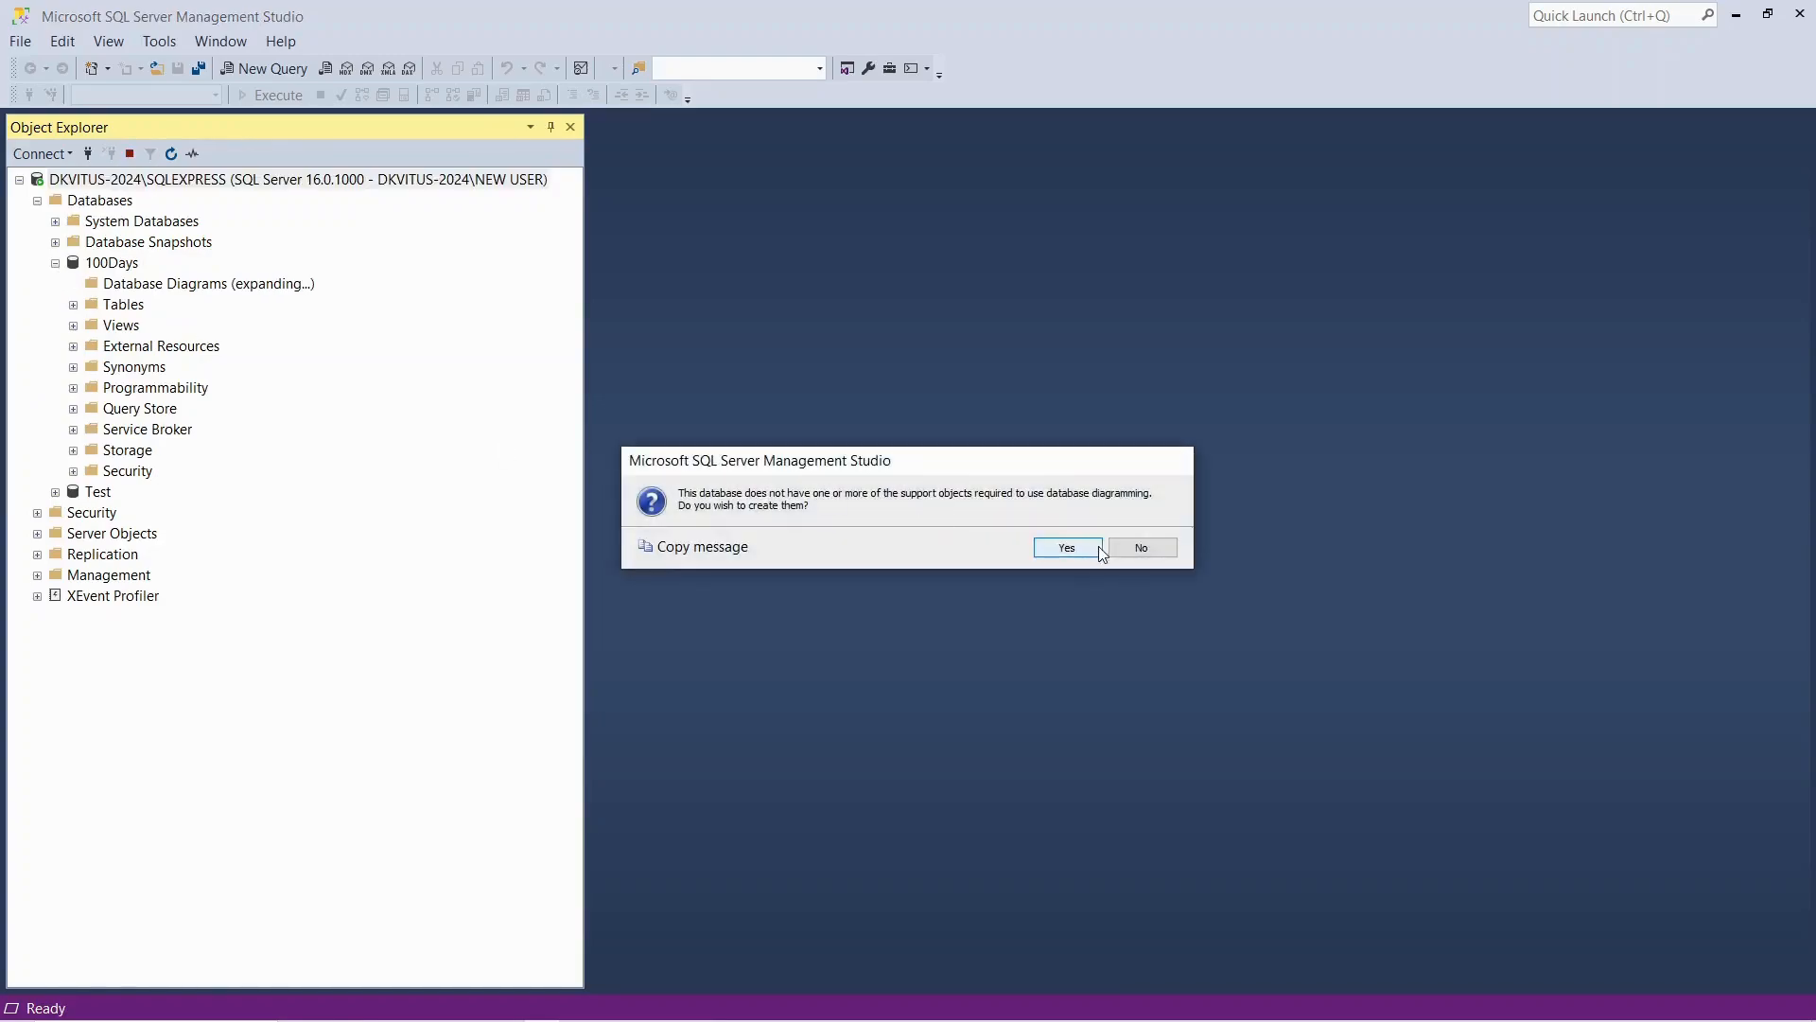
{"action": "left_click", "coordinate": [1131, 557]}
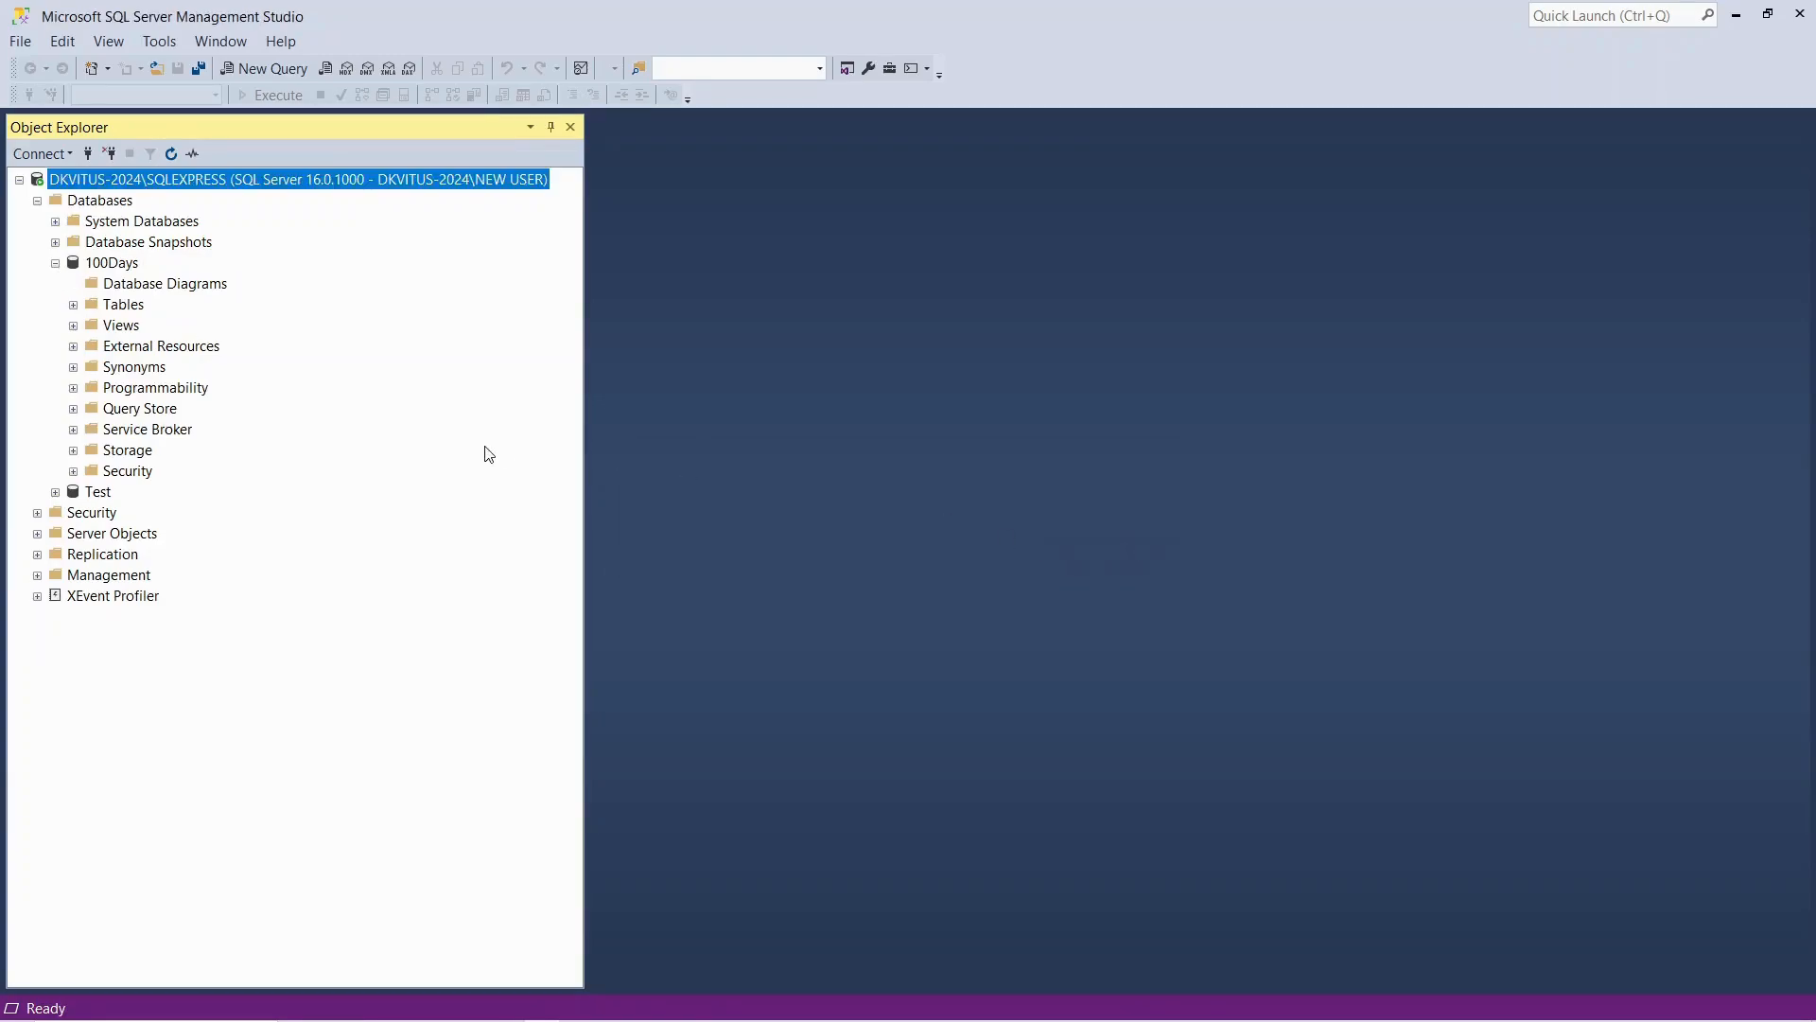
Examine the system, file, external and graph table folders of the 100Days database, then collapse the database
{"action": "left_click", "coordinate": [73, 306]}
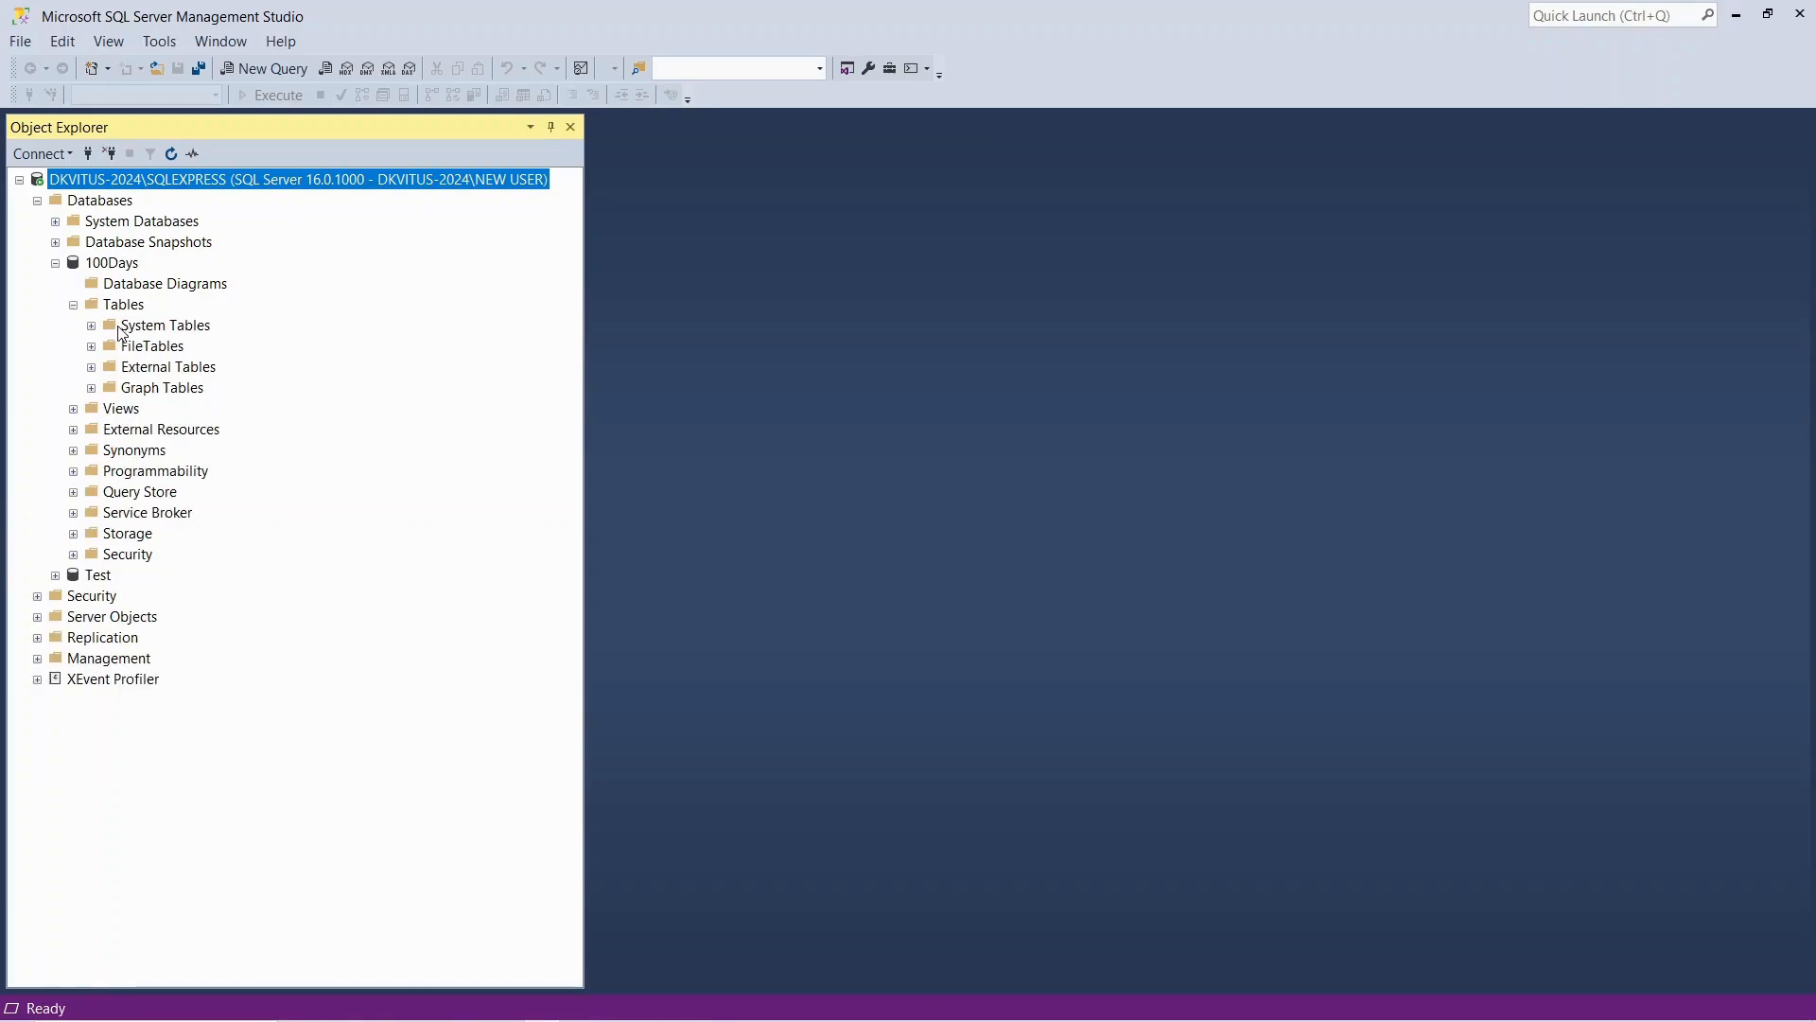
{"action": "left_click", "coordinate": [92, 326]}
{"action": "left_click", "coordinate": [91, 346]}
{"action": "left_click", "coordinate": [92, 367]}
{"action": "left_click", "coordinate": [92, 388]}
{"action": "left_click", "coordinate": [74, 305]}
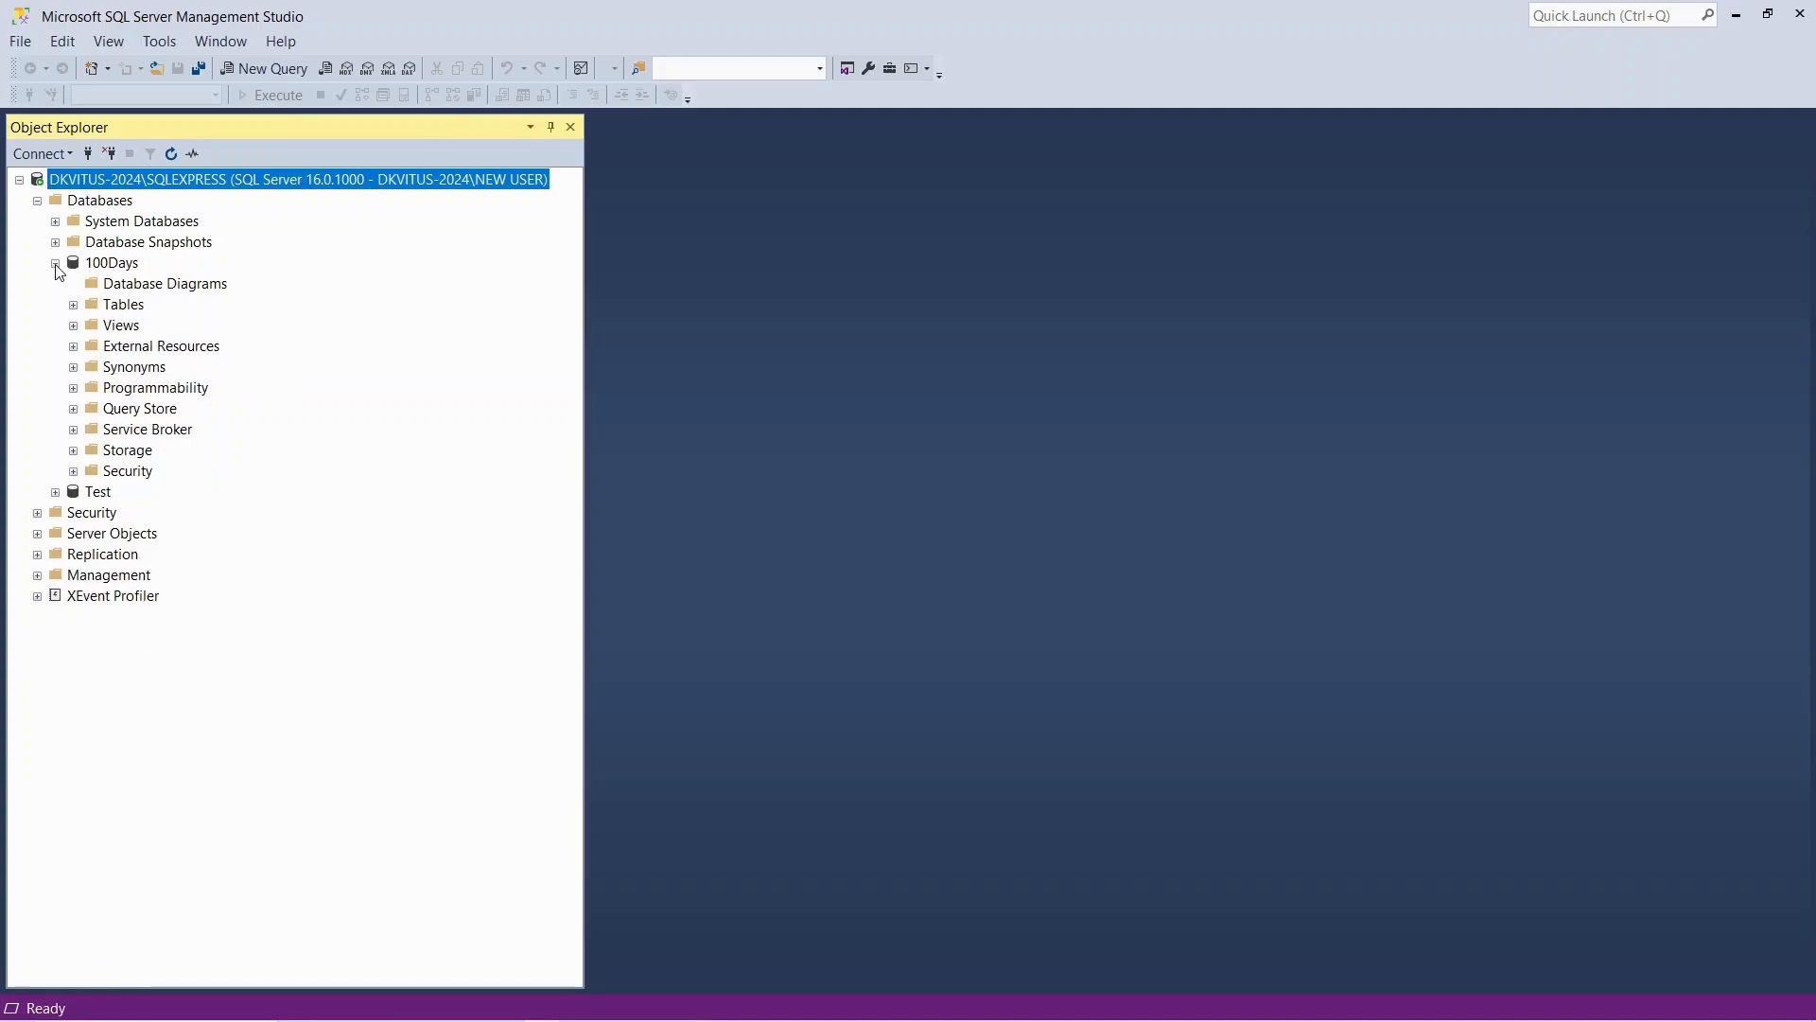
{"action": "left_click", "coordinate": [56, 264]}
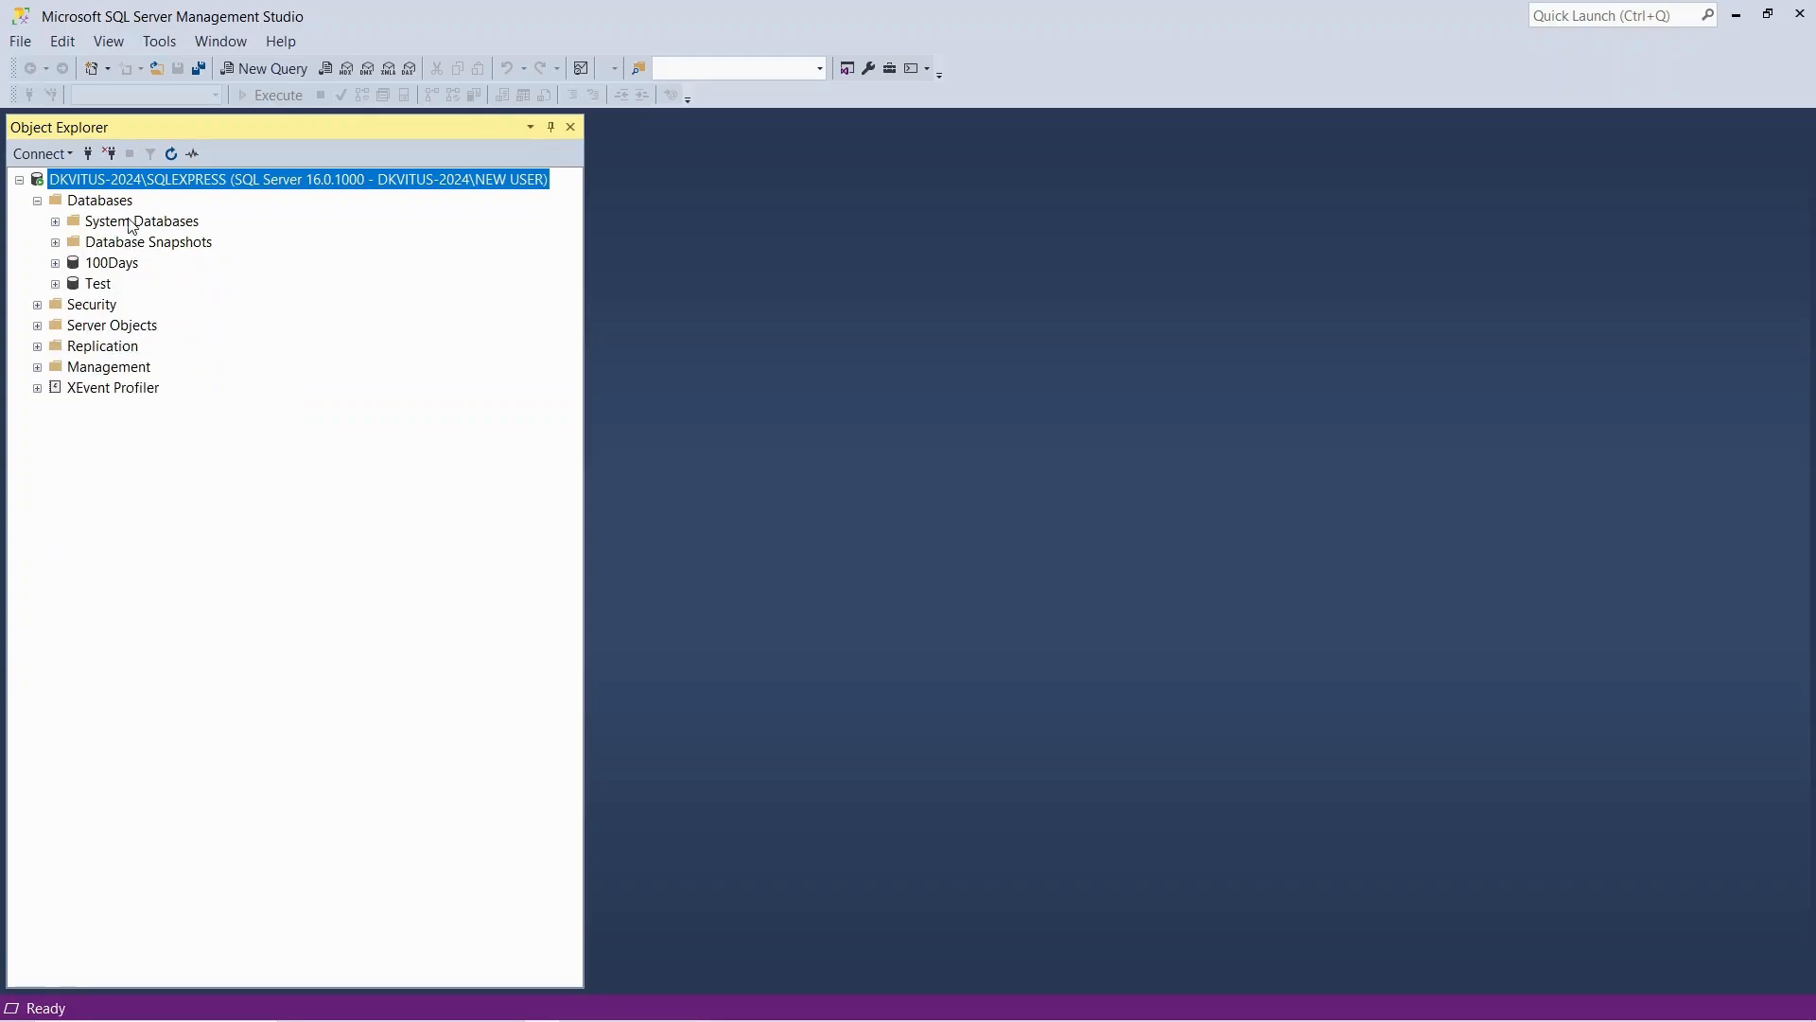
Expand the system databases and open a new query on the master database
{"action": "left_click", "coordinate": [132, 223]}
{"action": "left_click", "coordinate": [55, 221]}
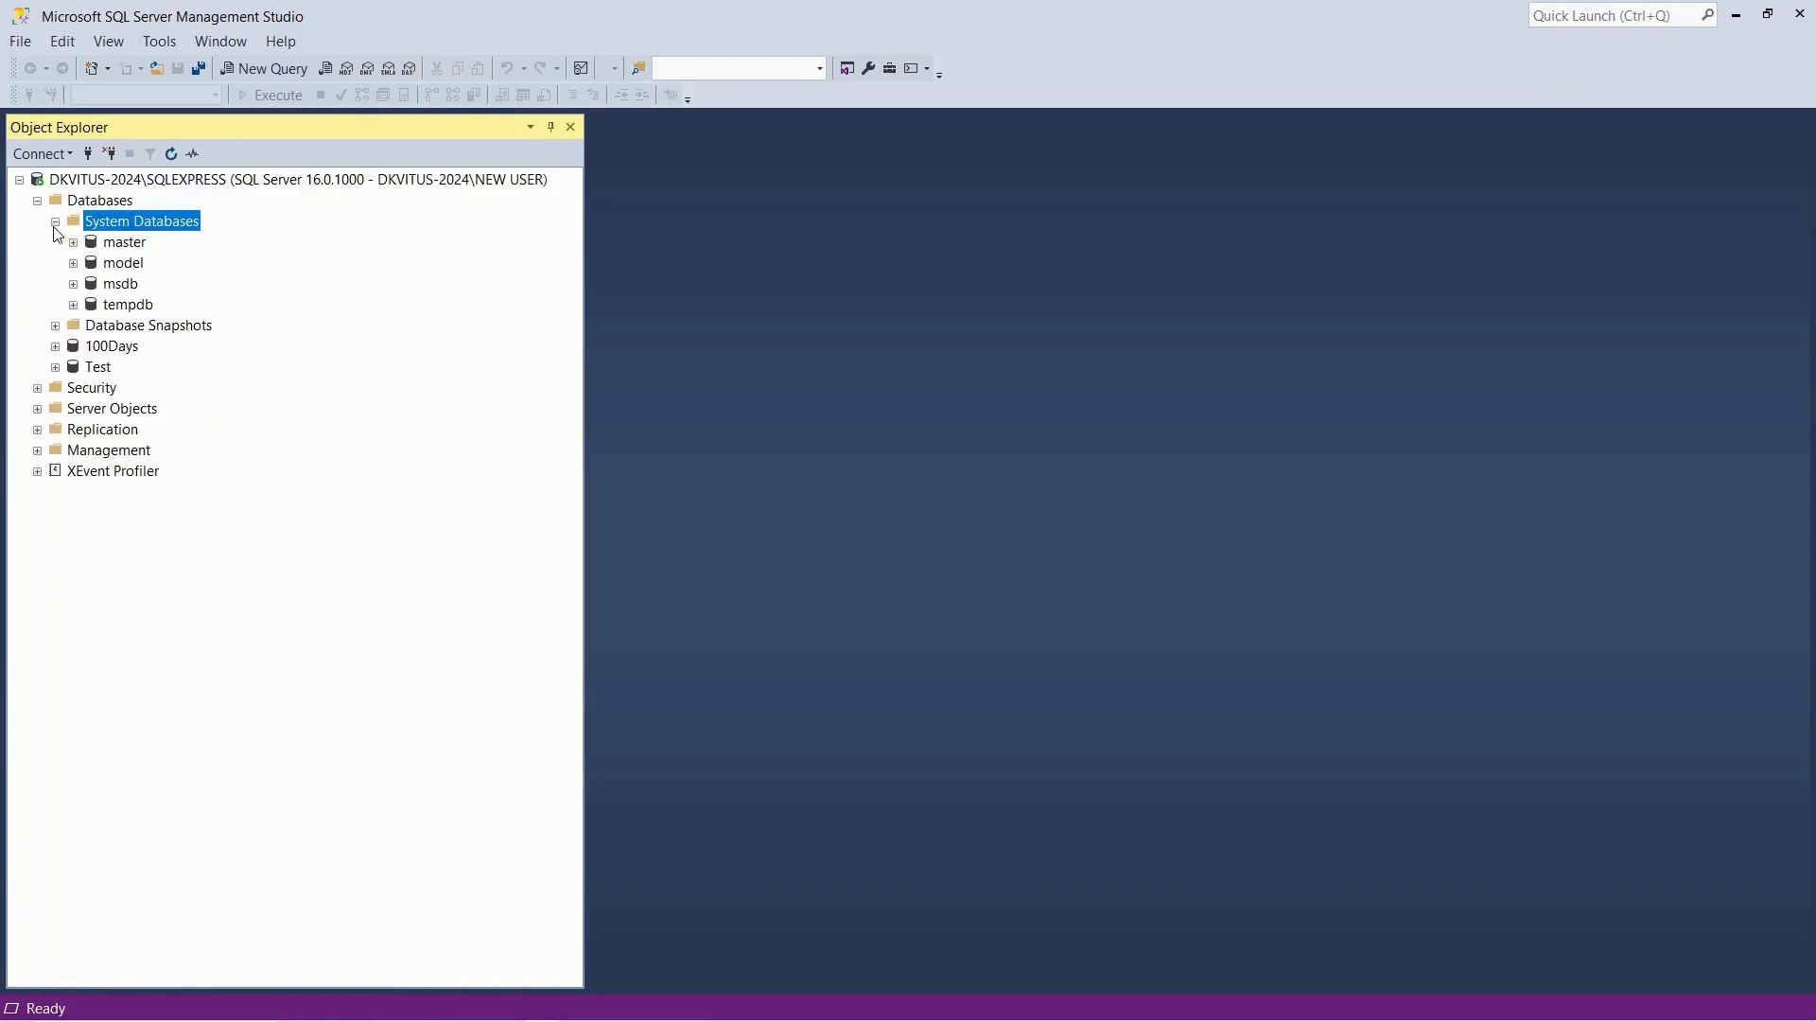
{"action": "left_click", "coordinate": [112, 244]}
{"action": "right_click", "coordinate": [108, 246]}
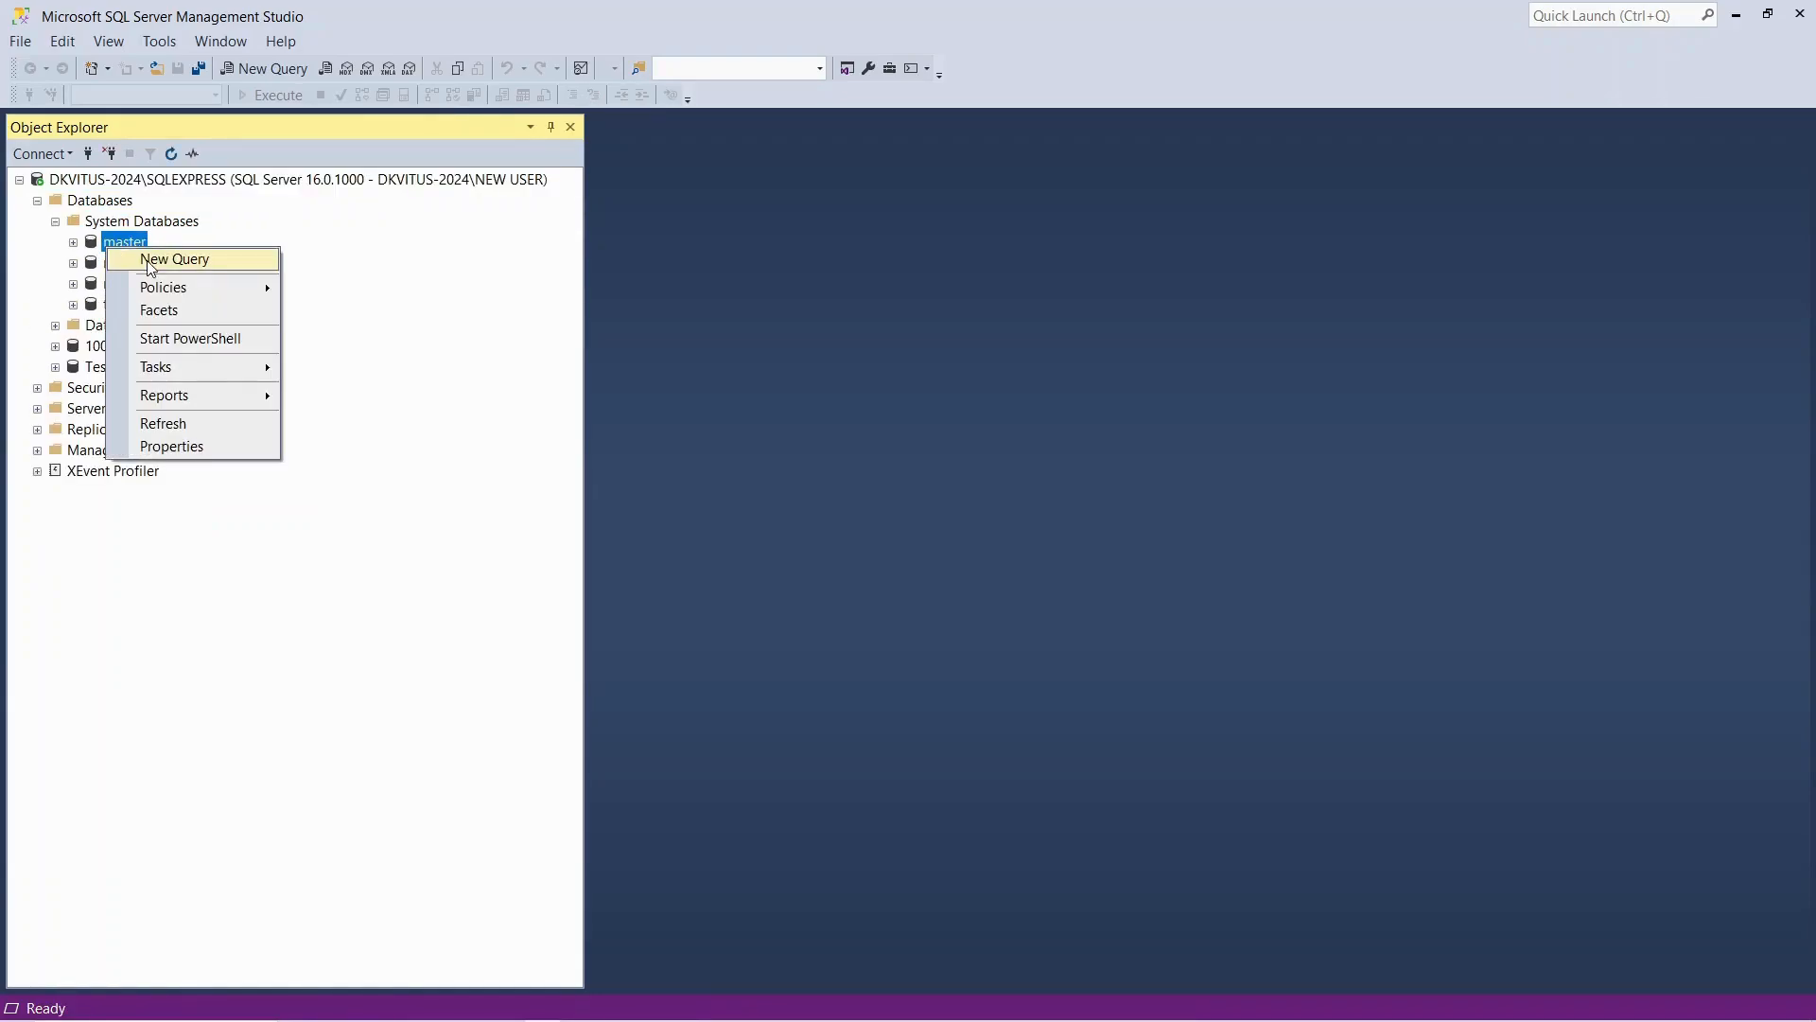
{"action": "left_click", "coordinate": [150, 261]}
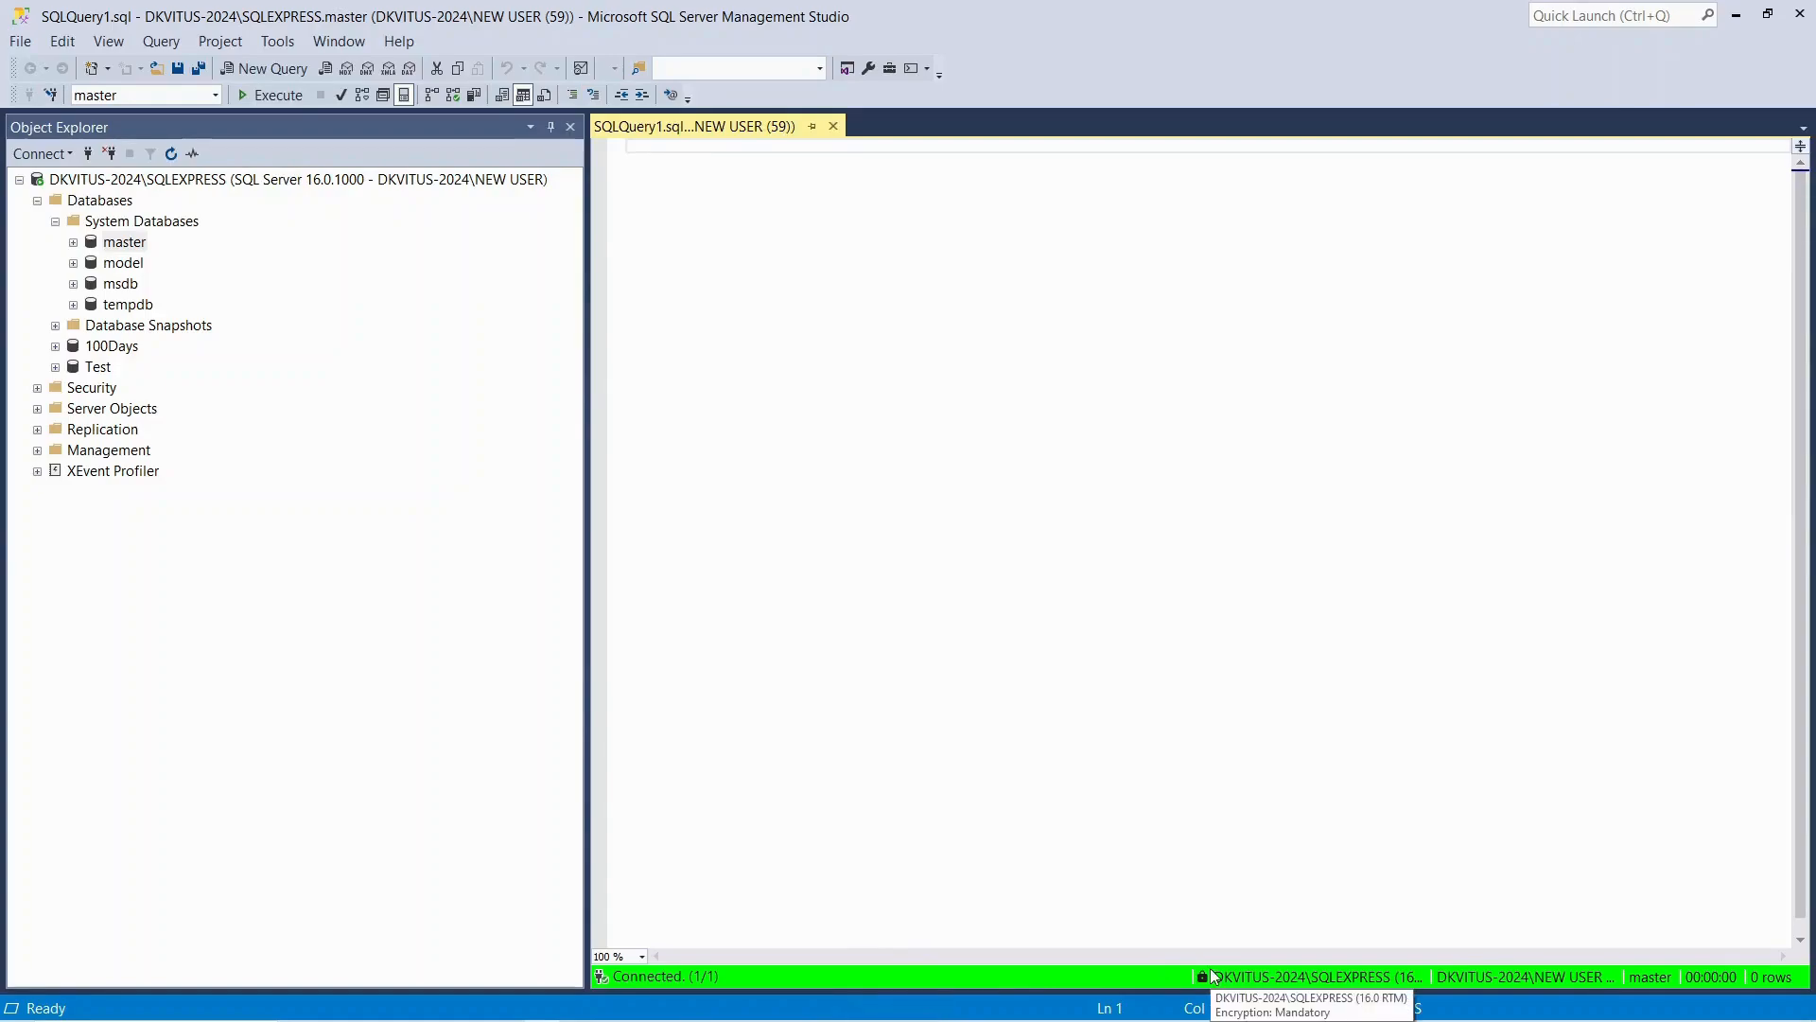
Collapse the SQLEXPRESS server tree and review the service types that Object Explorer can connect to
{"action": "left_click", "coordinate": [19, 180]}
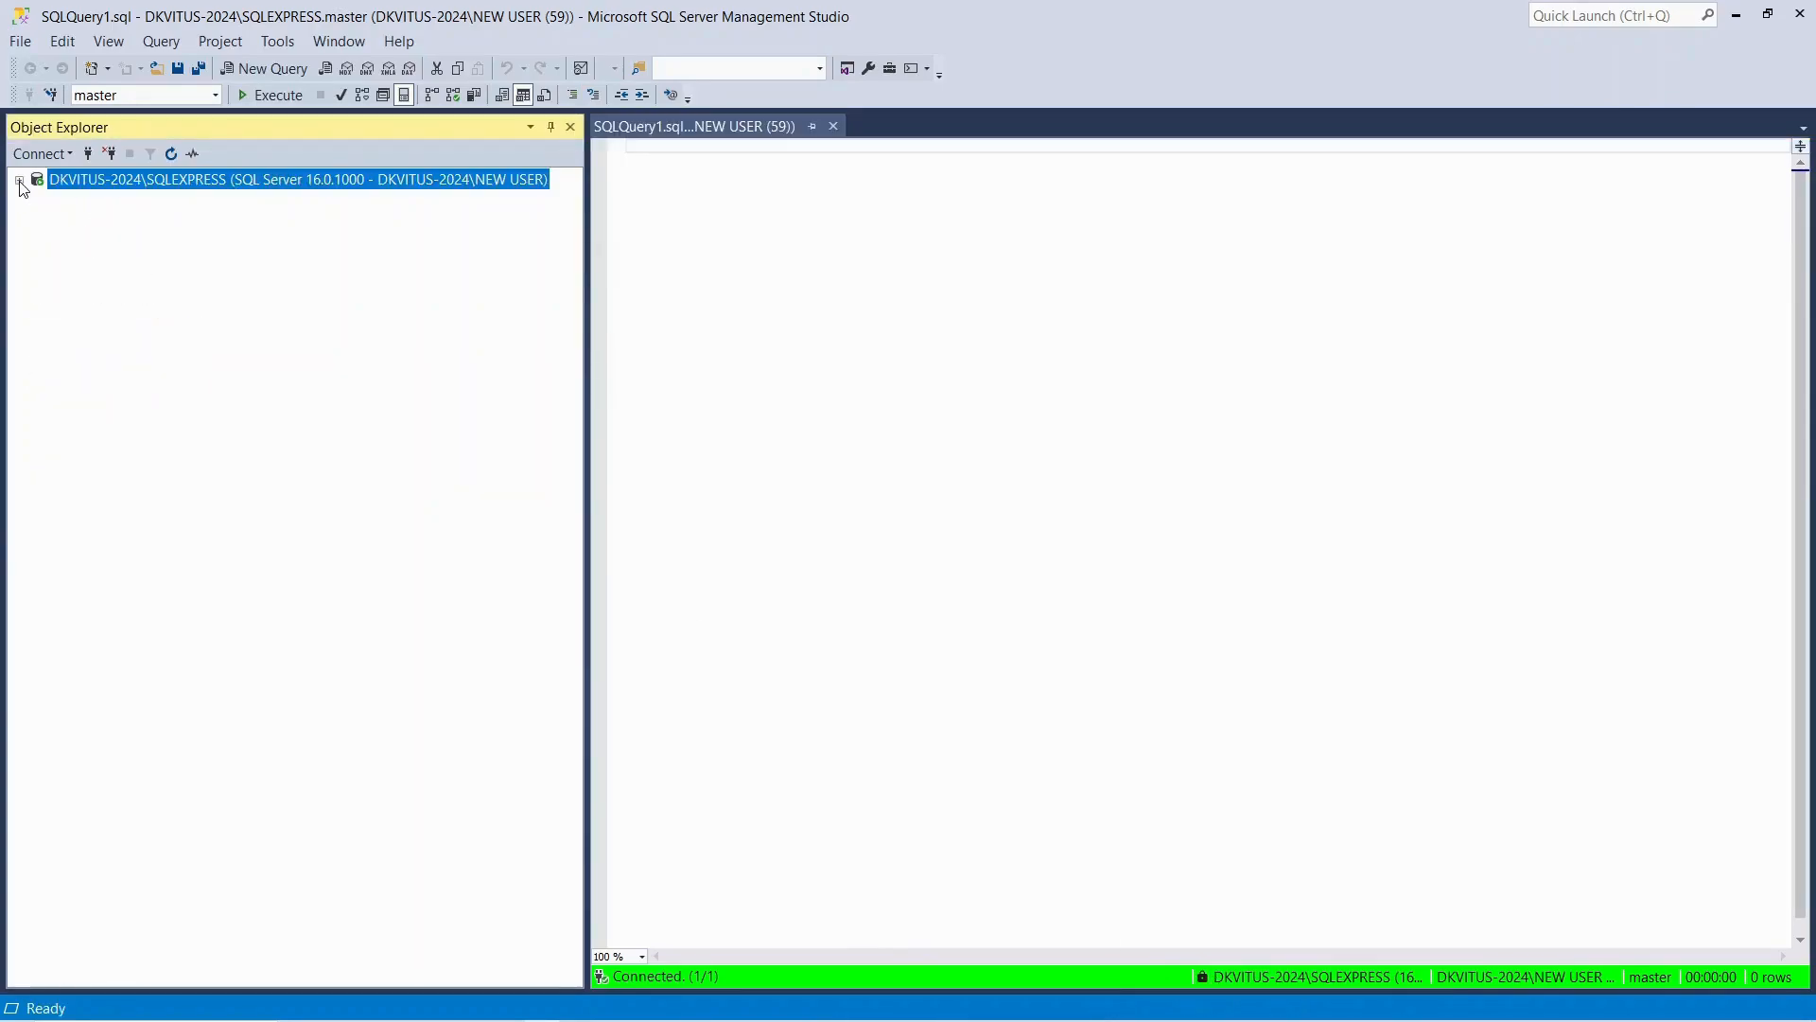
{"action": "left_click", "coordinate": [59, 154]}
{"action": "left_click", "coordinate": [123, 390]}
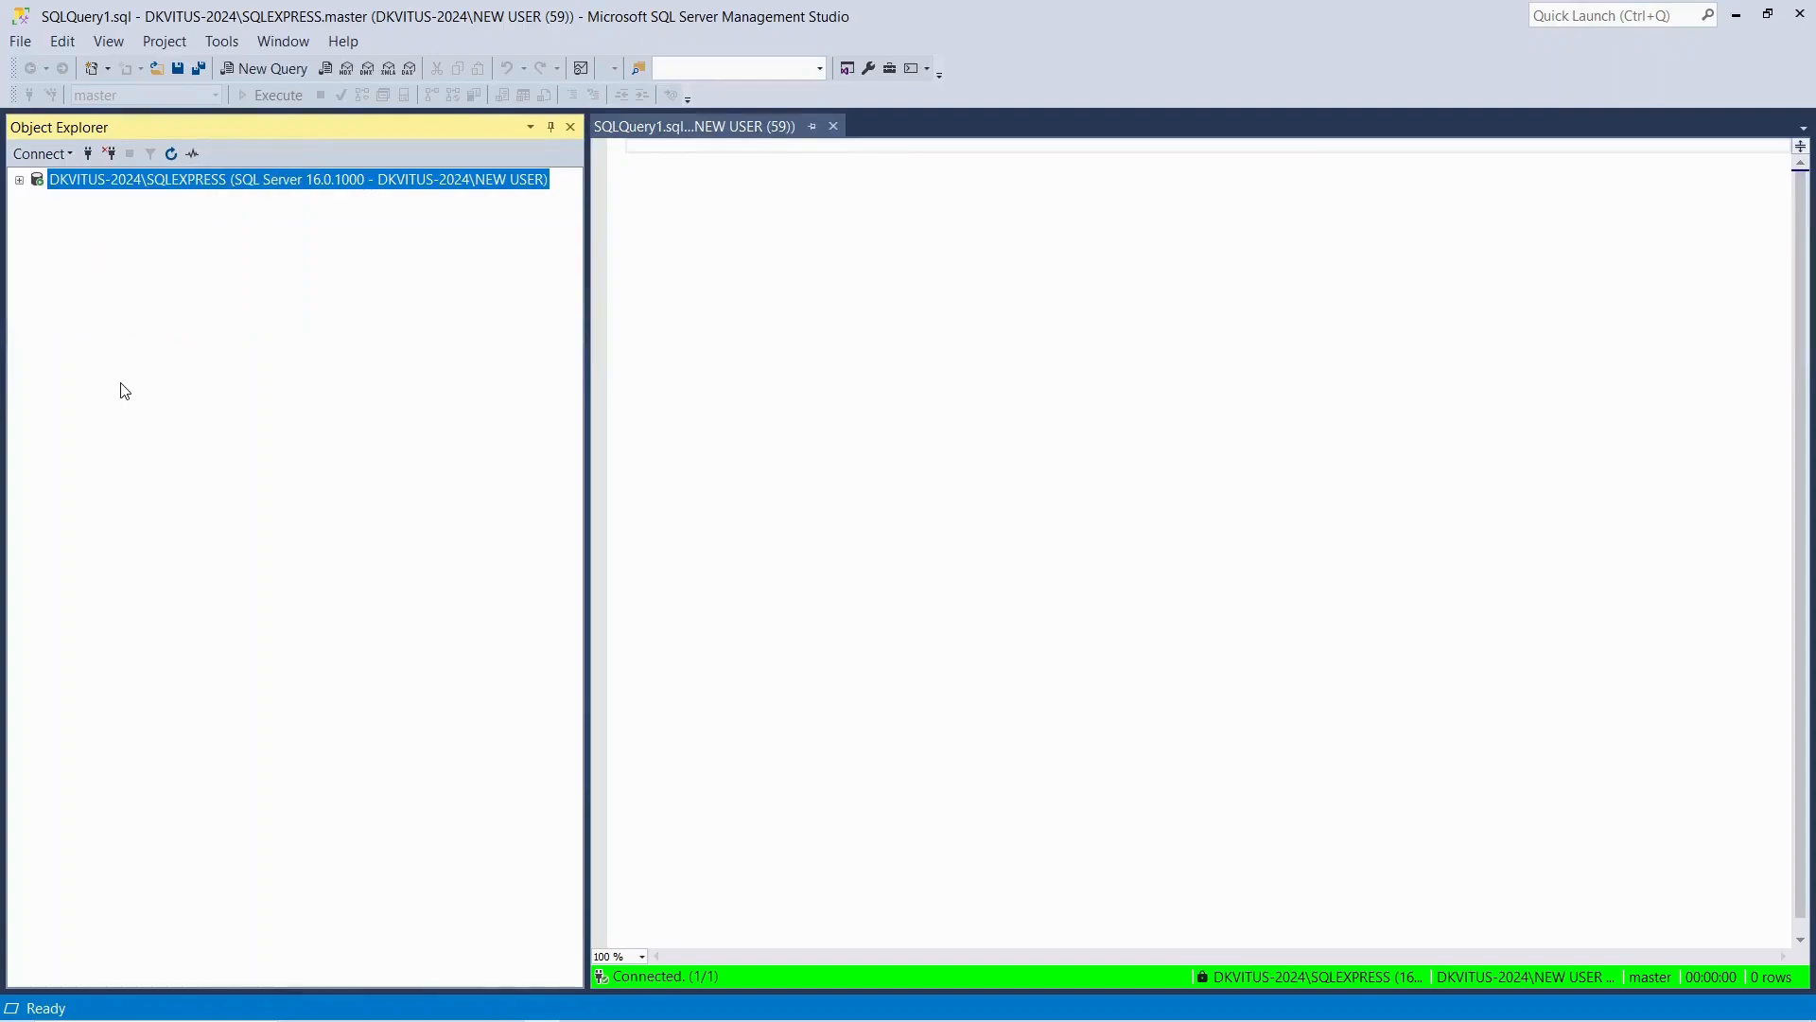
{"action": "left_click", "coordinate": [54, 157]}
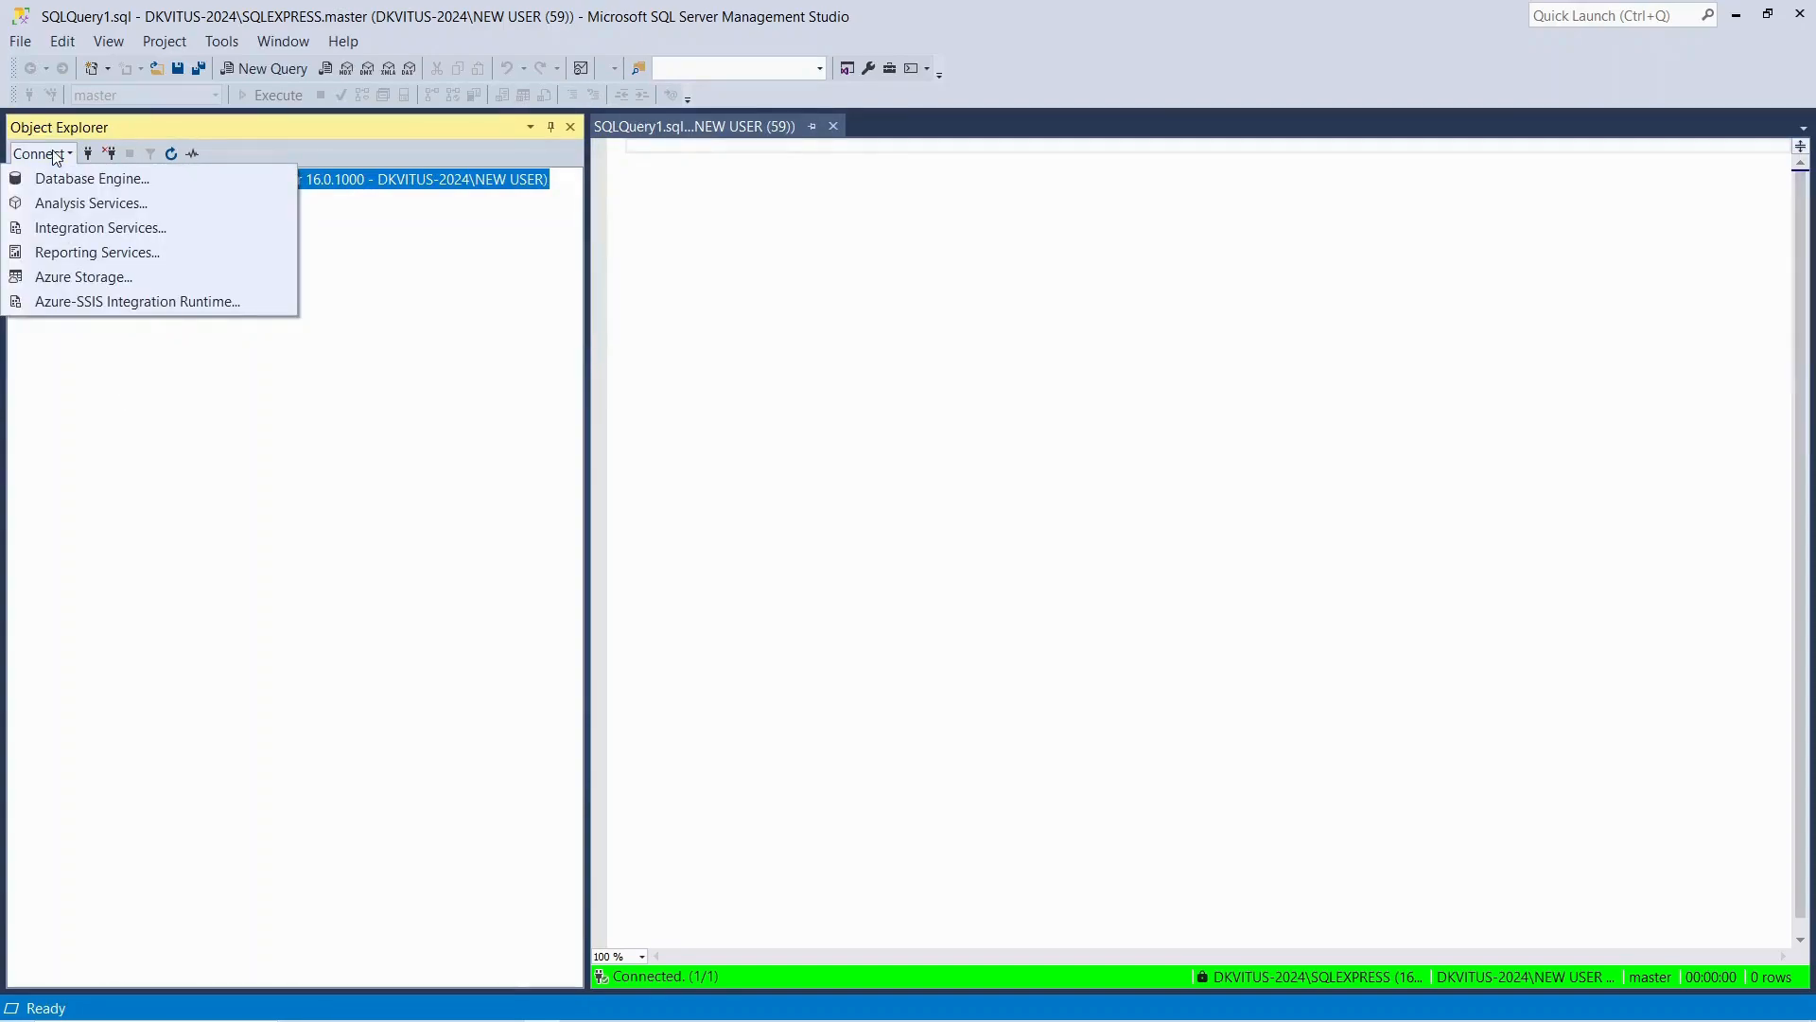
{"action": "left_click", "coordinate": [162, 475]}
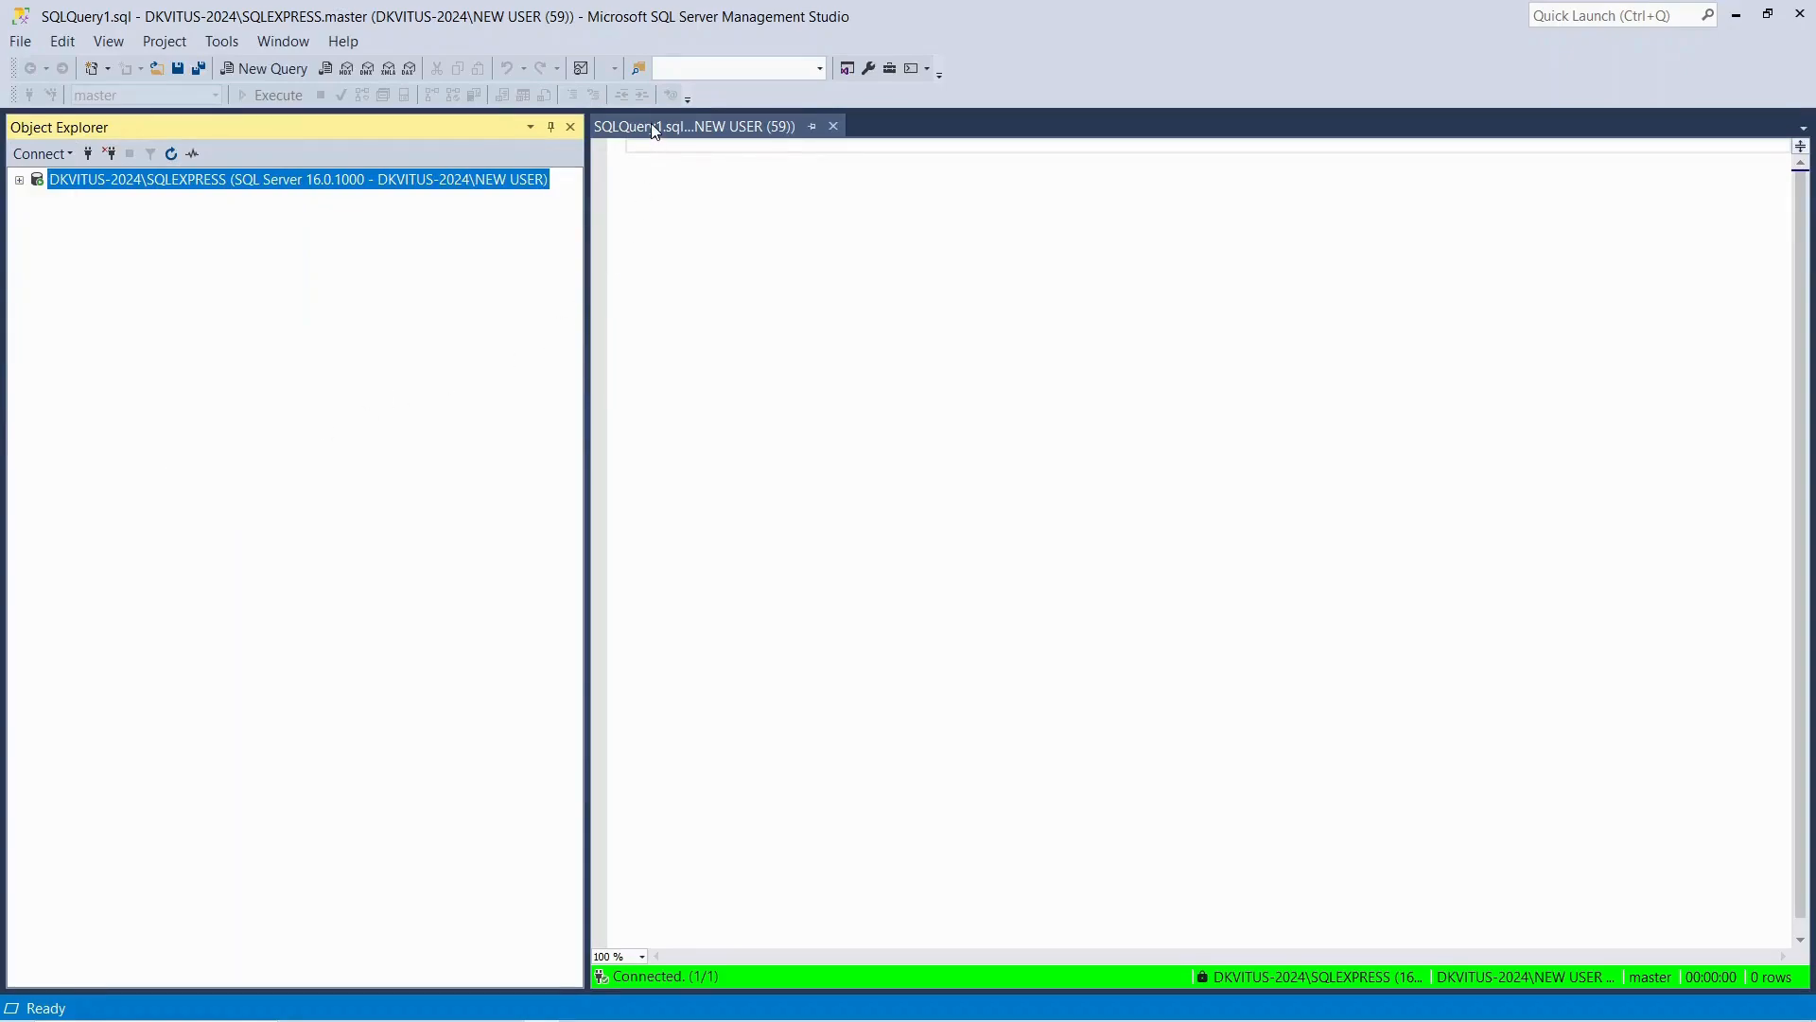
Expand the SQLEXPRESS server tree again and show the system tables of the master database
{"action": "left_click", "coordinate": [19, 180]}
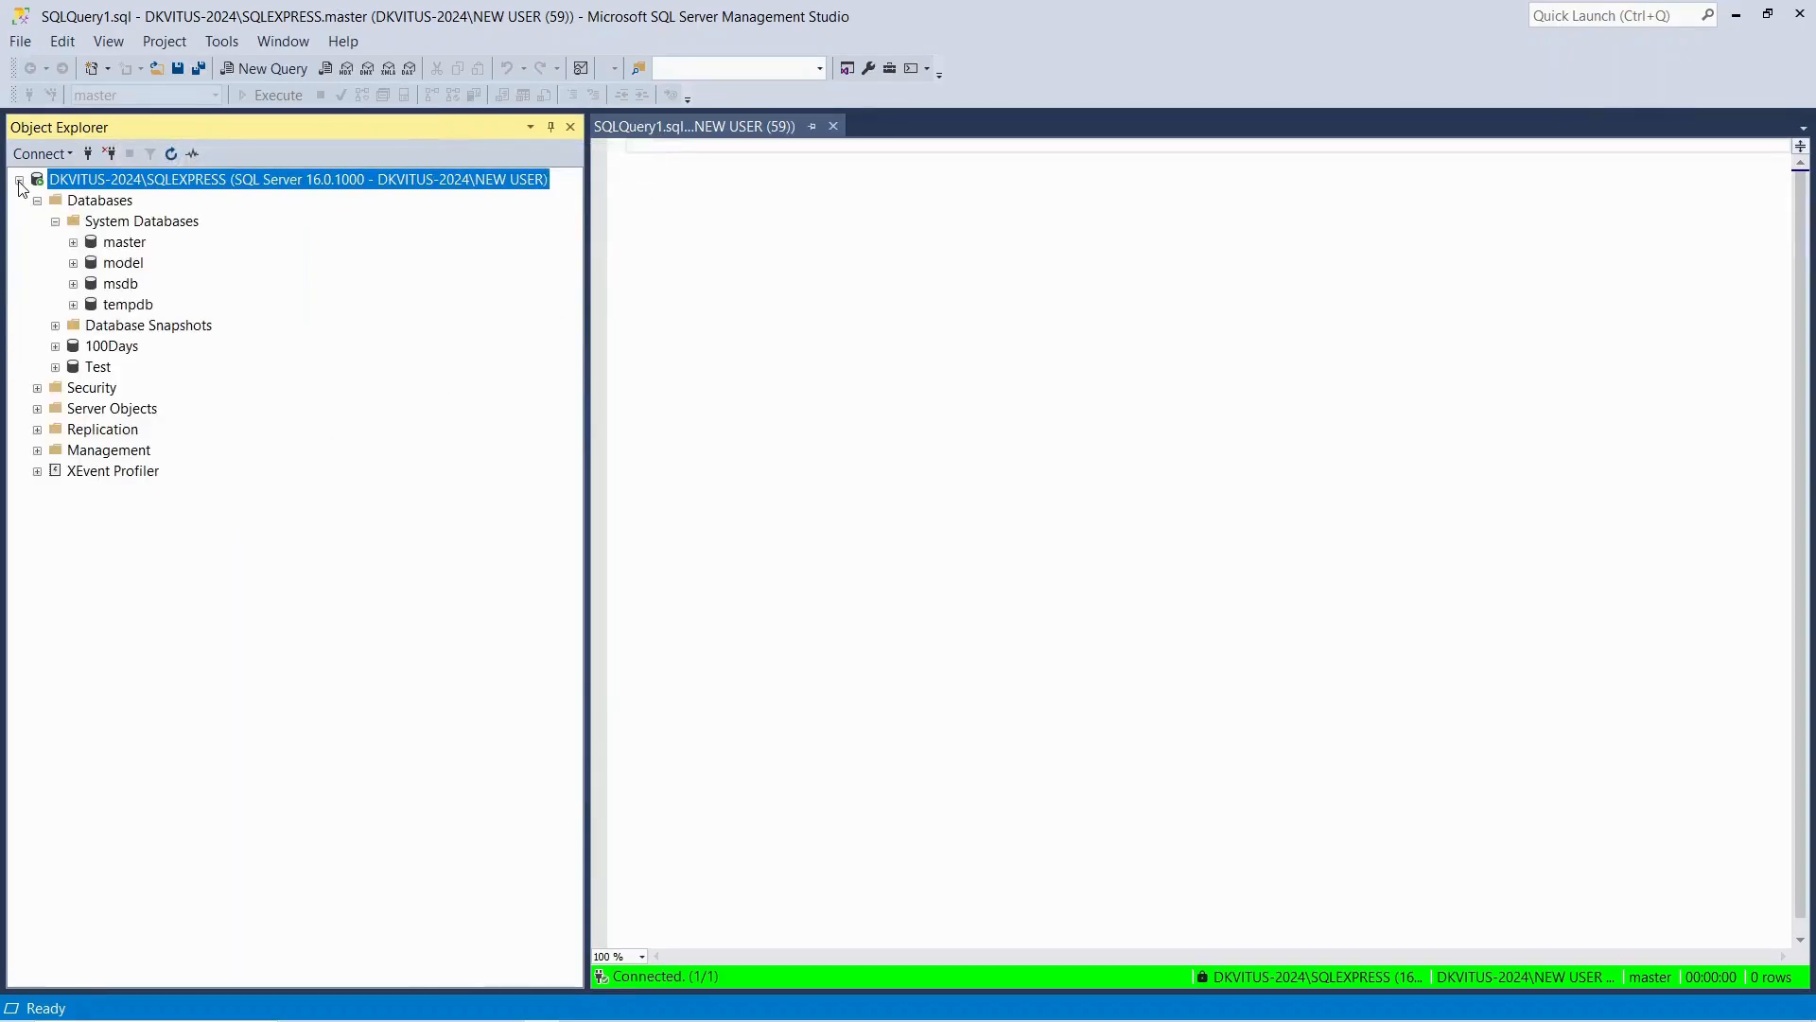
{"action": "left_click", "coordinate": [116, 246]}
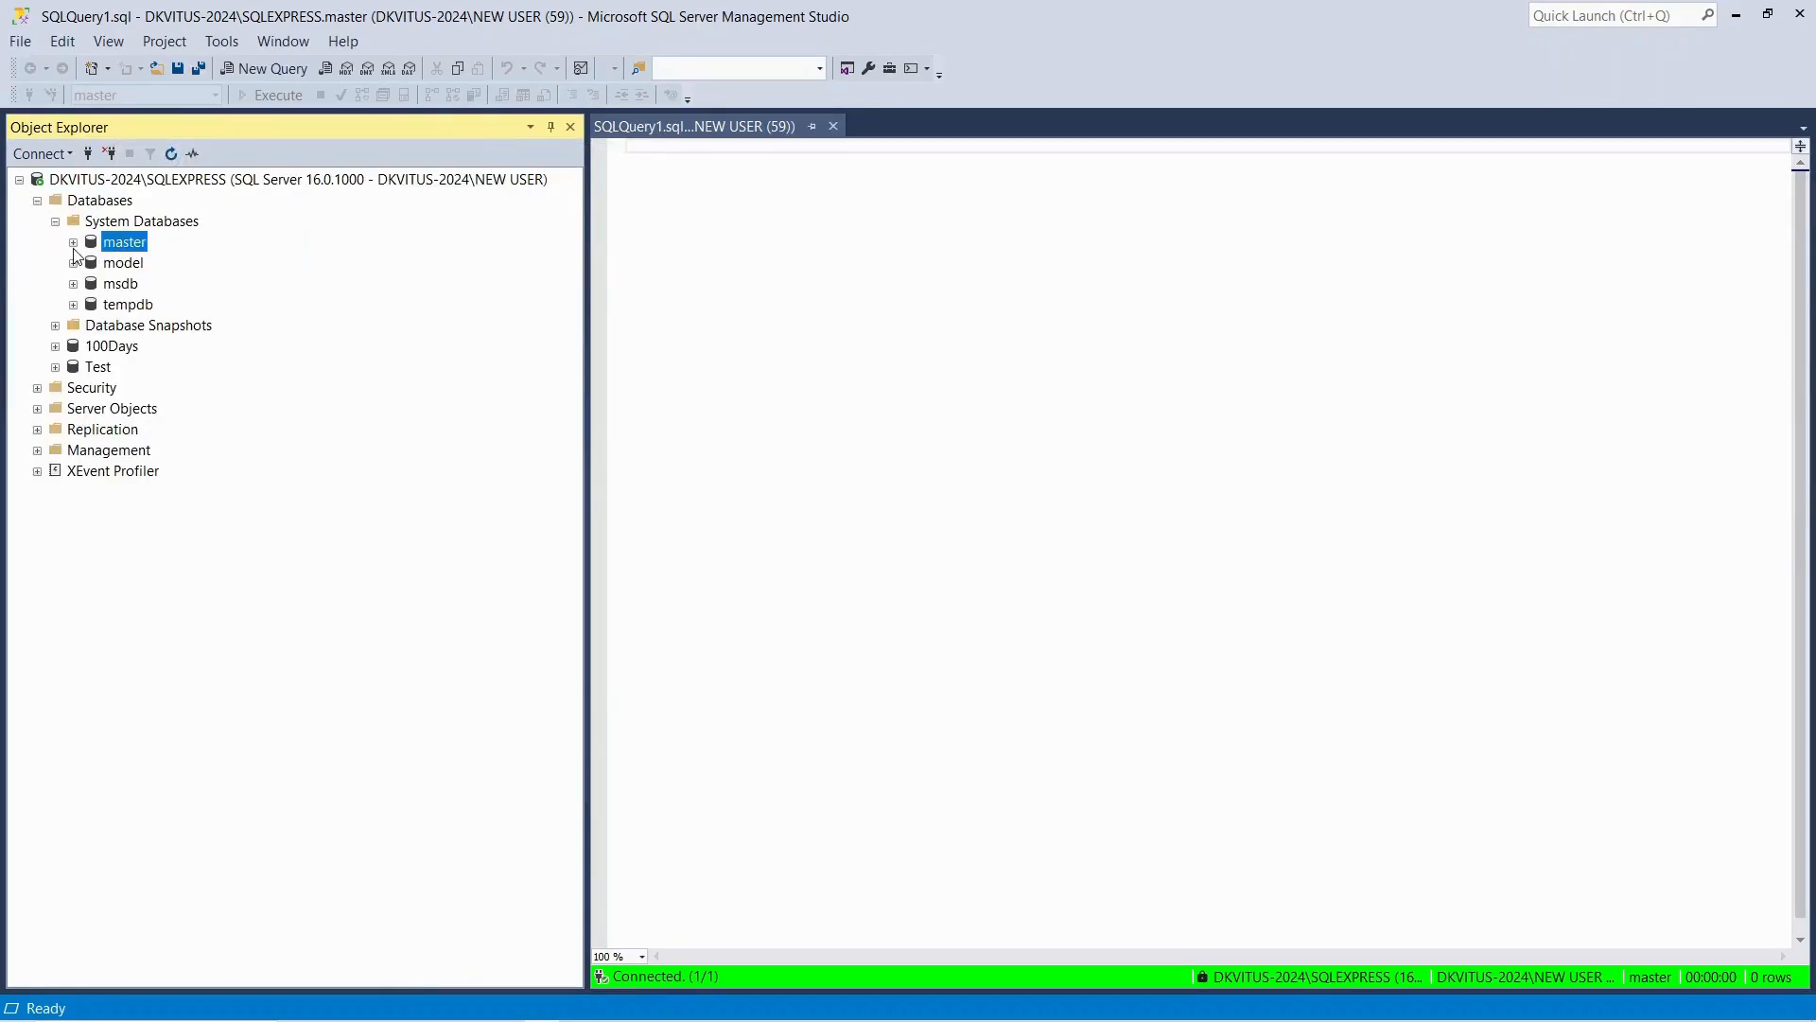
{"action": "left_click", "coordinate": [74, 243]}
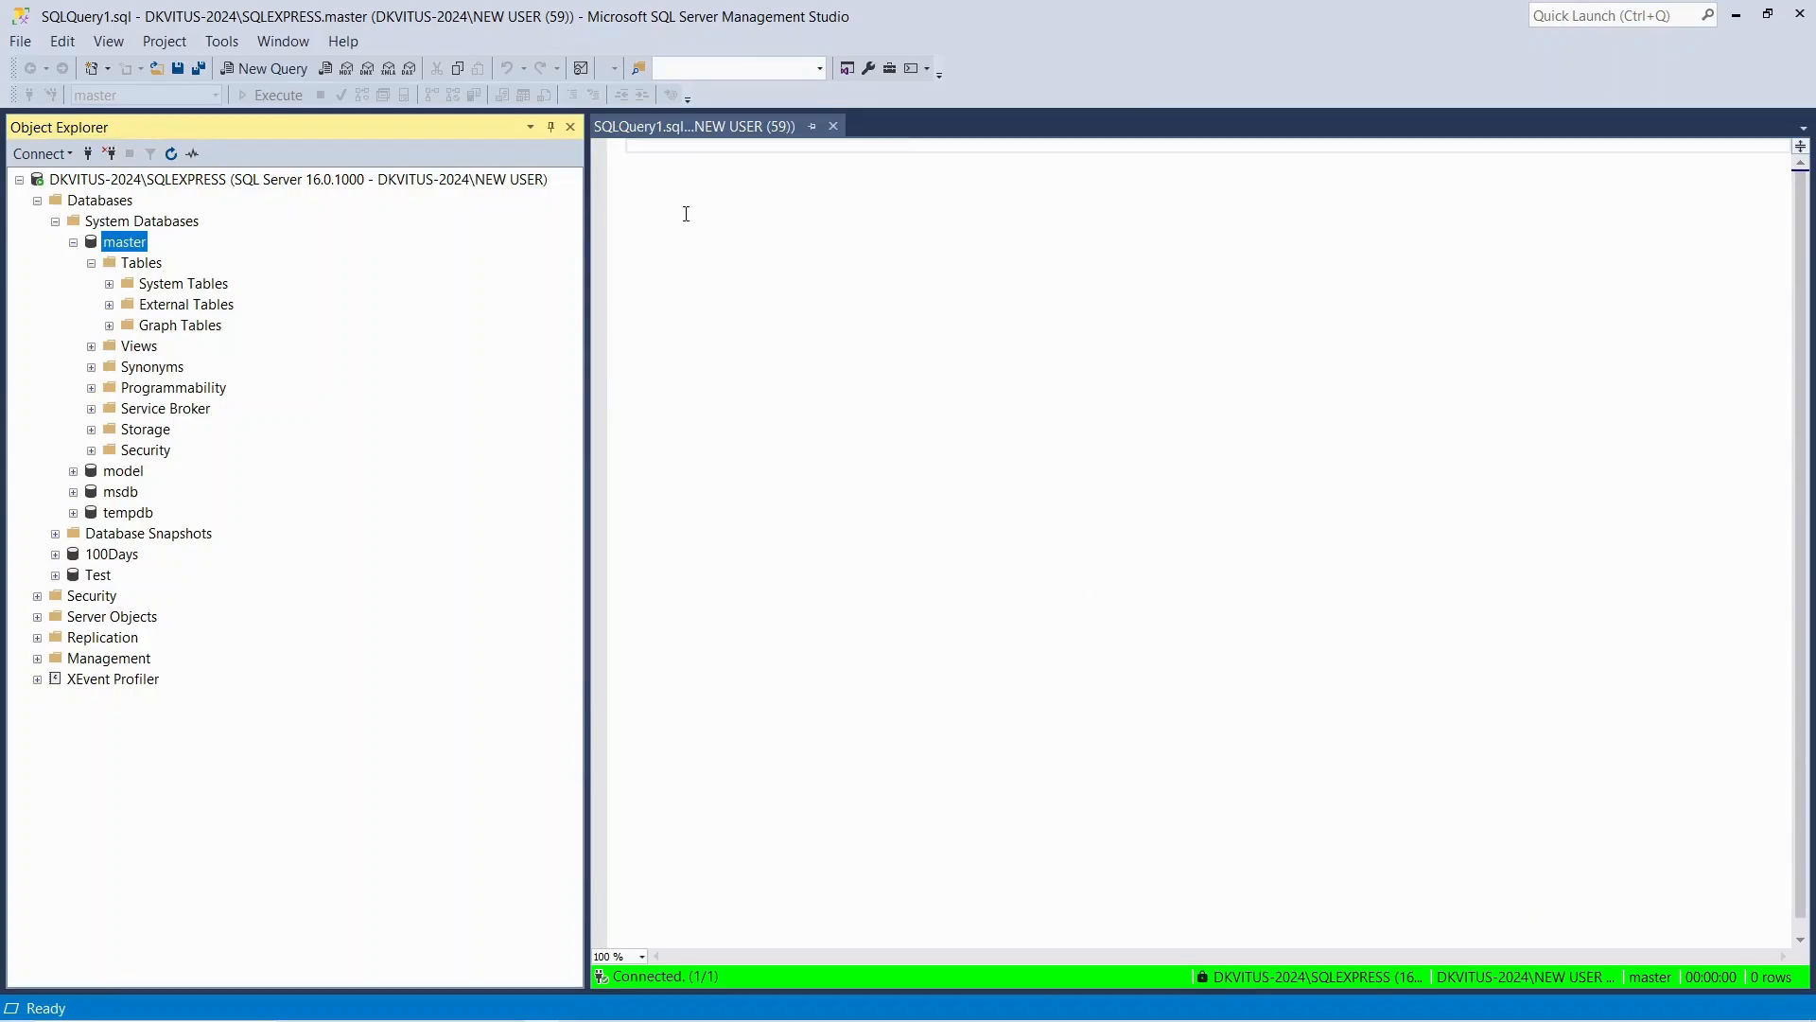
{"action": "left_click", "coordinate": [108, 285]}
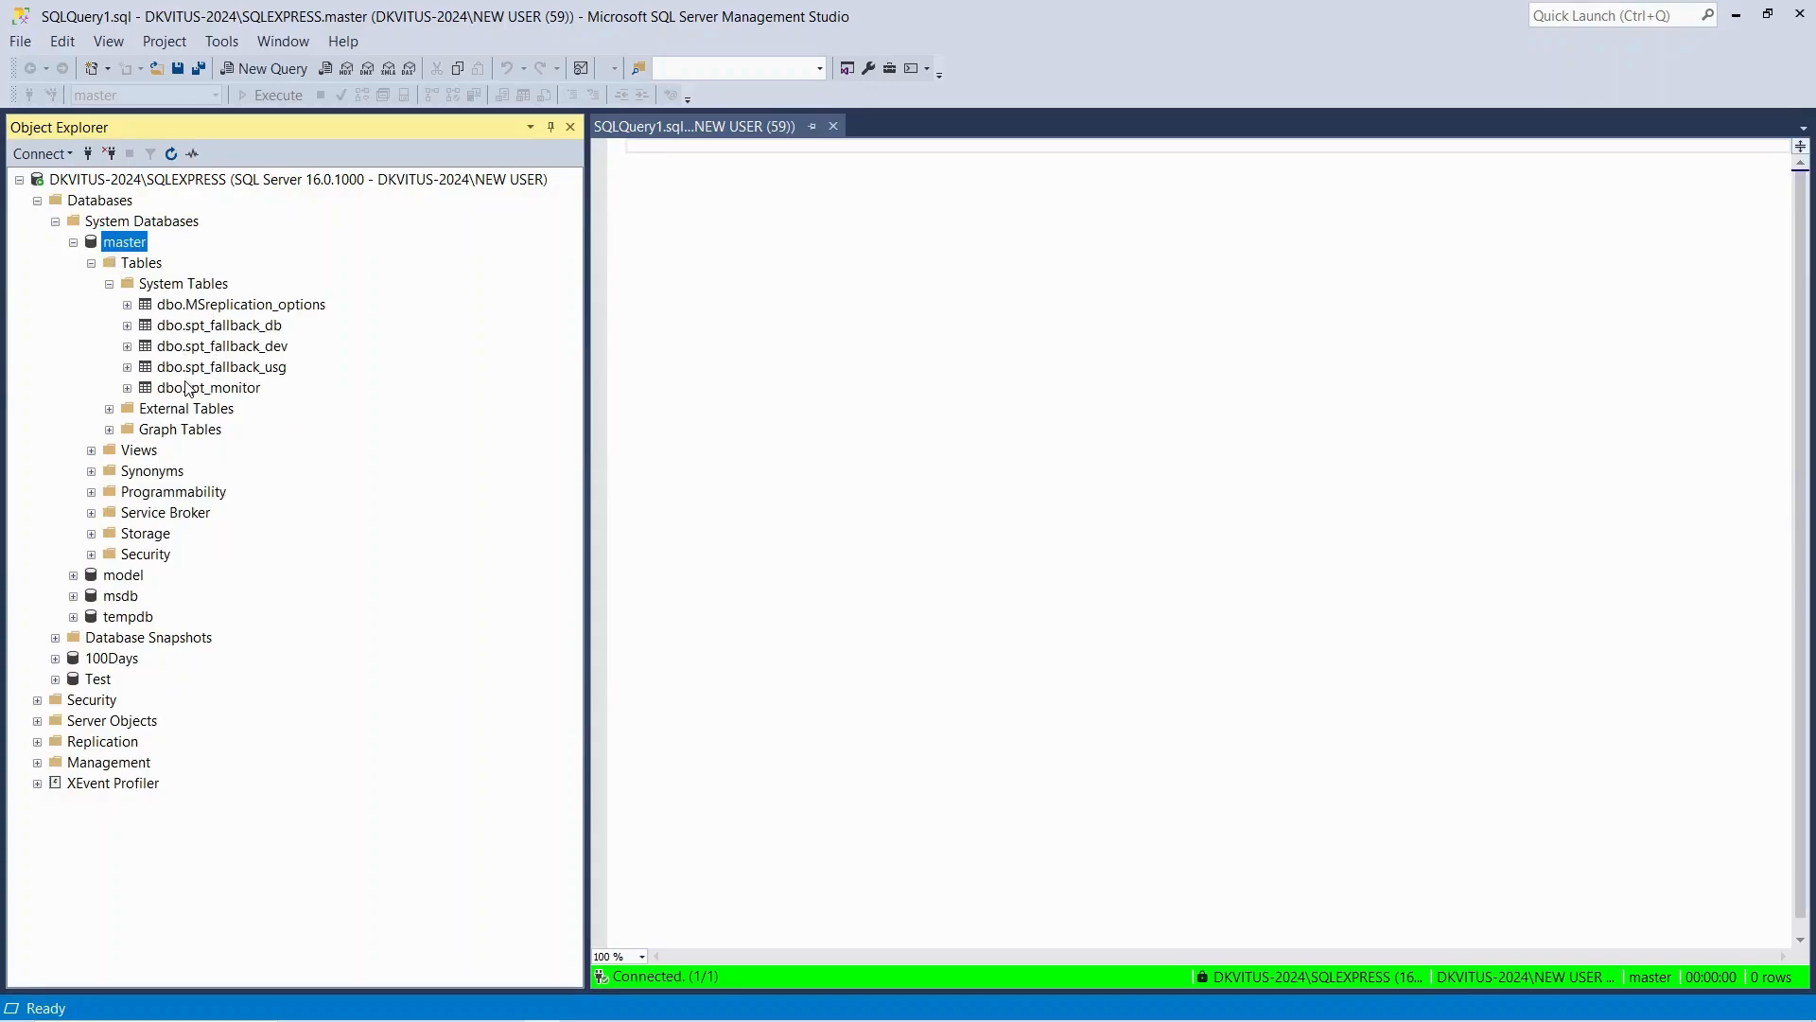
Review the scripting options for the dbo.MSreplication_options table, then select its top 1000 rows
{"action": "right_click", "coordinate": [174, 308]}
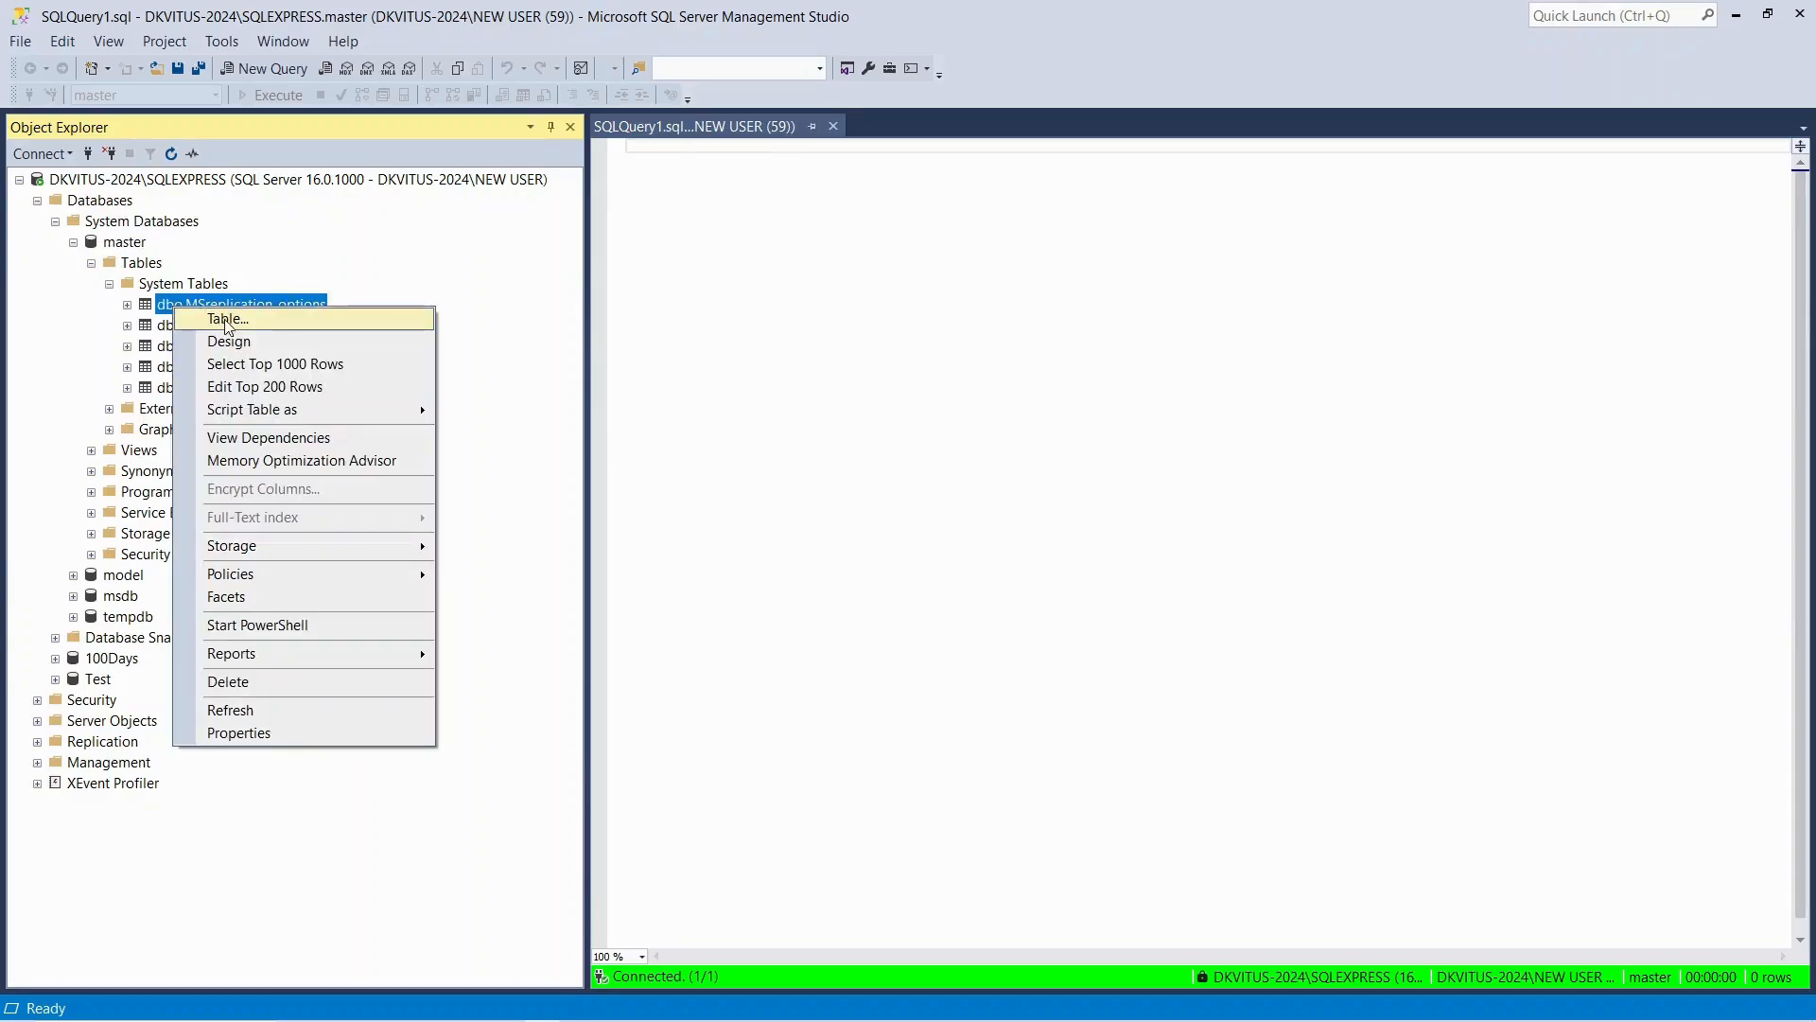
{"action": "mouse_move", "coordinate": [281, 421]}
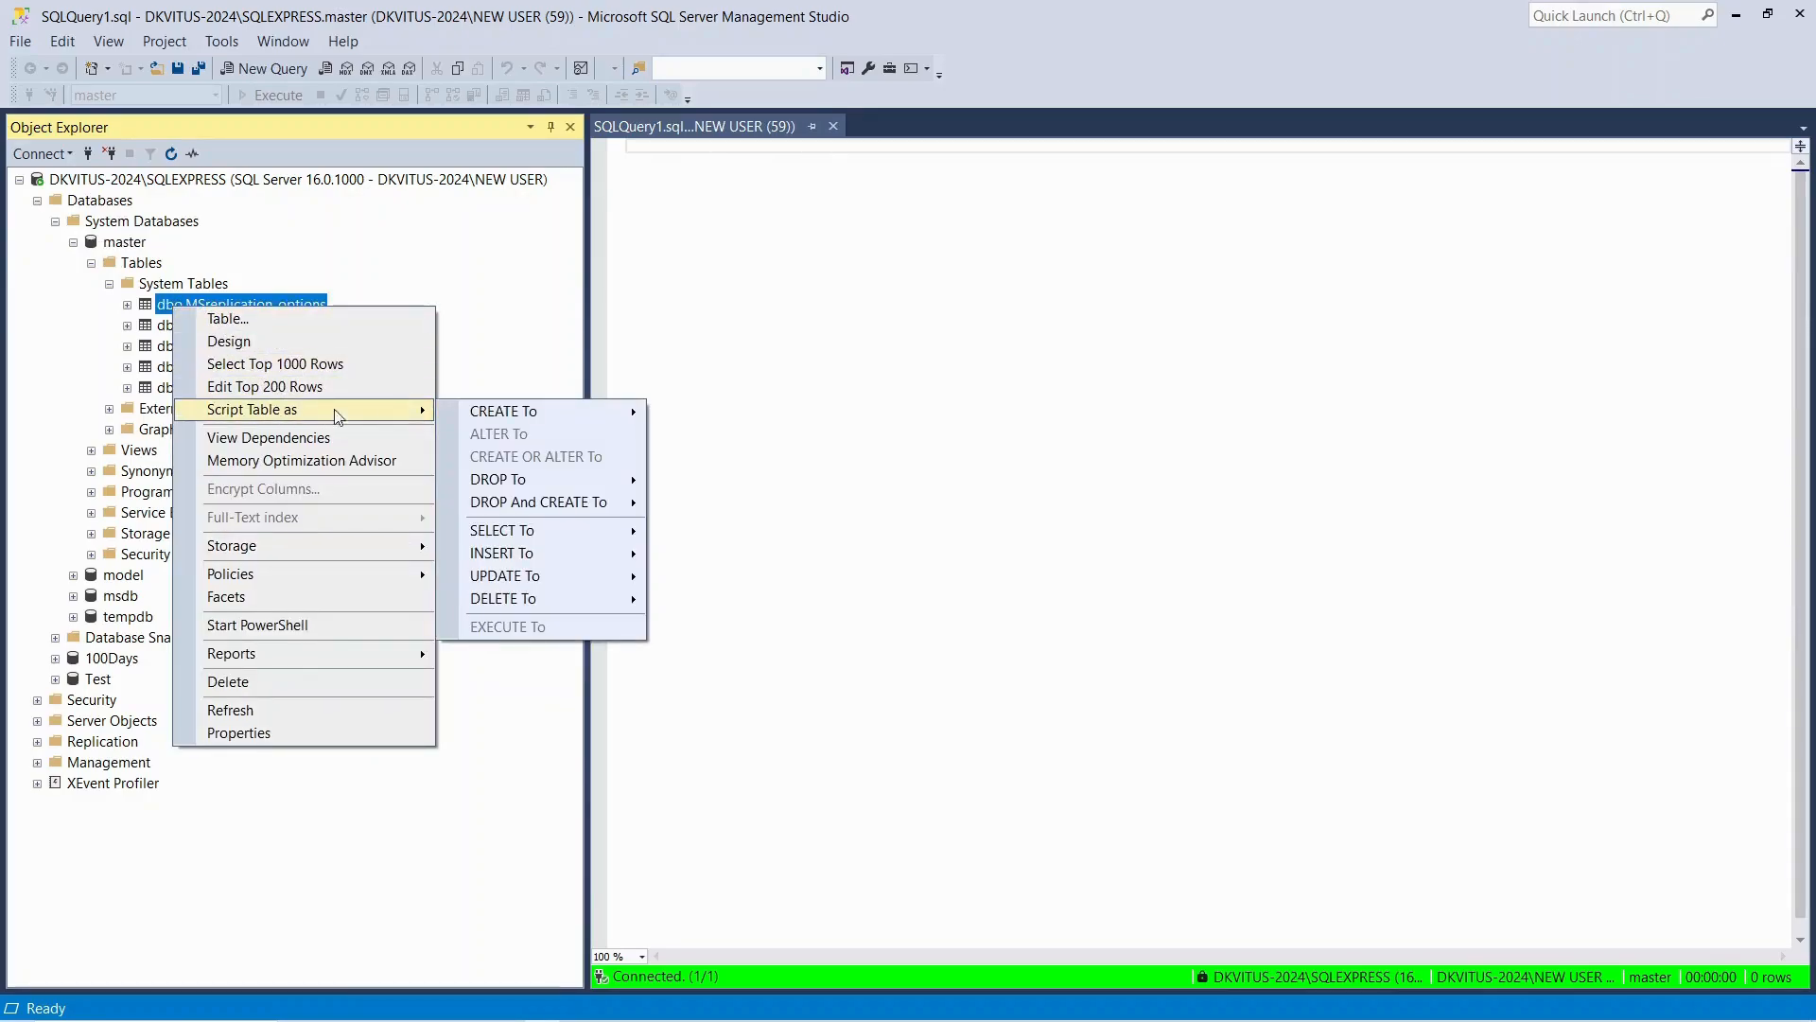
{"action": "mouse_move", "coordinate": [504, 503]}
{"action": "mouse_move", "coordinate": [503, 562]}
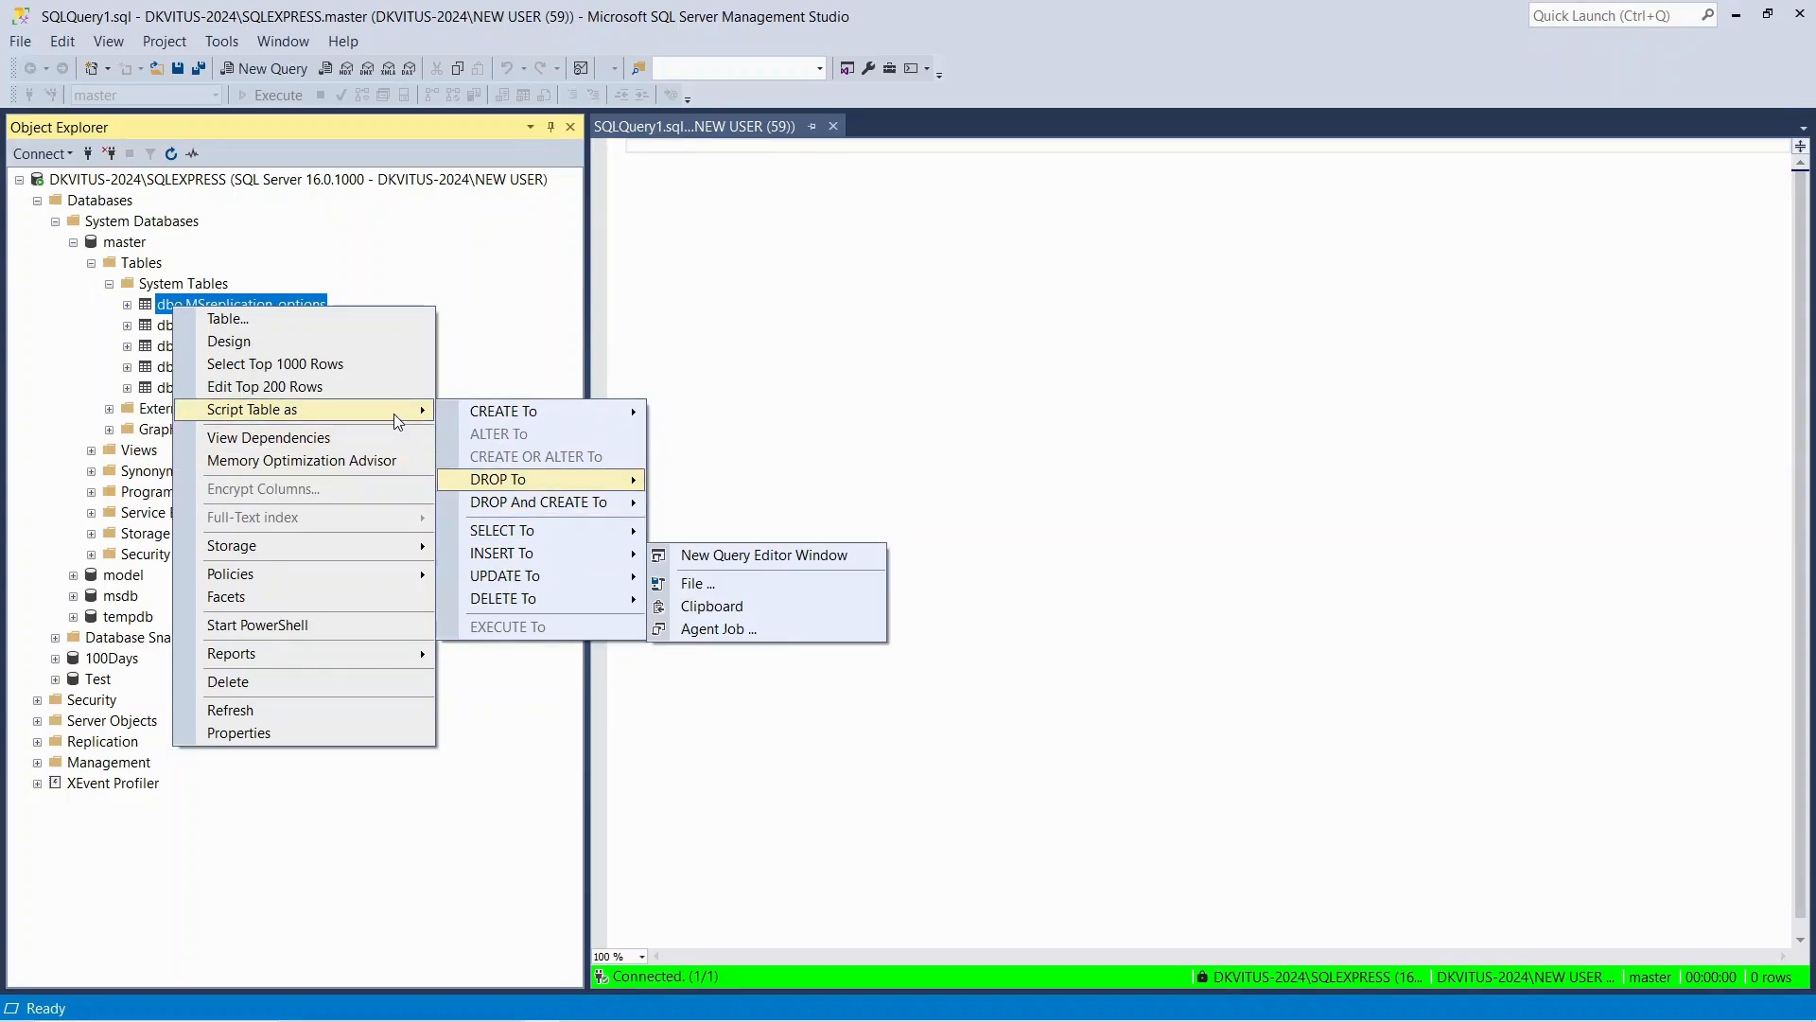
{"action": "left_click", "coordinate": [315, 365]}
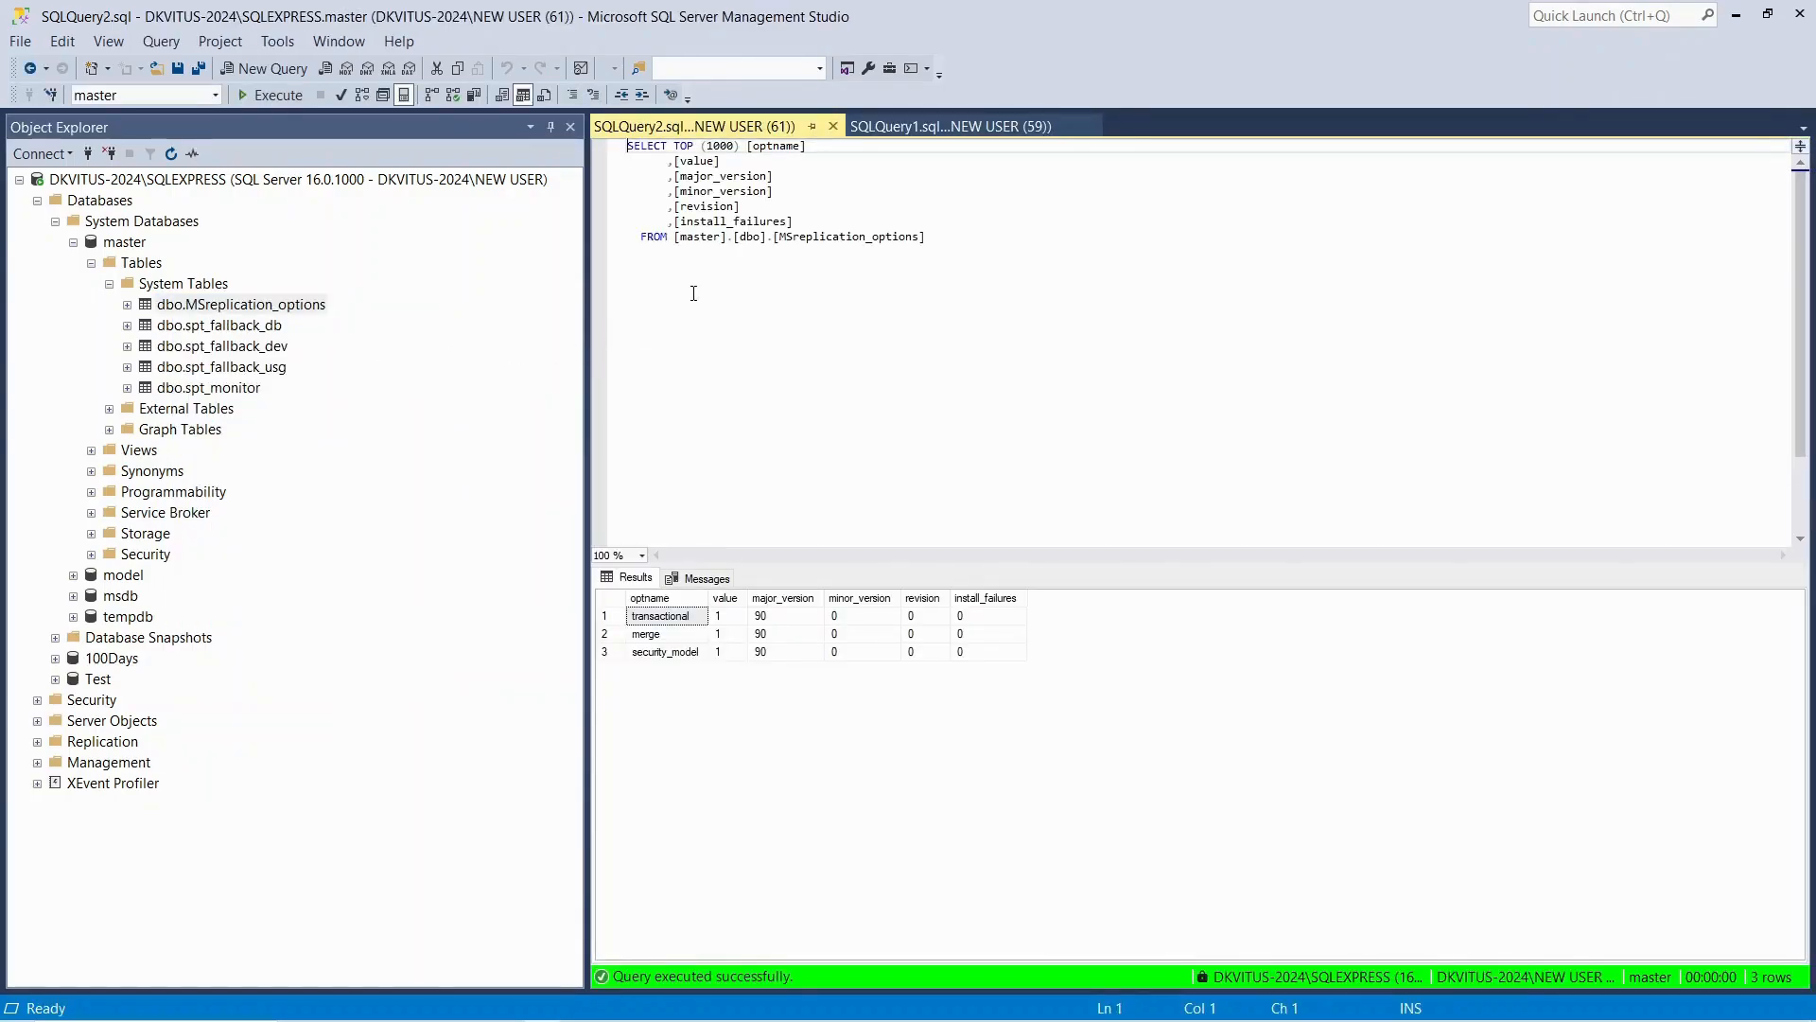
{"action": "scroll", "coordinate": [697, 207], "scroll_direction": "up", "scroll_amount": 10, "text": "ctrl"}
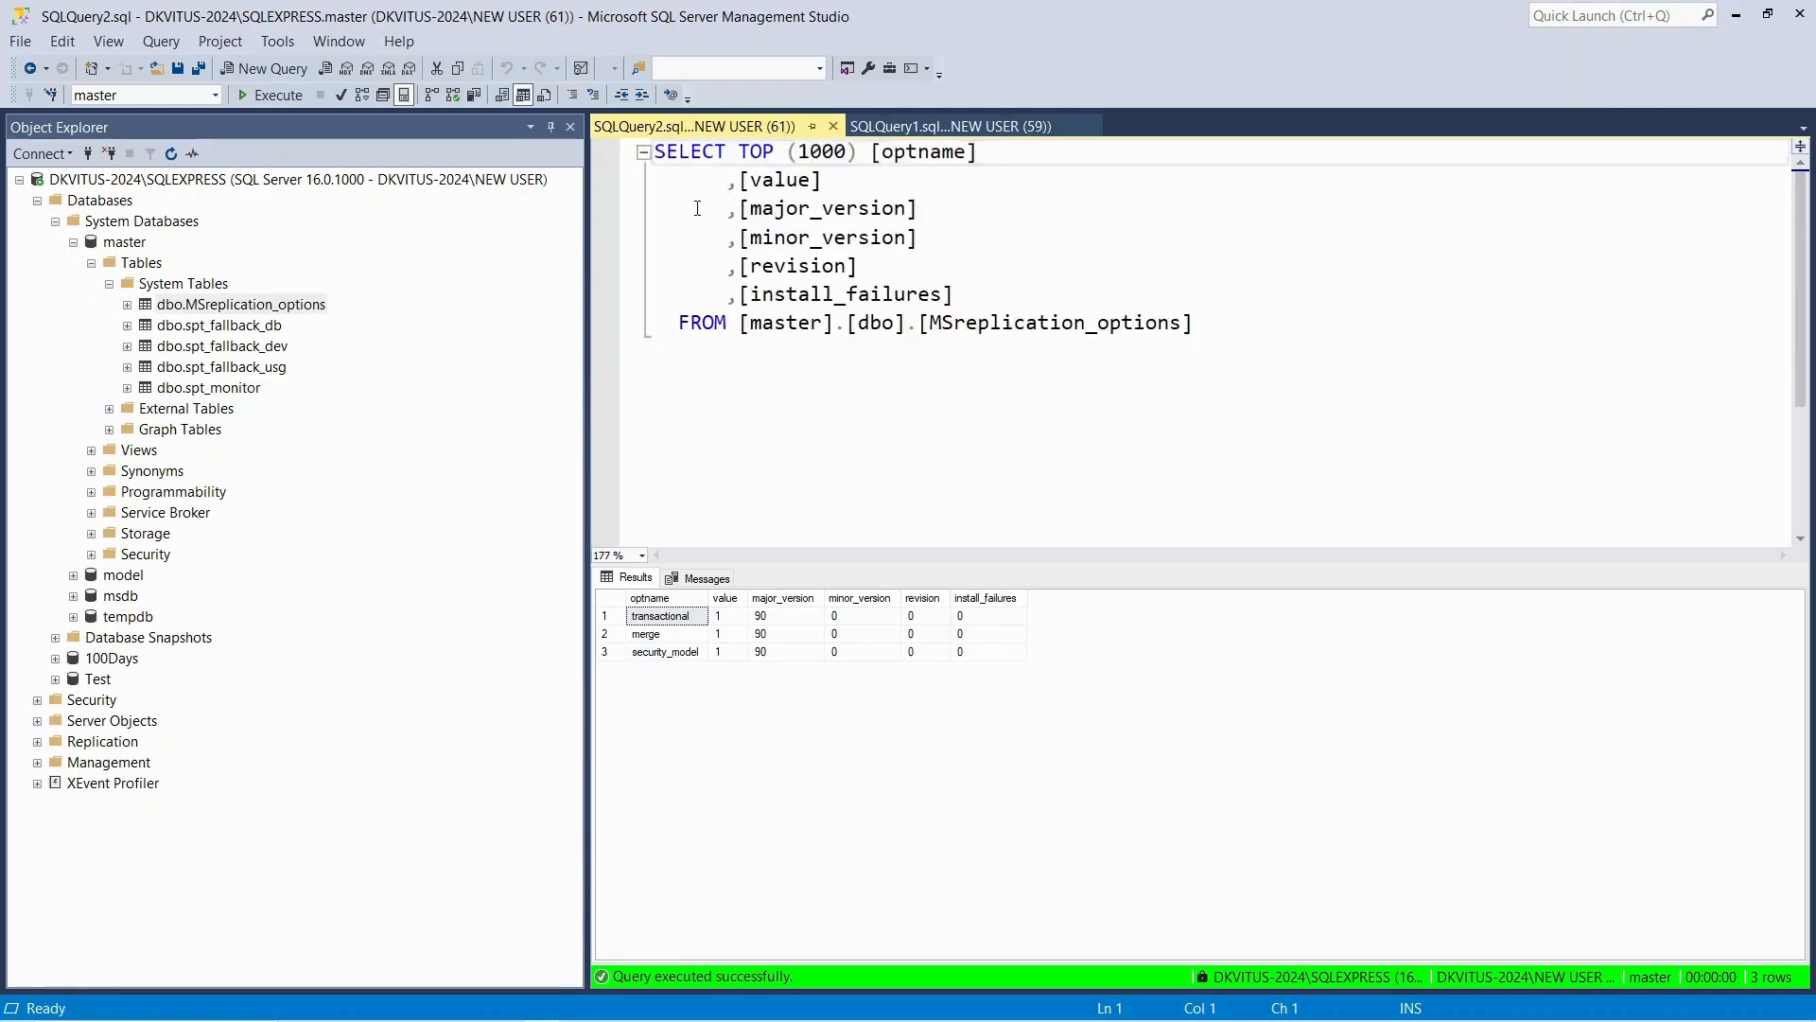